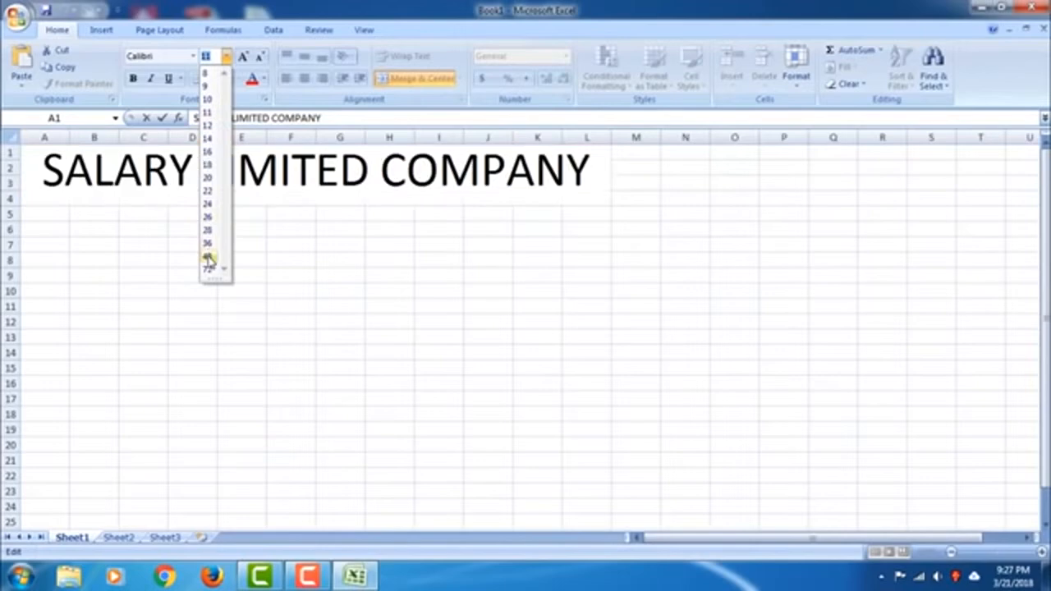
Step: Format the SALARY LIMITED COMPANY title at font size 48 in bold, italic, underlined green text
click(209, 257)
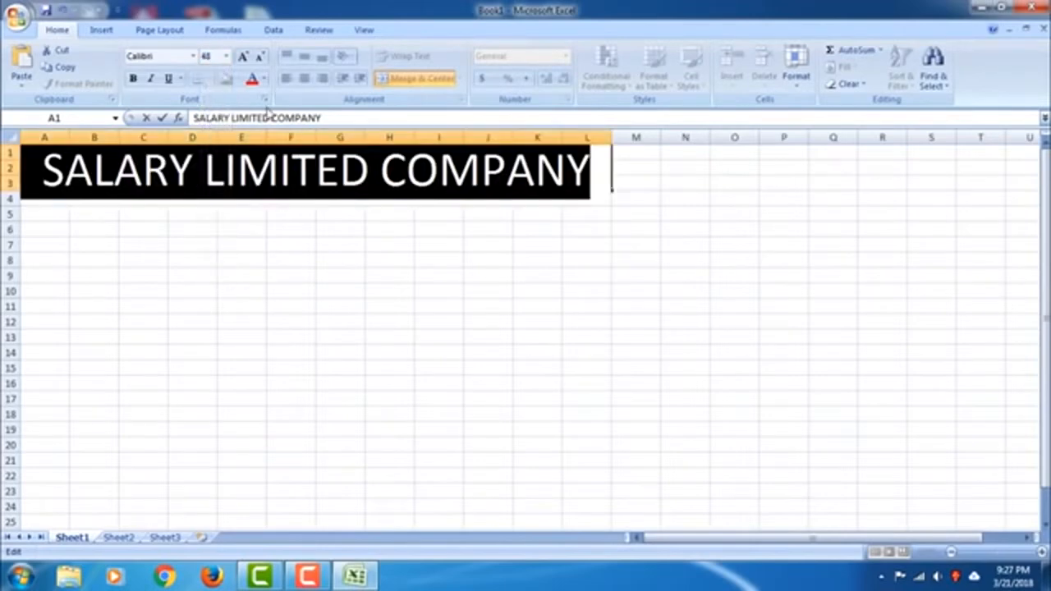
click(134, 78)
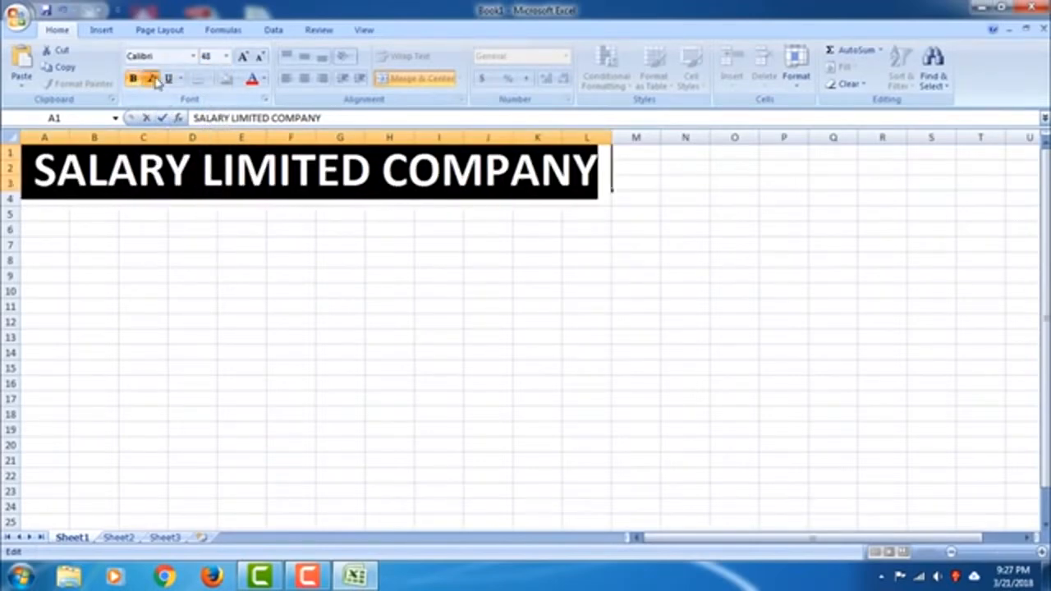
click(150, 79)
click(168, 78)
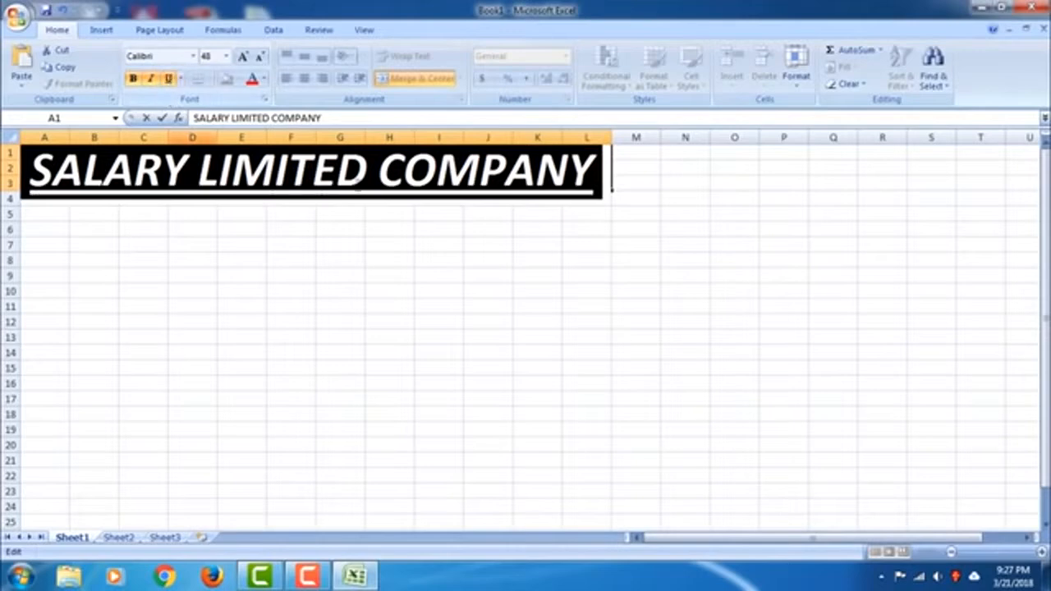
click(264, 79)
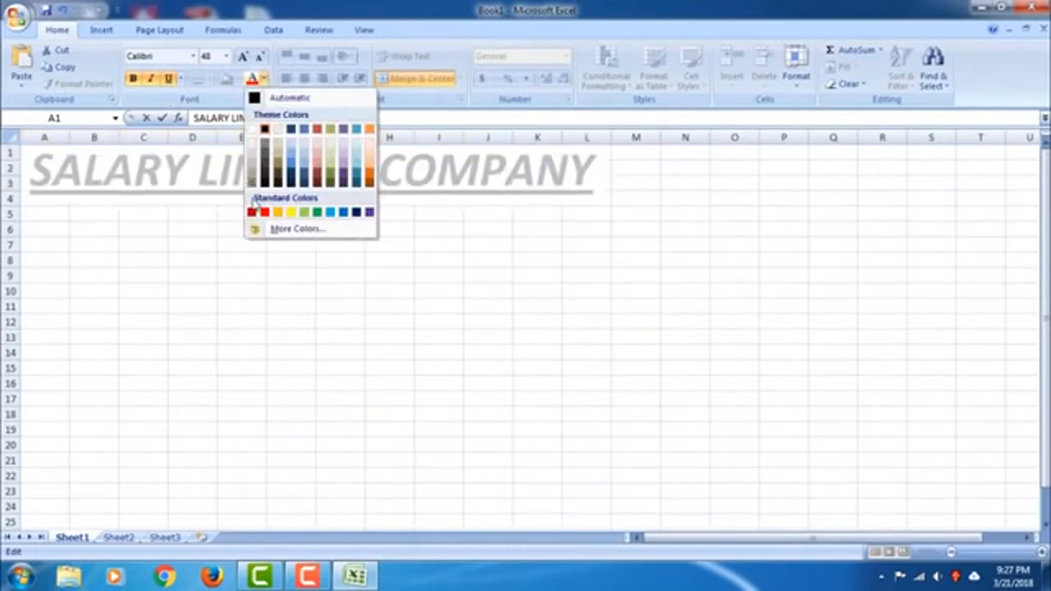
click(318, 216)
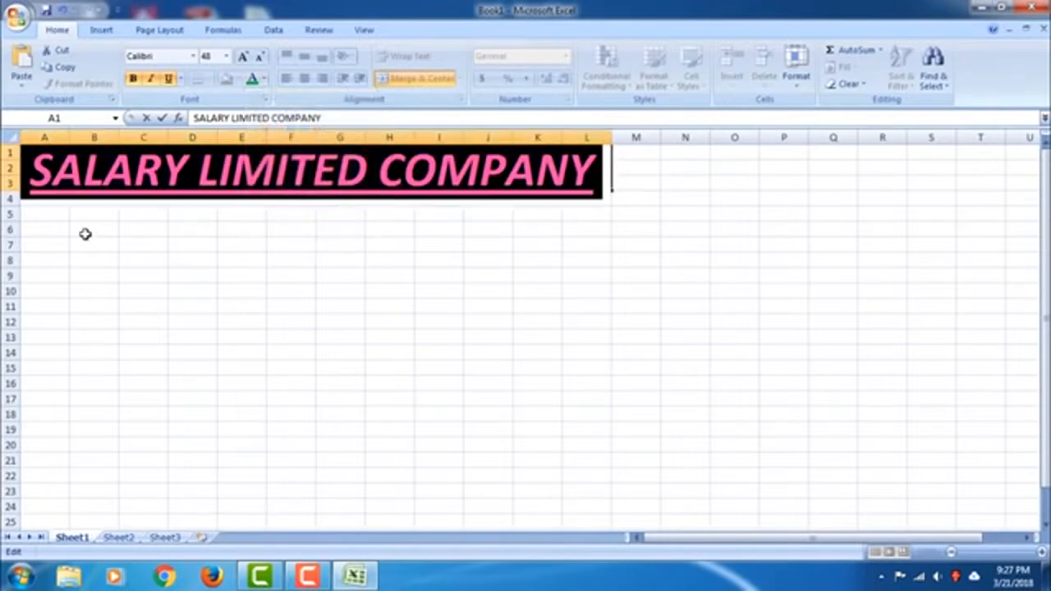
Step: Enter the column headers SN., NAME and SALARY in cells A5 to C5
click(62, 219)
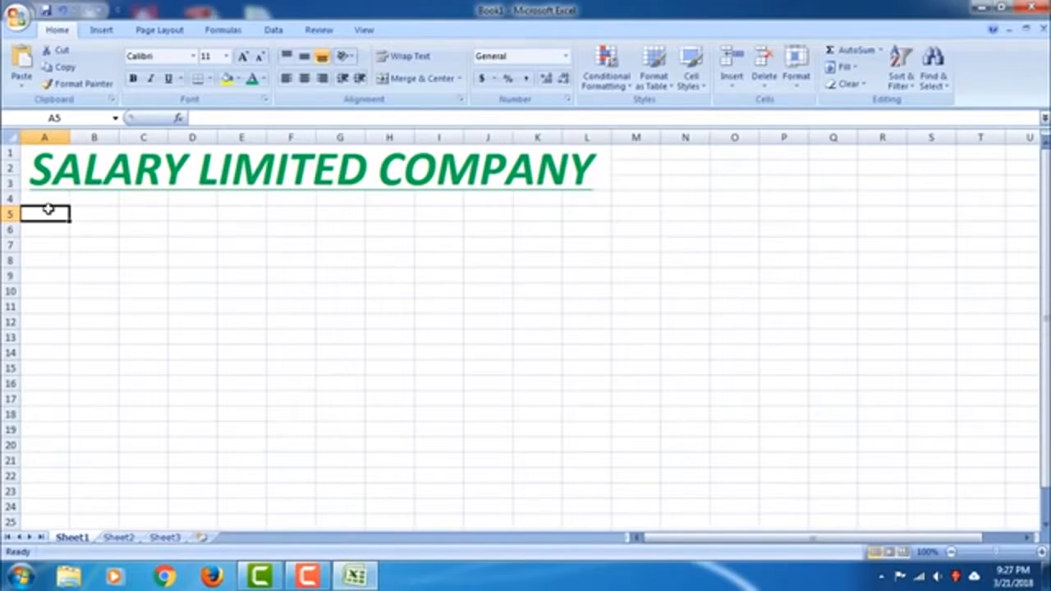
text(sN)
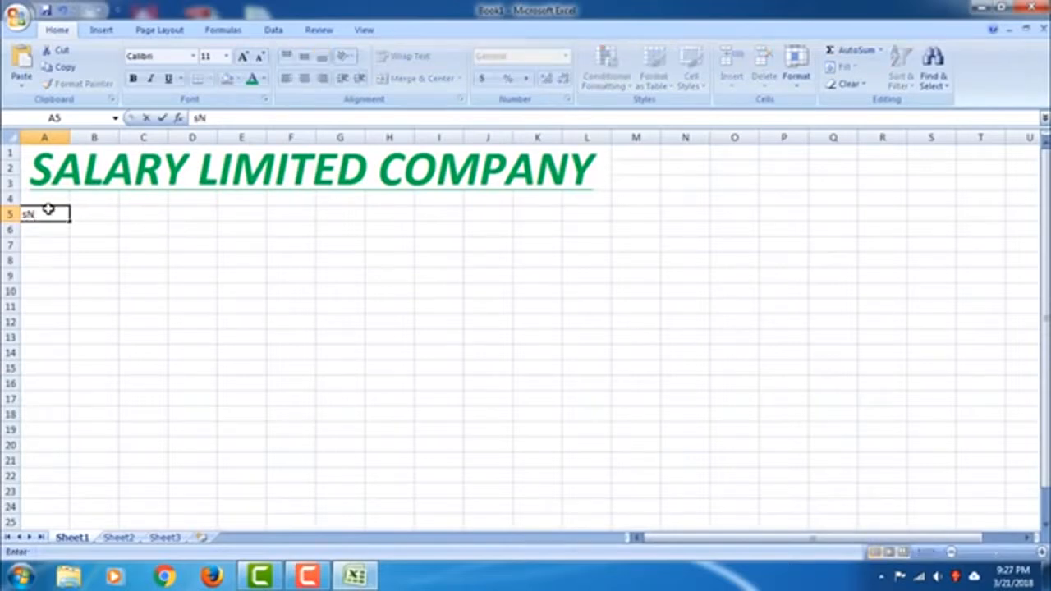
text(N.)
click(88, 212)
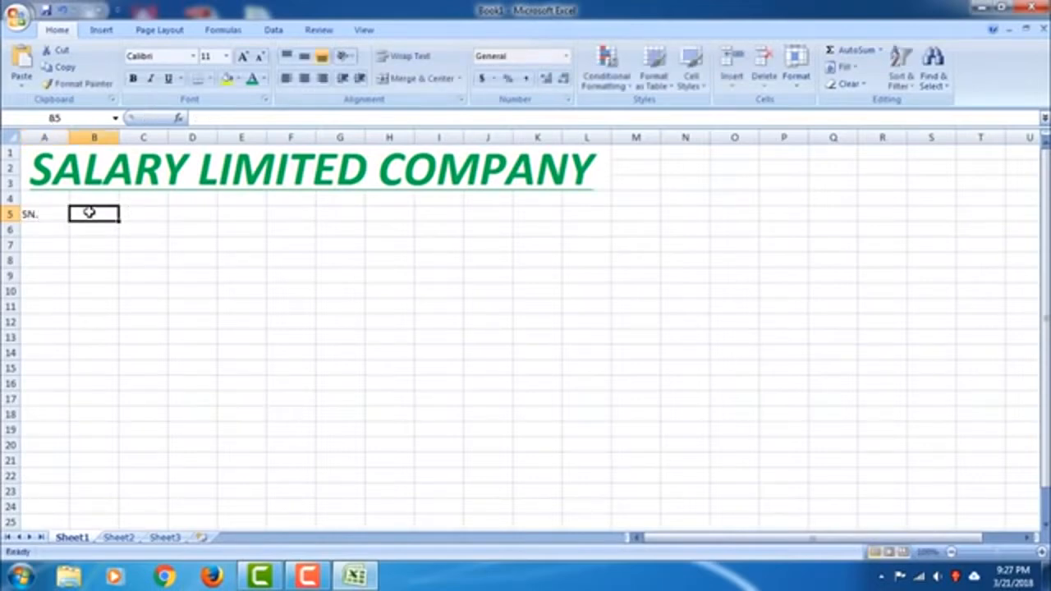
text(NAME)
key(Tab)
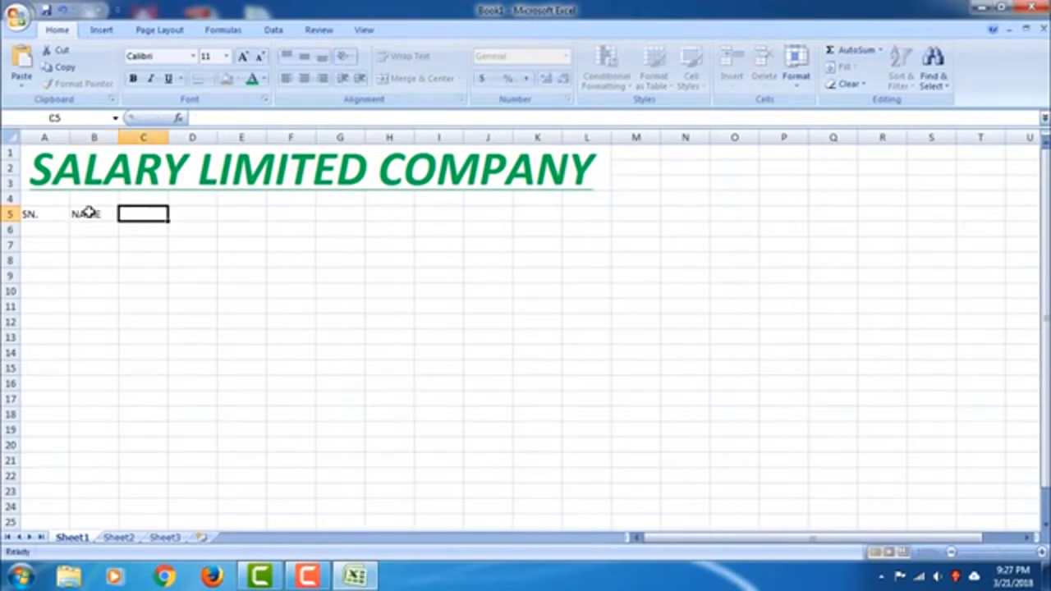
text(SA)
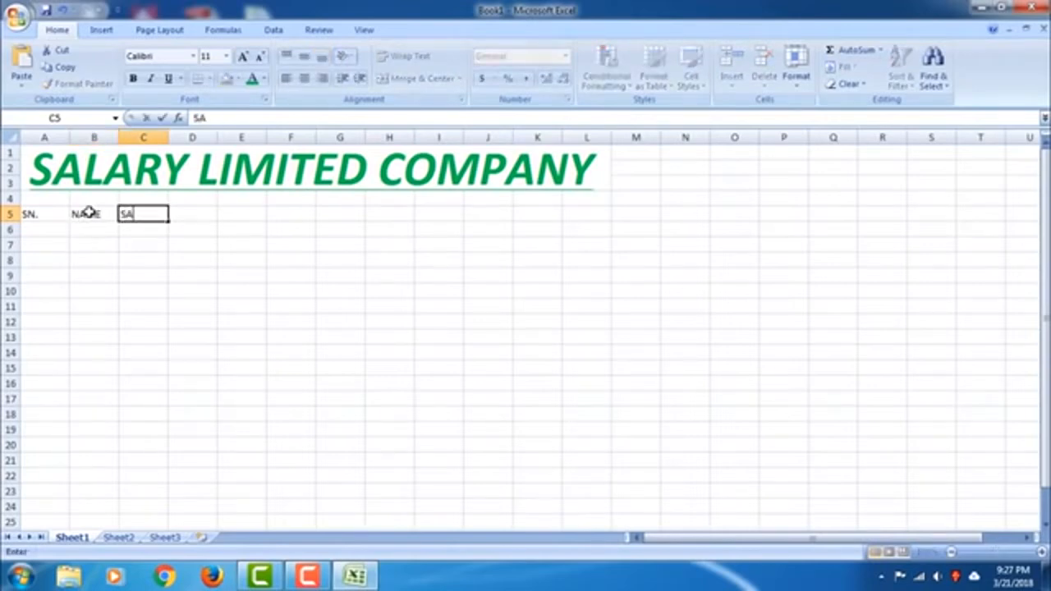
text(LARY)
key(Tab)
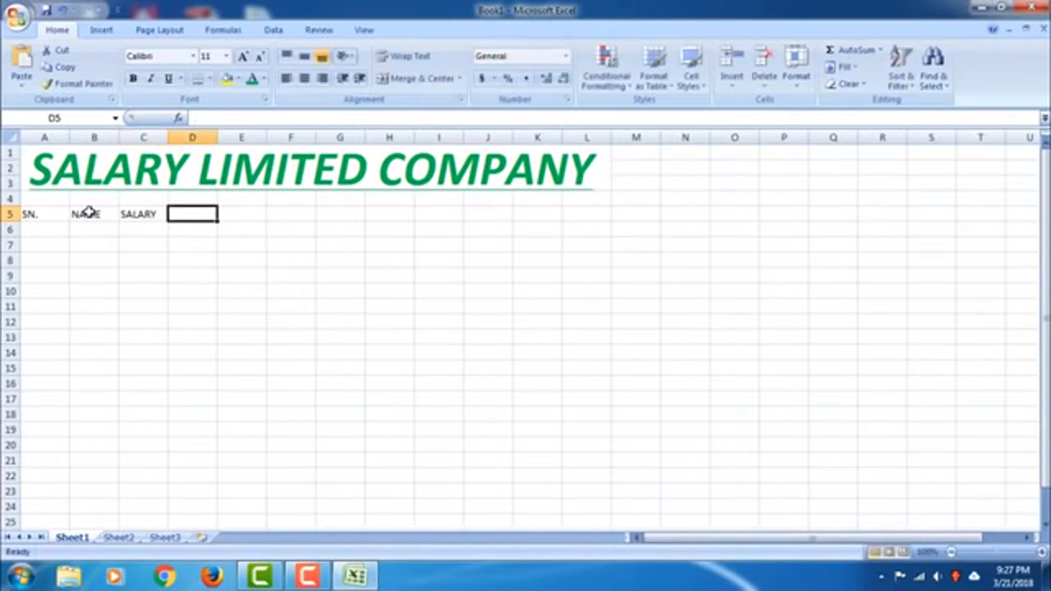
Step: Enter the header WORKING DAY in D5 and widen column D to fit it
text(WORKING DAY)
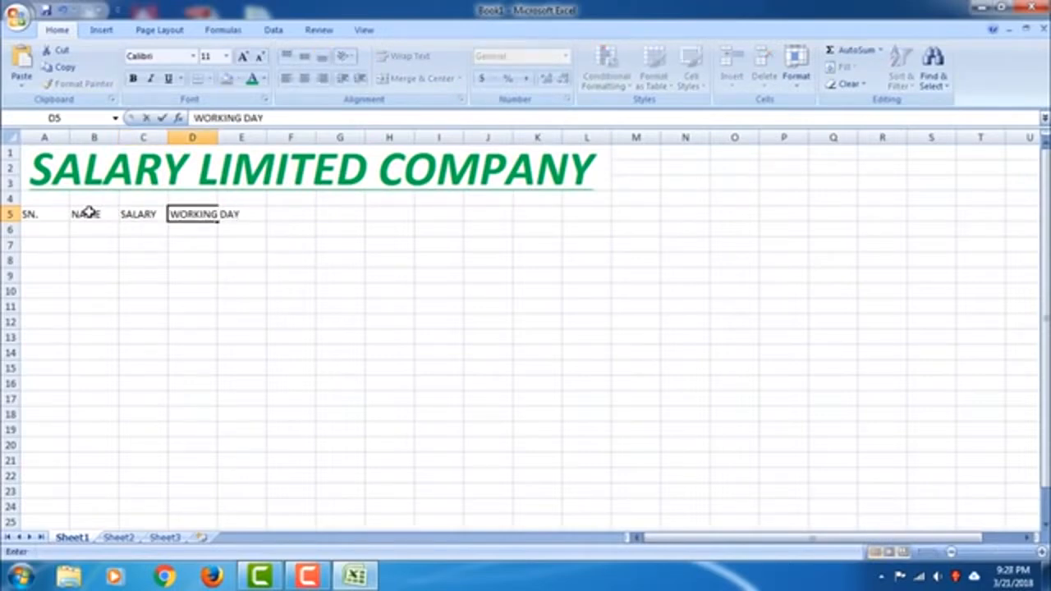
click(202, 235)
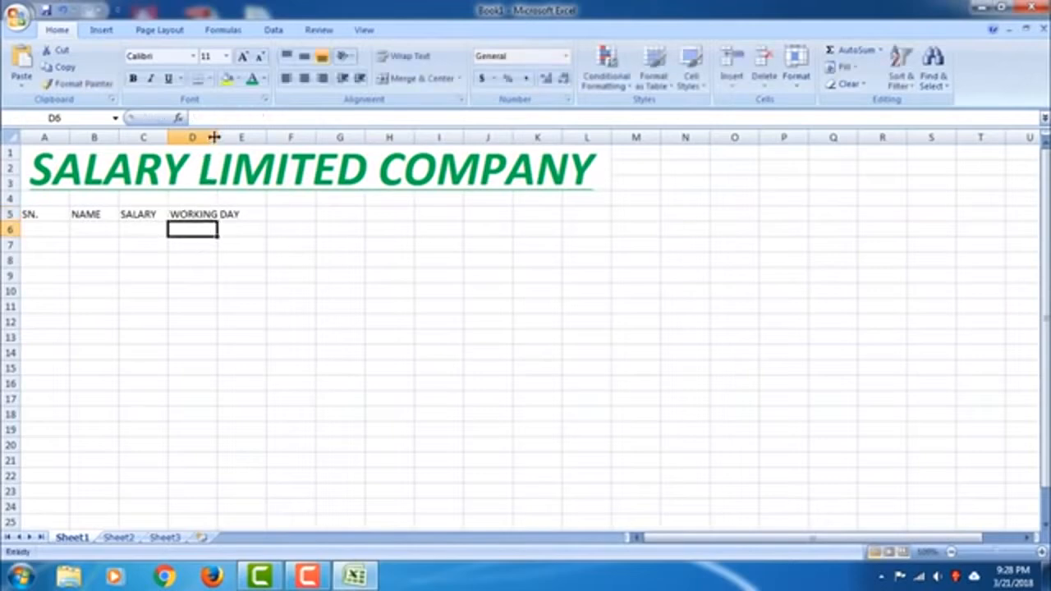
drag(217, 134, 246, 135)
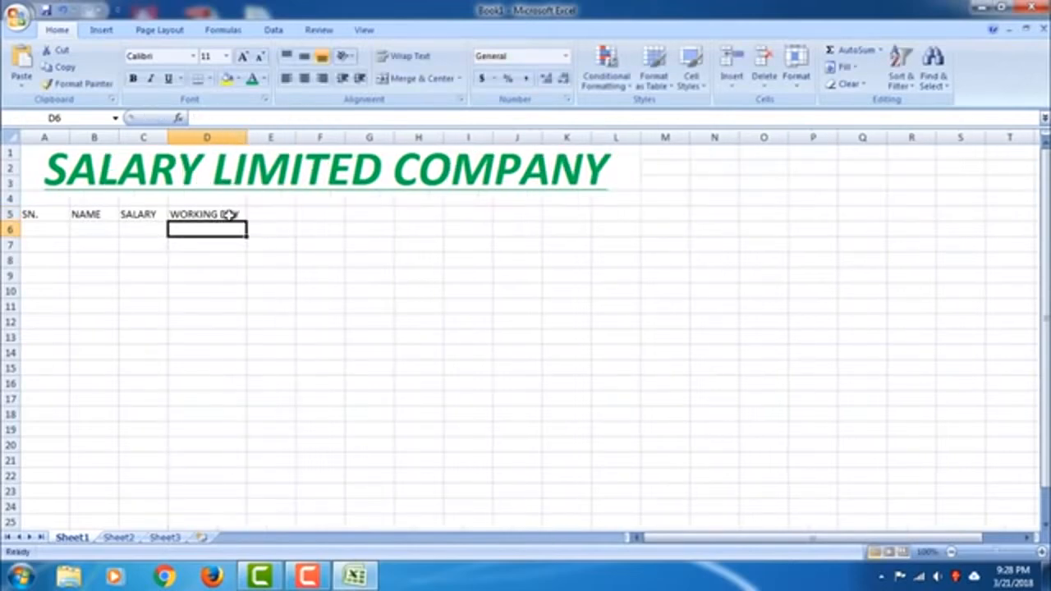
click(234, 213)
Step: Enter the header WORKING DAY AMT. in E5 and widen column E to fit it
click(260, 214)
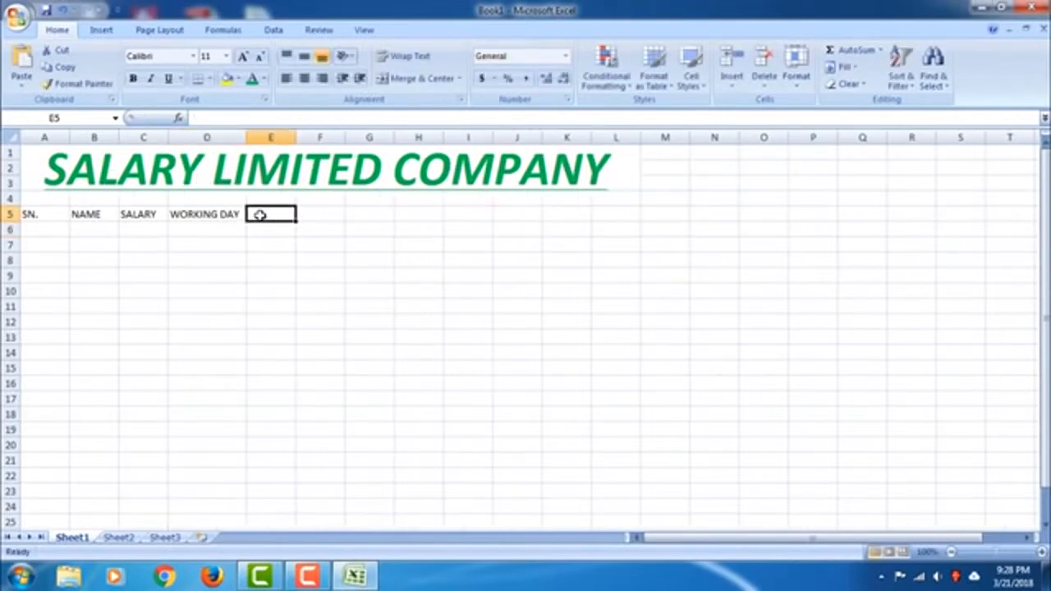
text(AMT.)
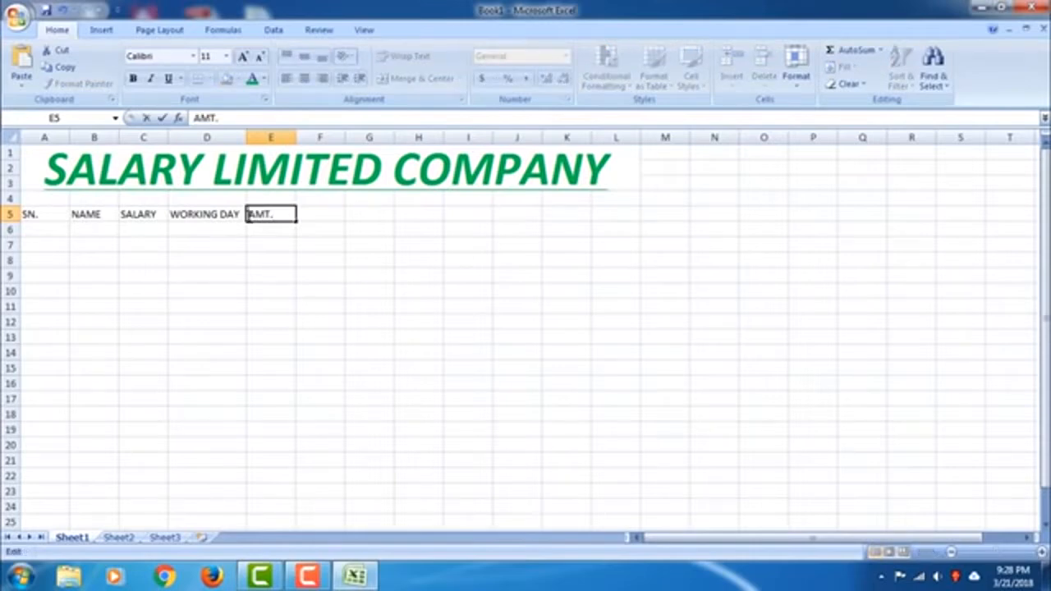
text(WORKING DAY)
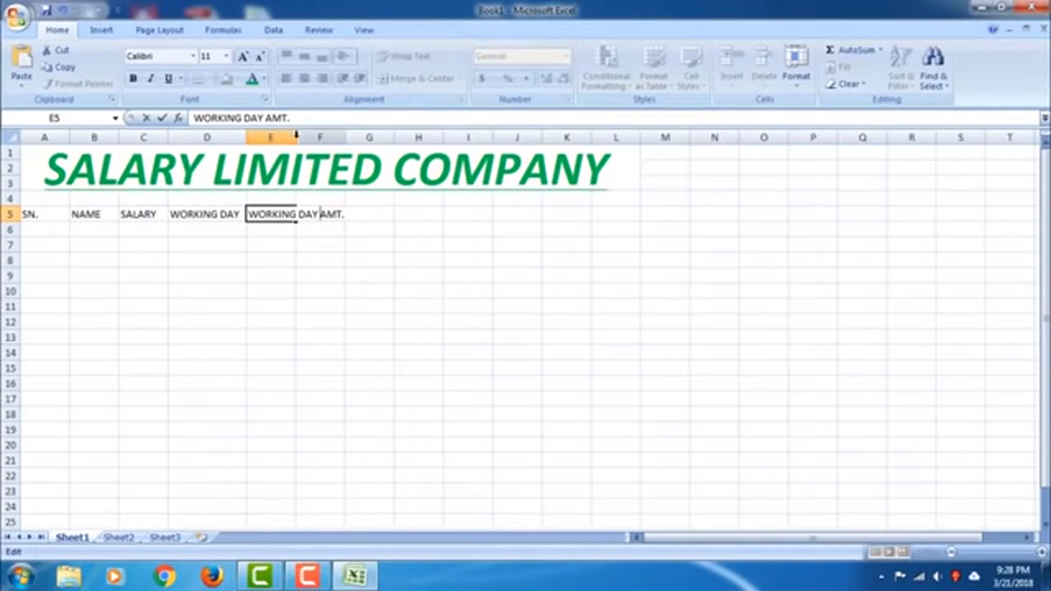
click(276, 243)
drag(294, 137, 348, 137)
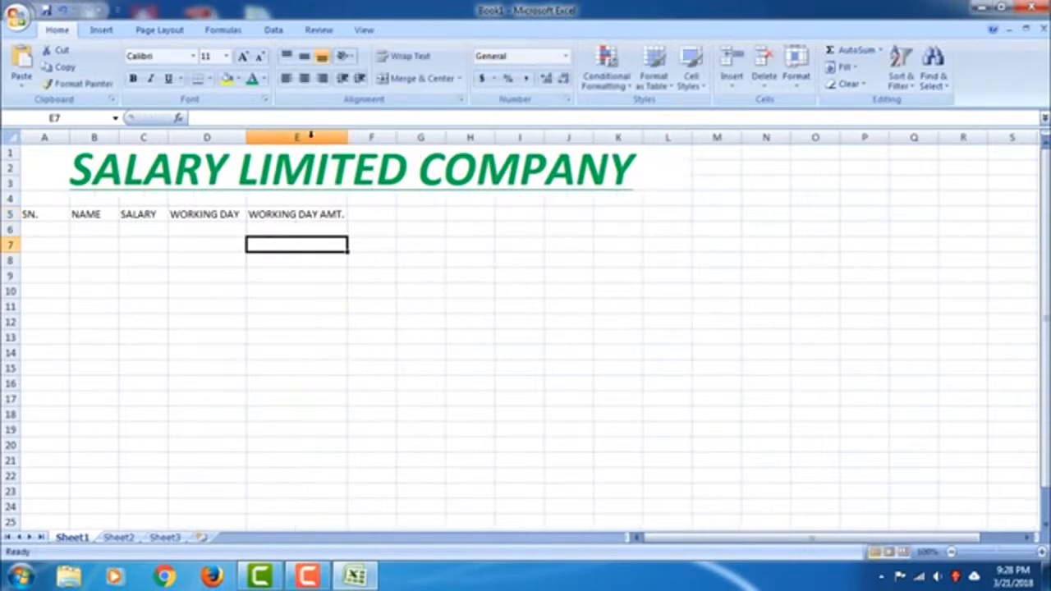
Step: Enter the header OVER TIME in F5 and widen columns F and G
click(366, 214)
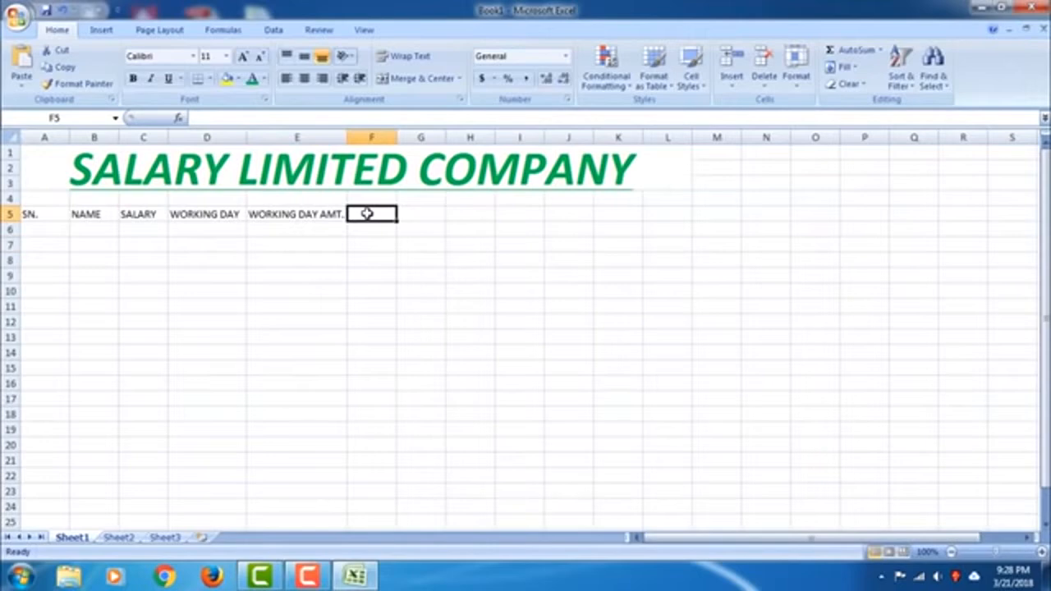
text(OVER TIME)
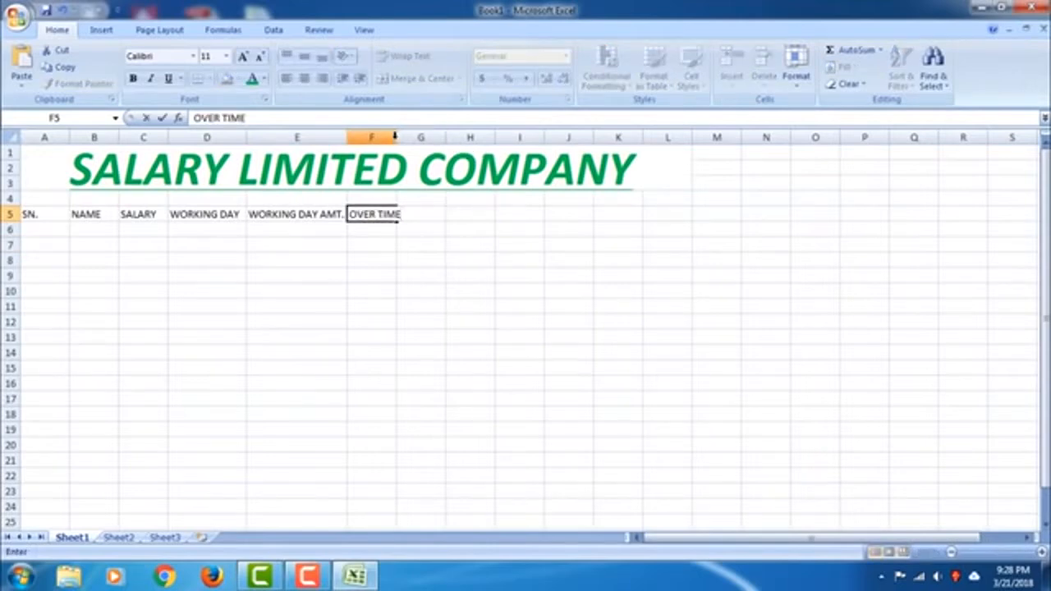
click(404, 229)
click(371, 214)
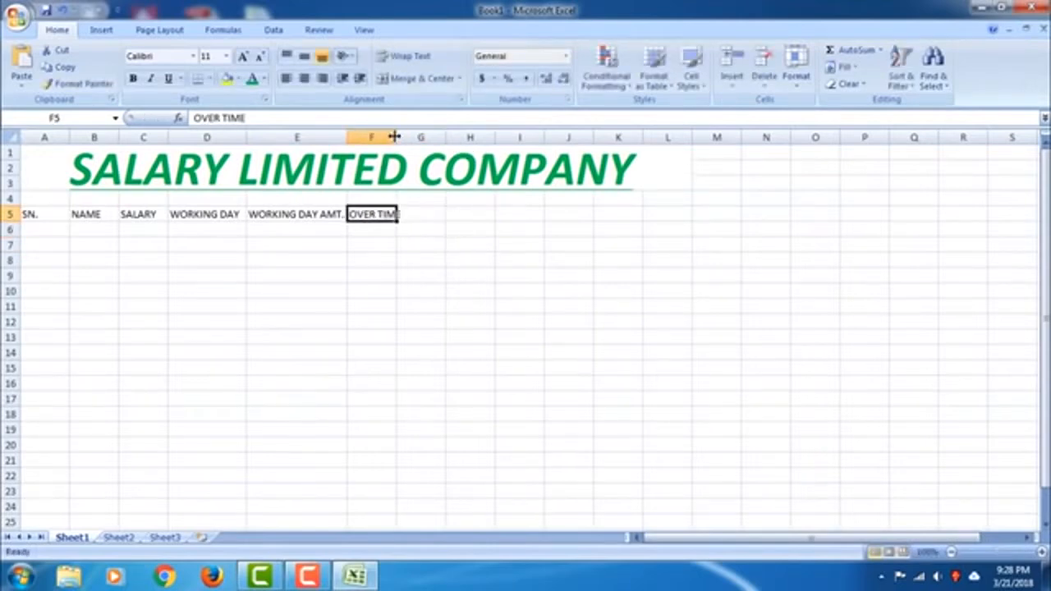
drag(394, 137, 490, 136)
Step: Enter the headers OVERTIME DAY in G5 and OVERTIME AMOUNT in H5, widening column H to fit
click(429, 214)
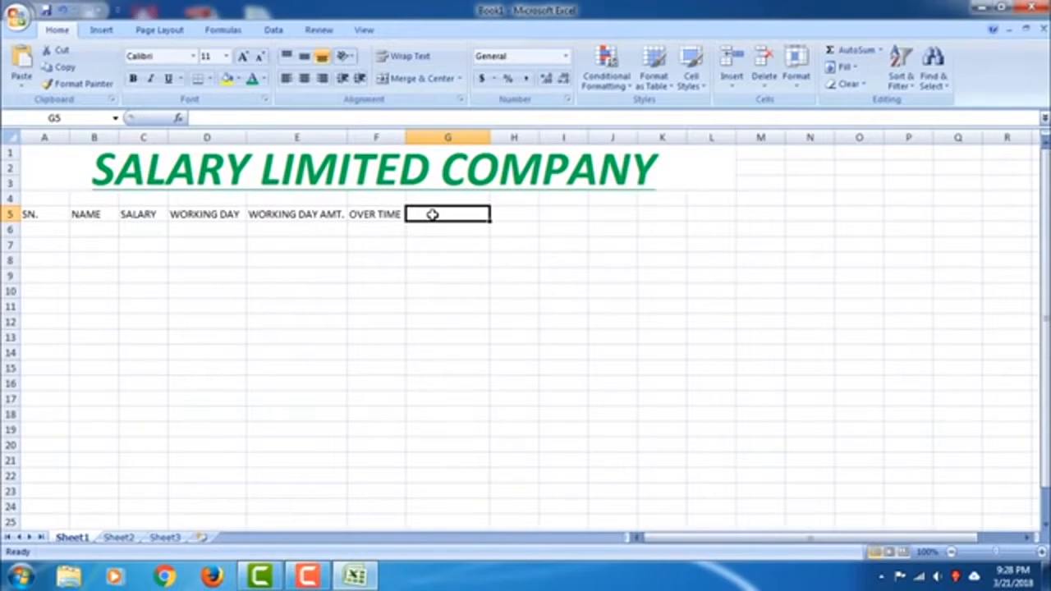
text(OVERTIME DAY)
click(511, 211)
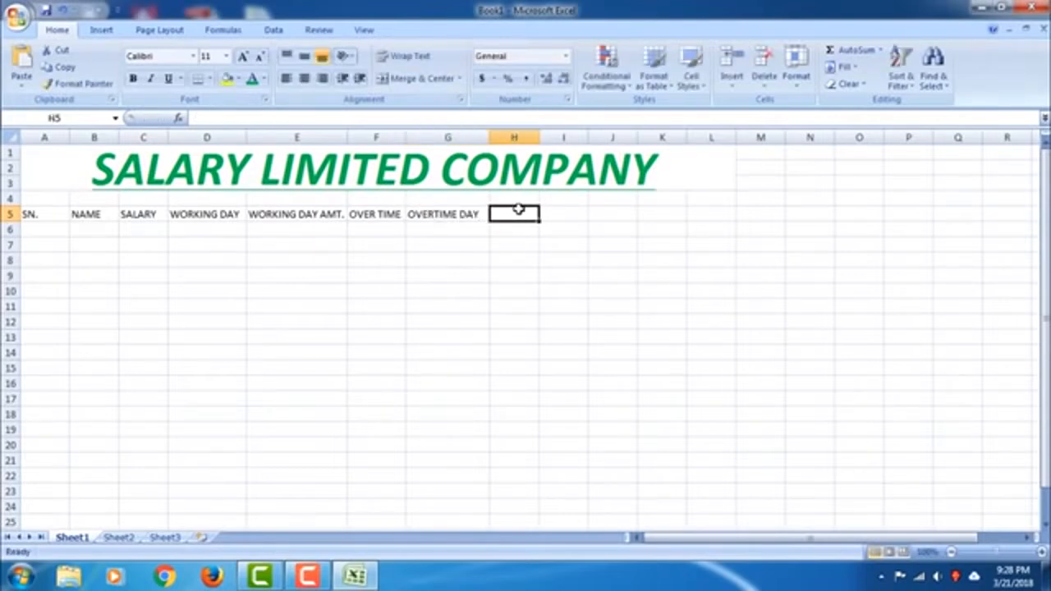
text(OVERTIME AMOUNT)
key(Return)
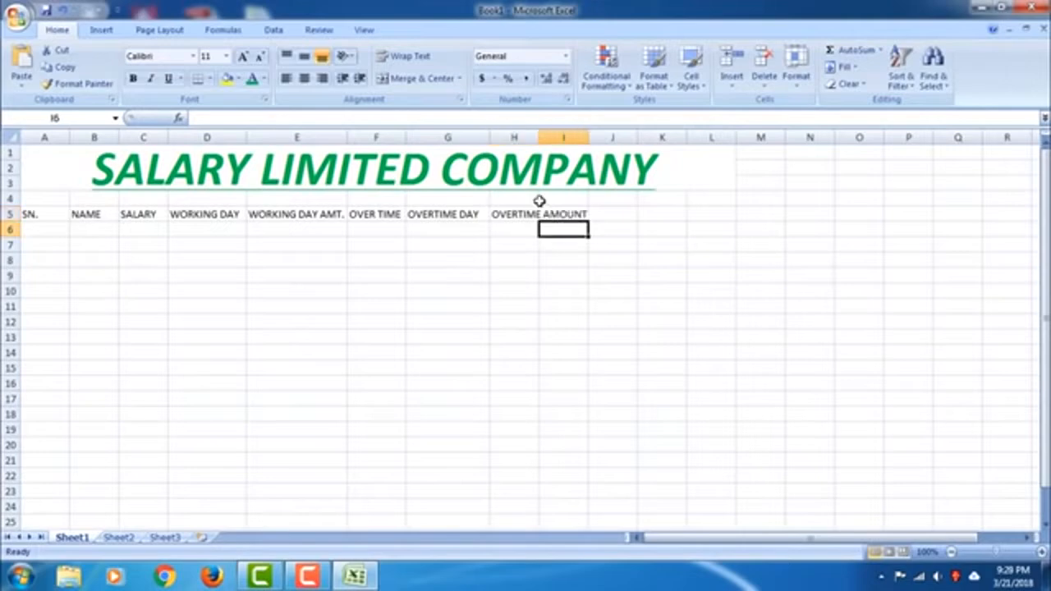
click(531, 211)
drag(540, 137, 590, 136)
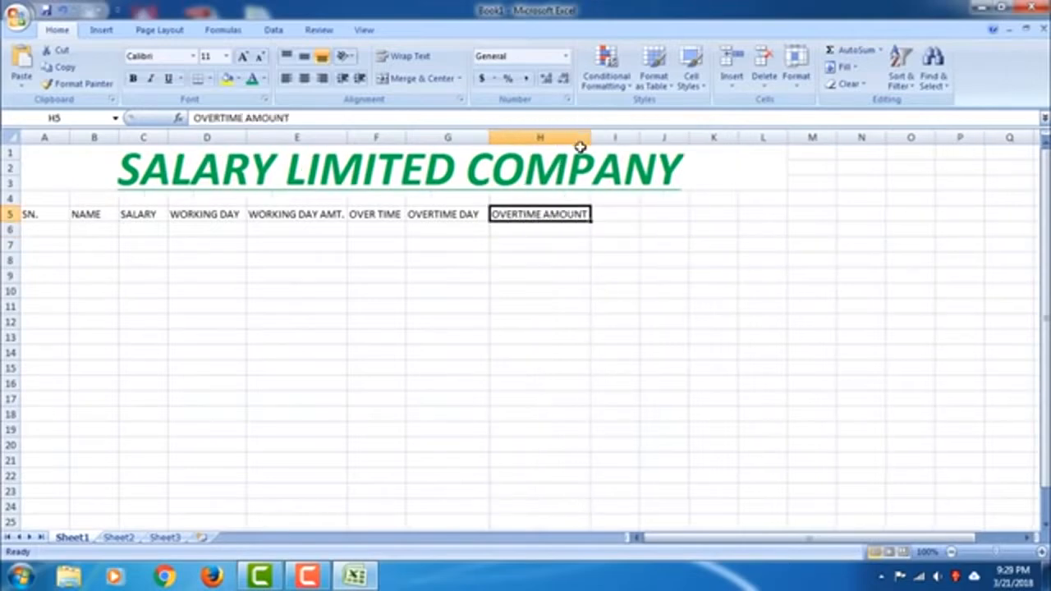
Step: Enter the header TOTAL AMT. in I5 and widen columns I and J
click(625, 216)
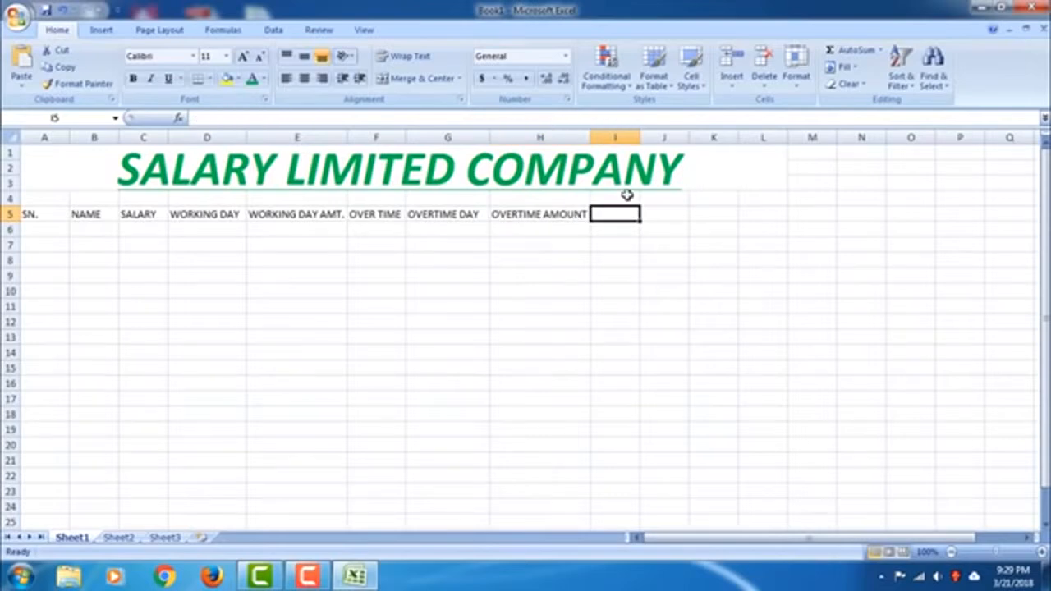
text(TOTAL AMT.)
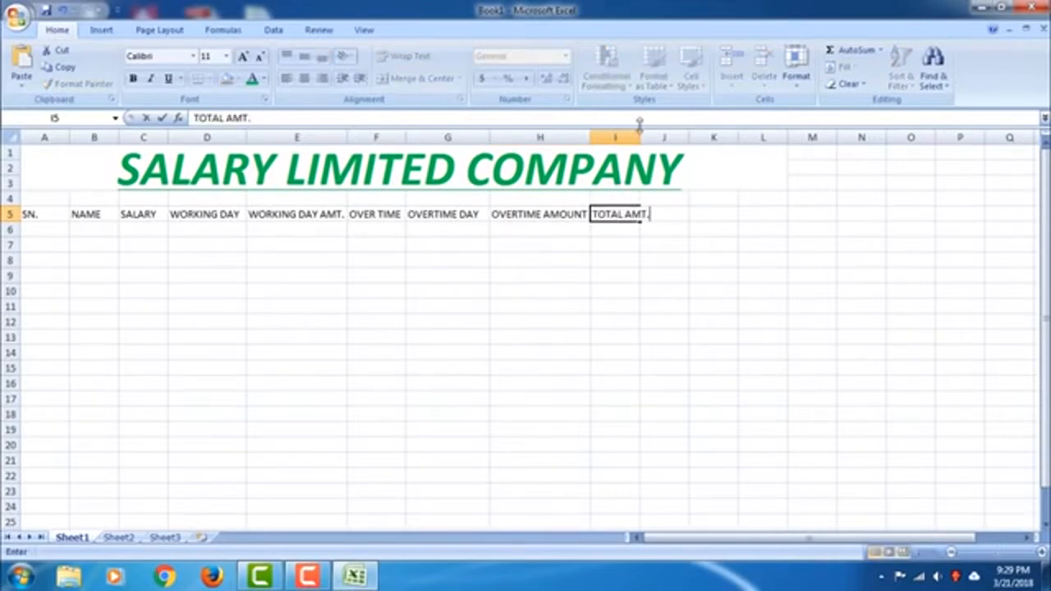
click(627, 229)
click(626, 214)
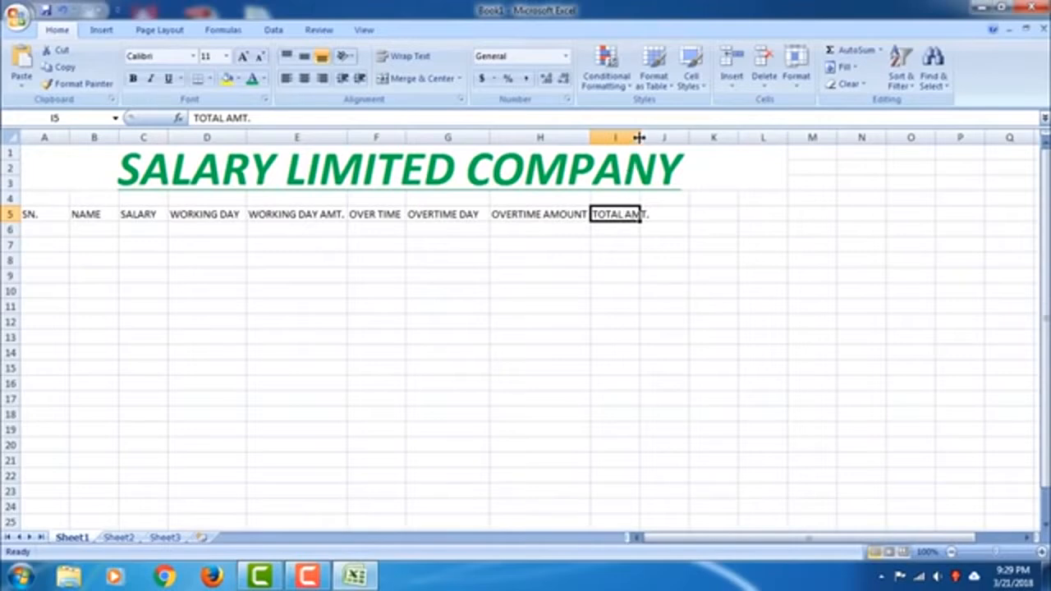
drag(639, 136, 747, 140)
Step: Enter the header E.S.I 1% in J5 and narrow column J to suit it
click(681, 214)
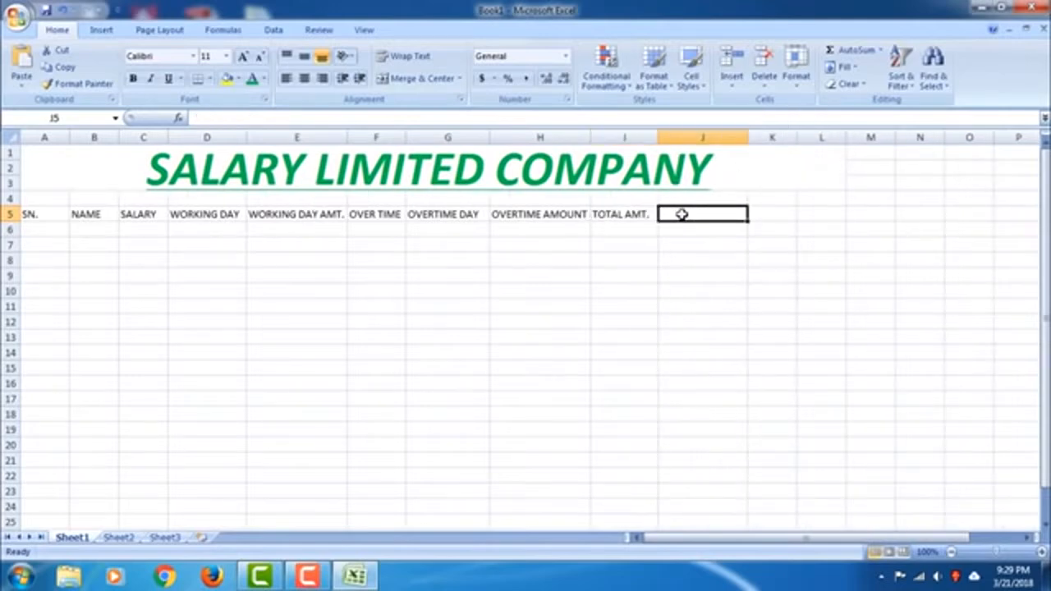
text(E.S.I)
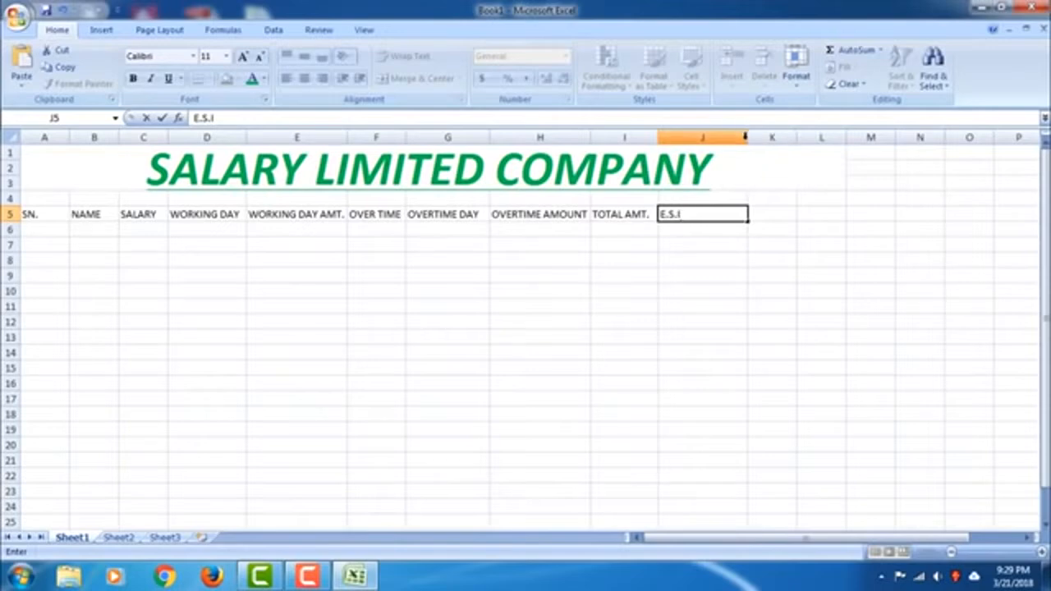
click(720, 230)
drag(749, 137, 707, 145)
click(725, 216)
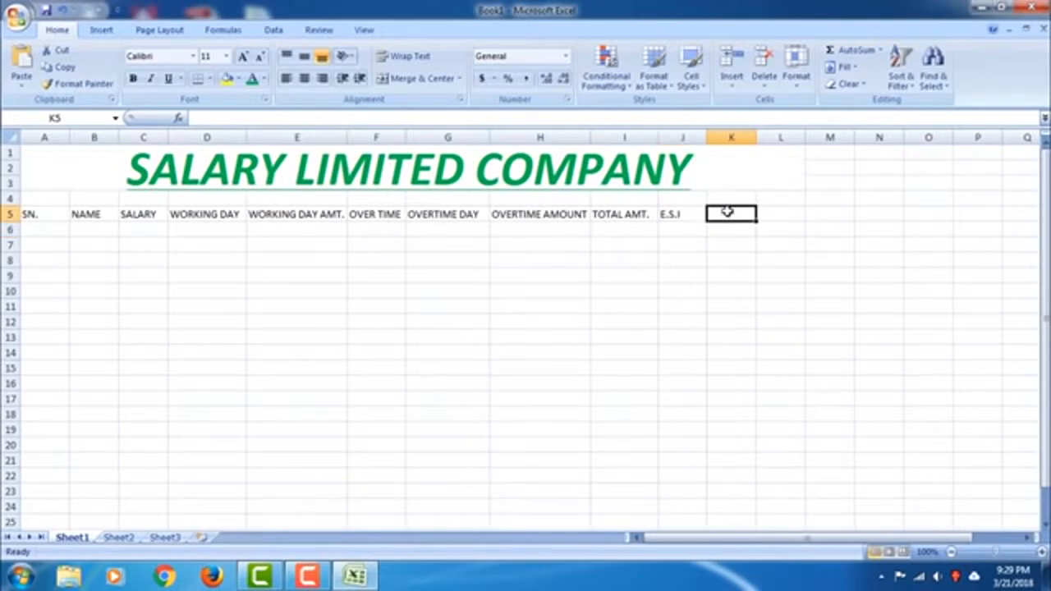
double_click(692, 216)
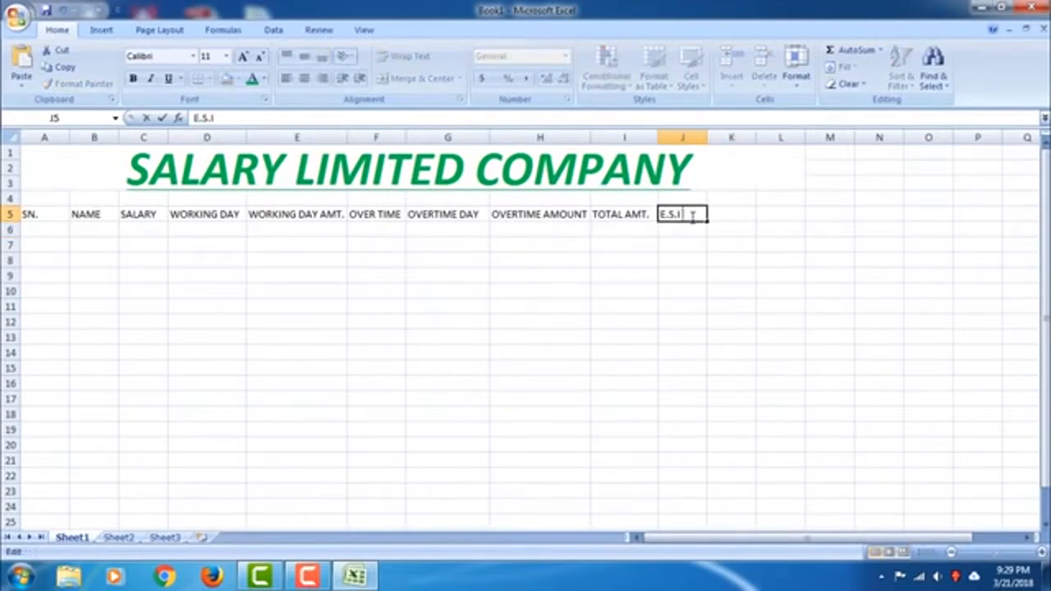
text(1%%)
Step: Enter the header FUND 9% in cell K5
click(715, 214)
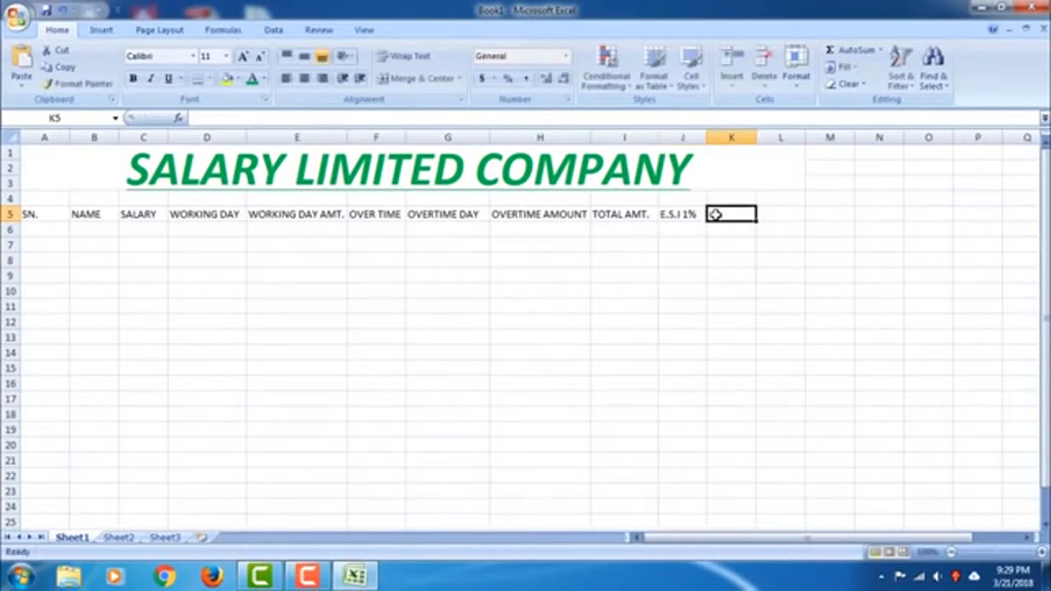
text(FUND 9)
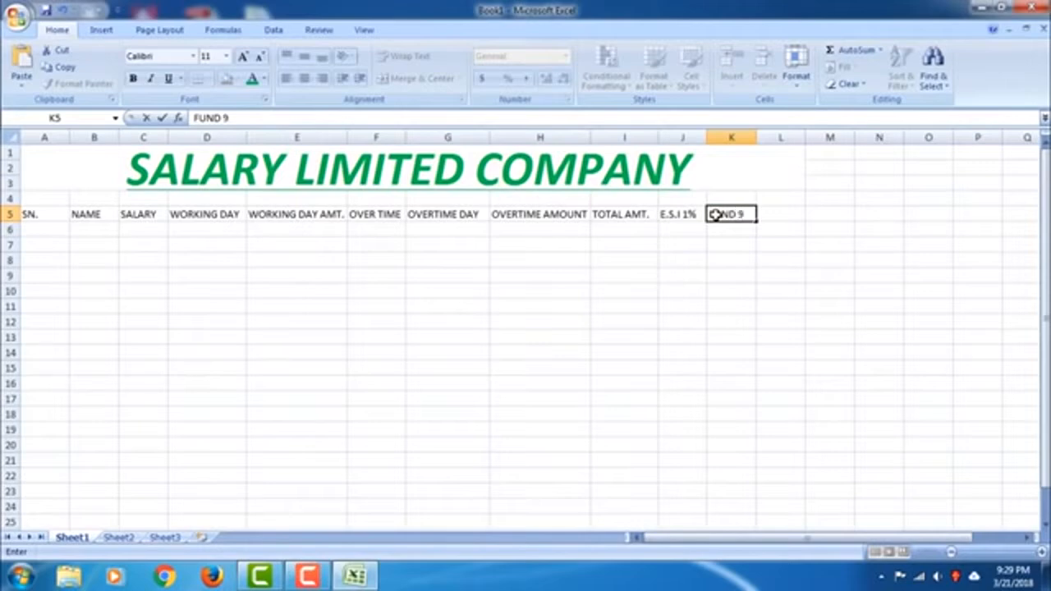
text(%)
Step: Widen column L and enter the header GROSS TOTAL in L5
click(792, 214)
drag(800, 127, 841, 132)
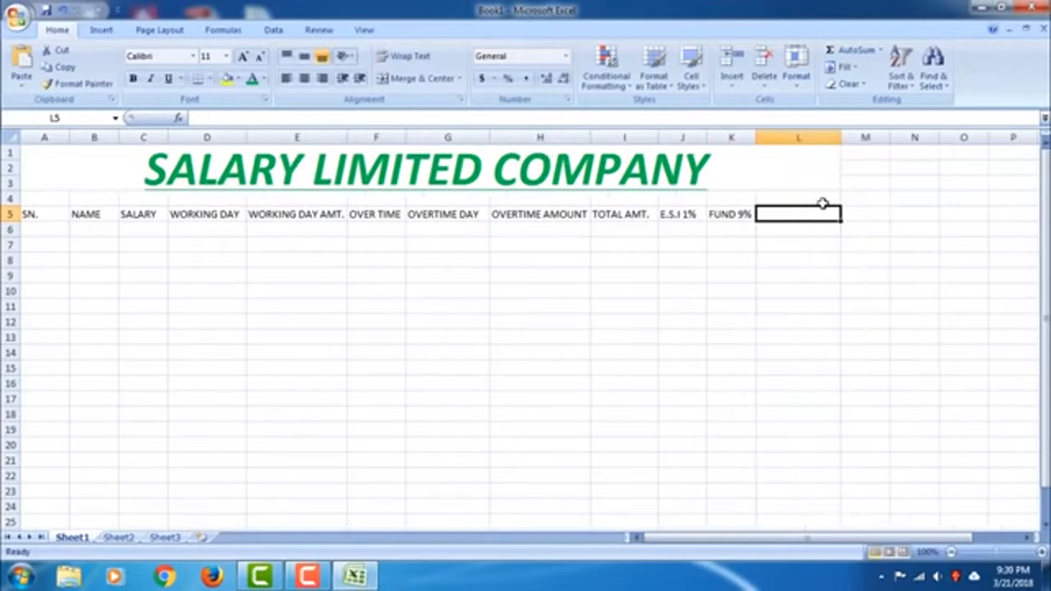
text(GROSS TOTAL)
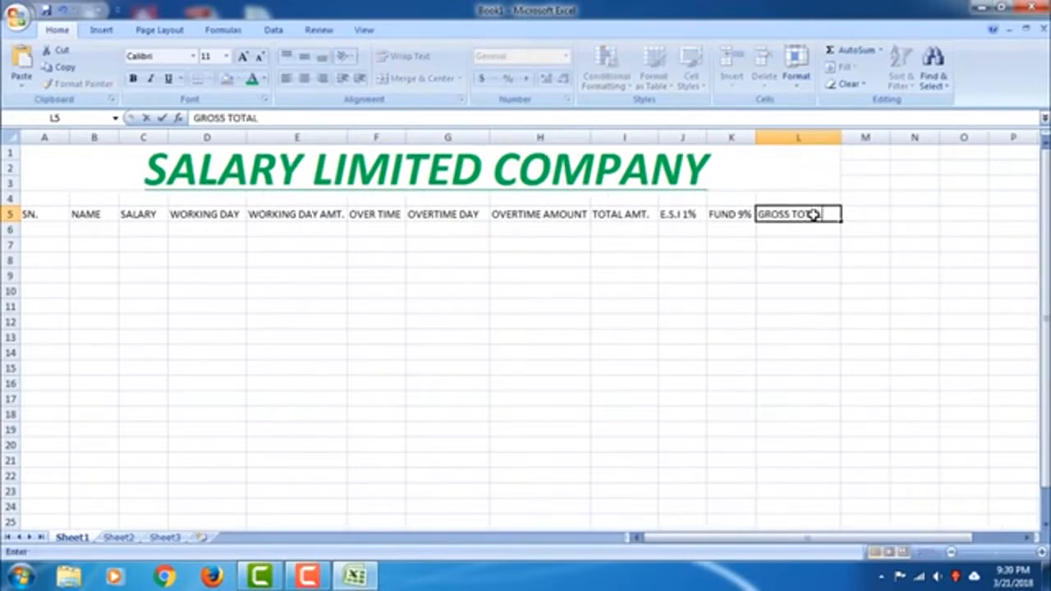
key(Return)
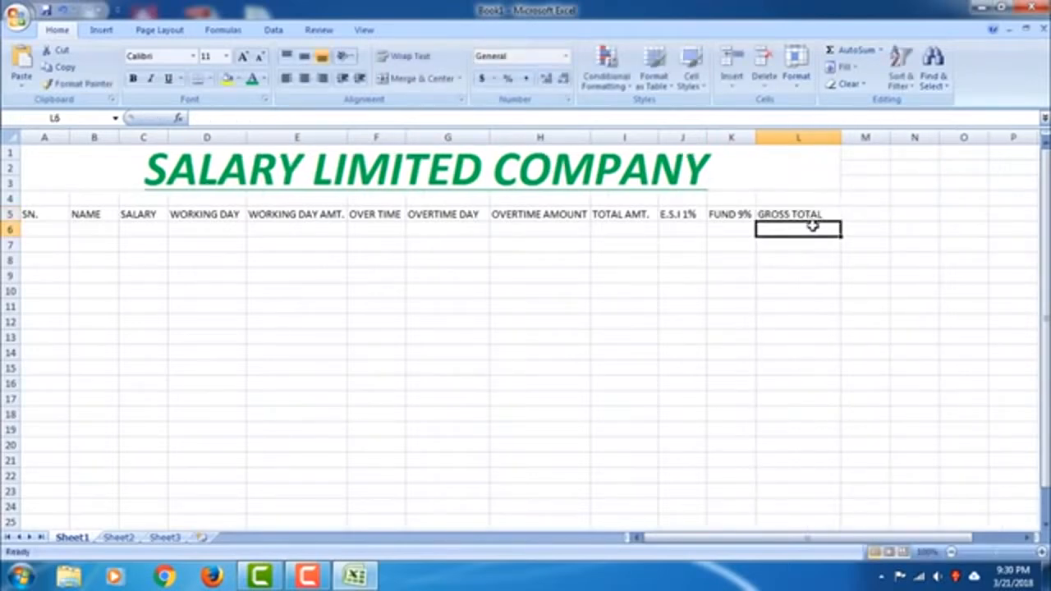
Step: Number the SN. column from 1 to 14 in A6:A19 by filling a series down from 1
click(37, 230)
text(1)
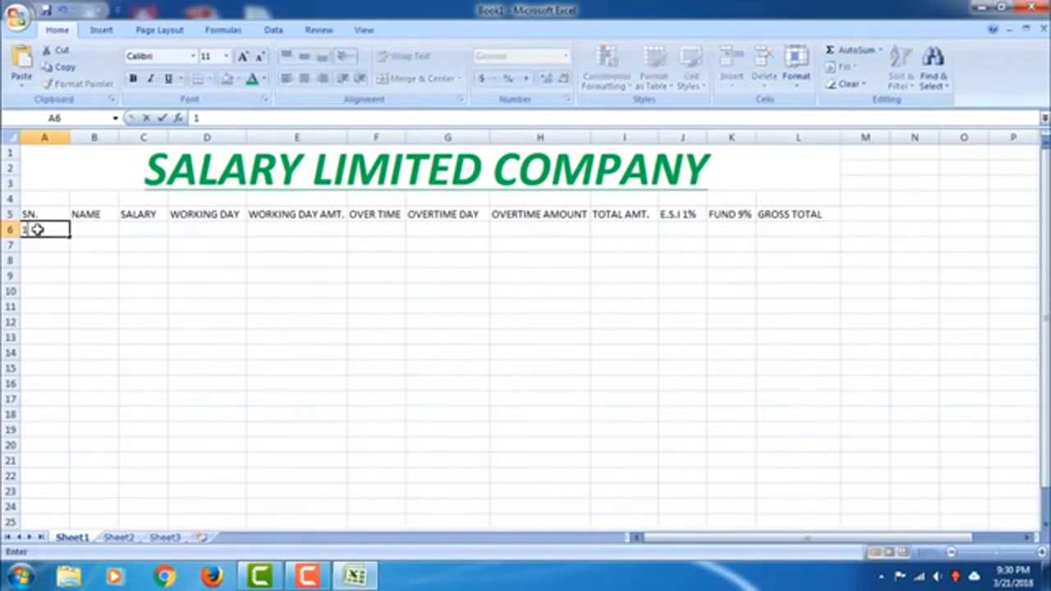
key(Return)
click(56, 228)
drag(70, 236, 58, 431)
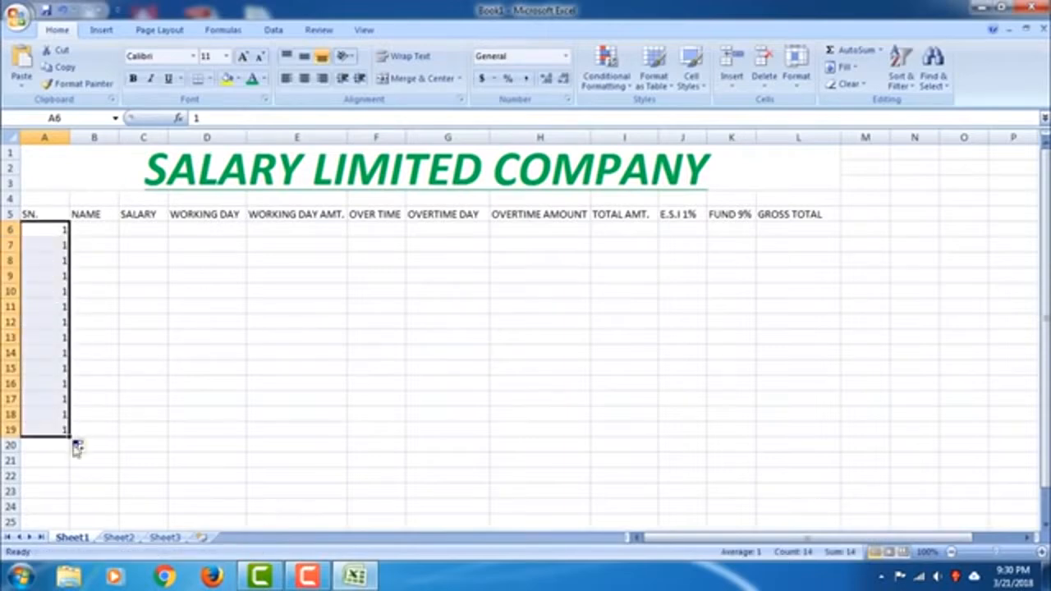
click(82, 446)
click(116, 484)
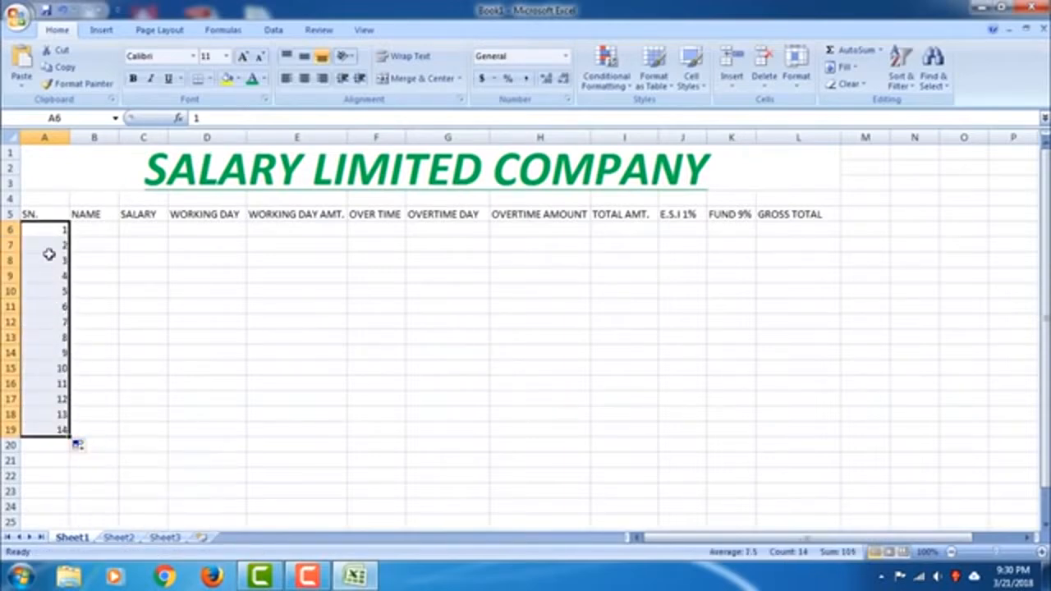
Step: Enter the first employee's full name in B6 and widen column B to about three times its width
click(90, 229)
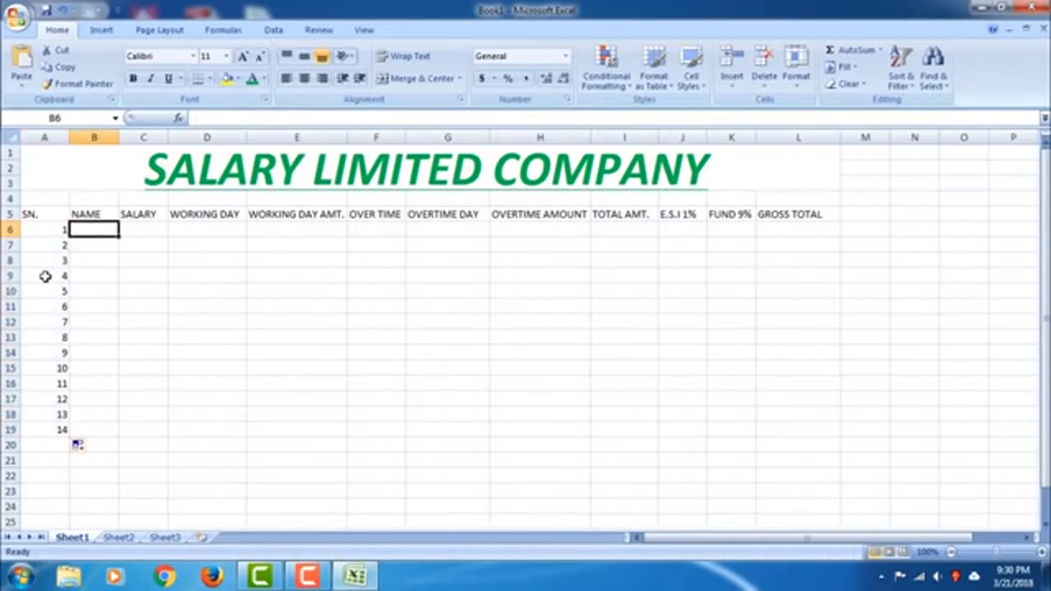
text(CHANDAN)
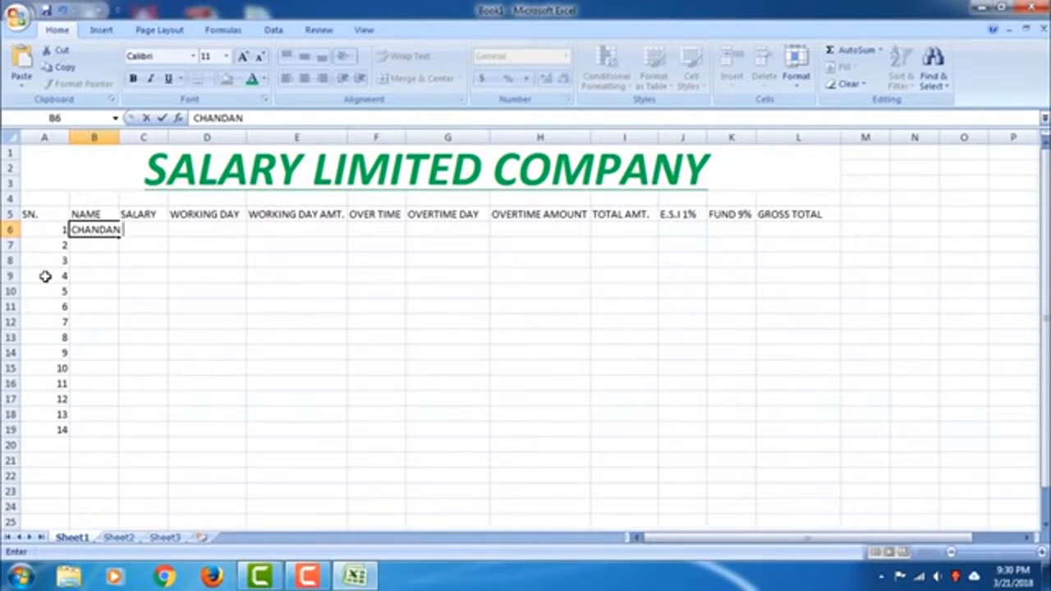
click(135, 260)
drag(119, 137, 222, 148)
double_click(145, 230)
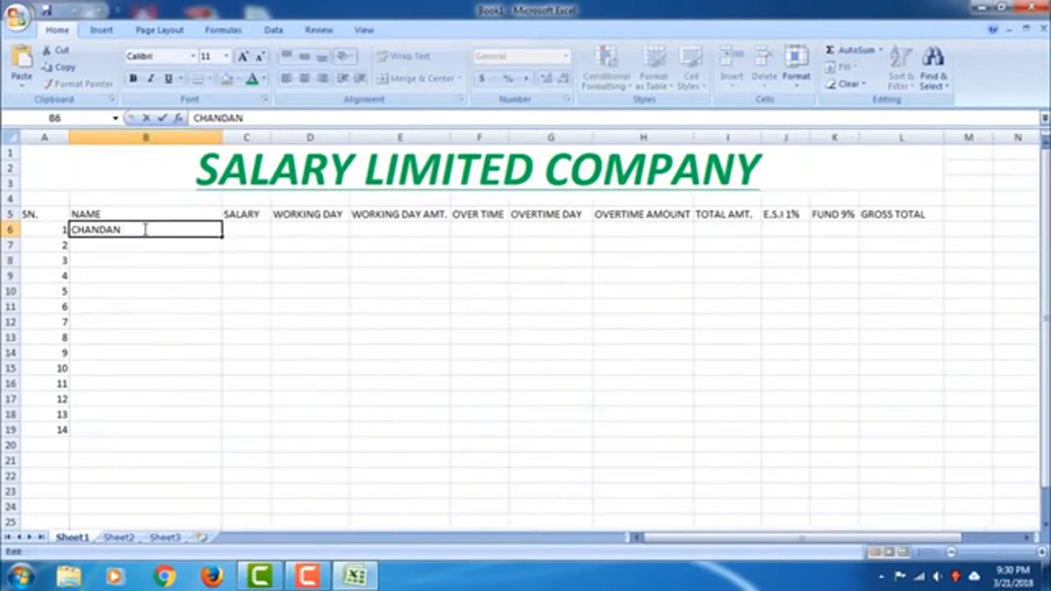
text(KUMAR)
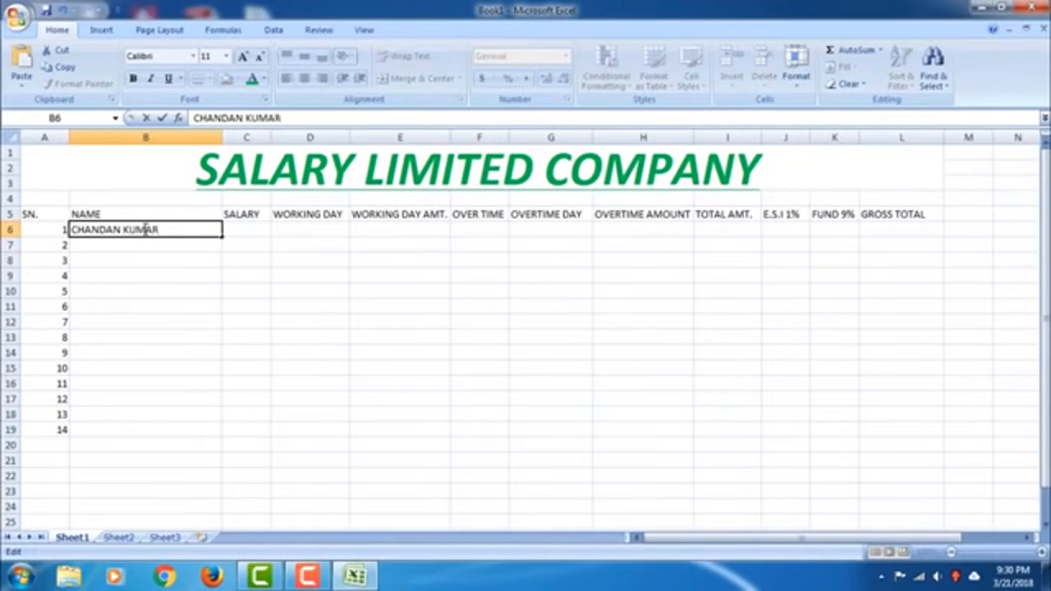
Step: Enter the salary 15000 in C6 and make column C slightly wider than its original width
click(256, 228)
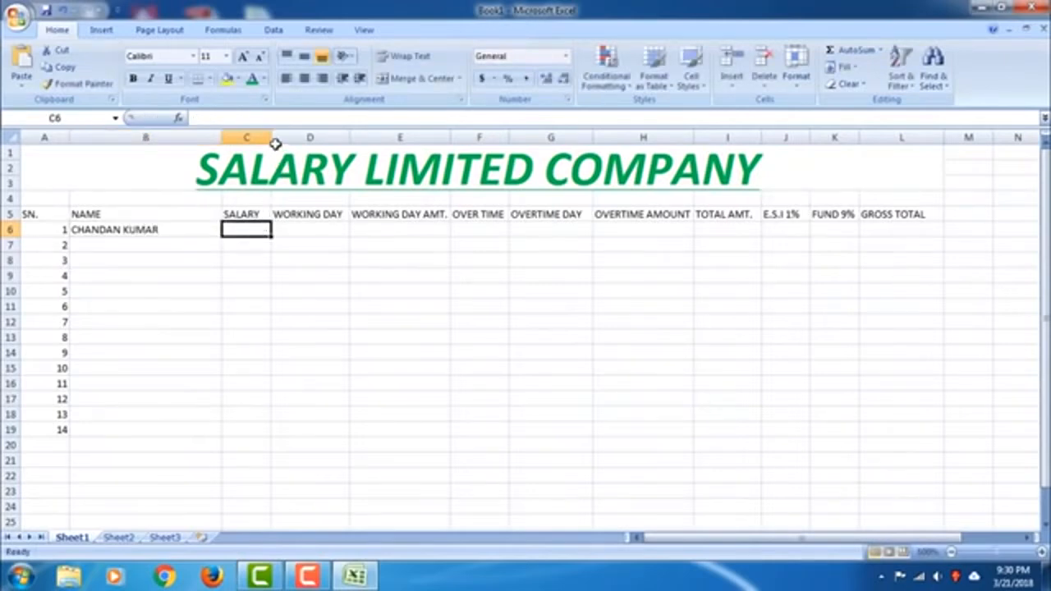
drag(275, 144, 311, 144)
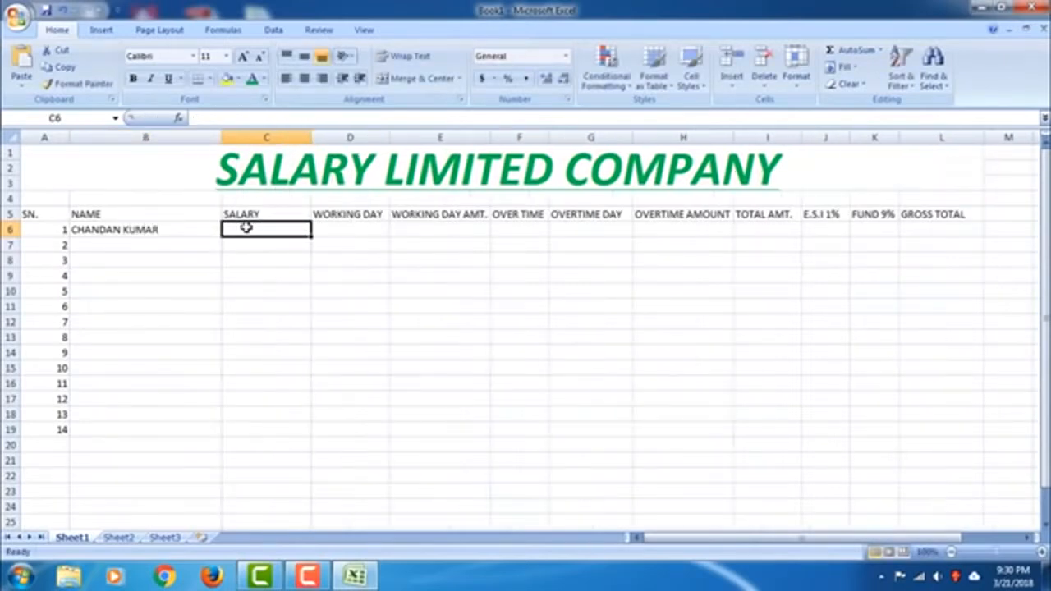
text(15000)
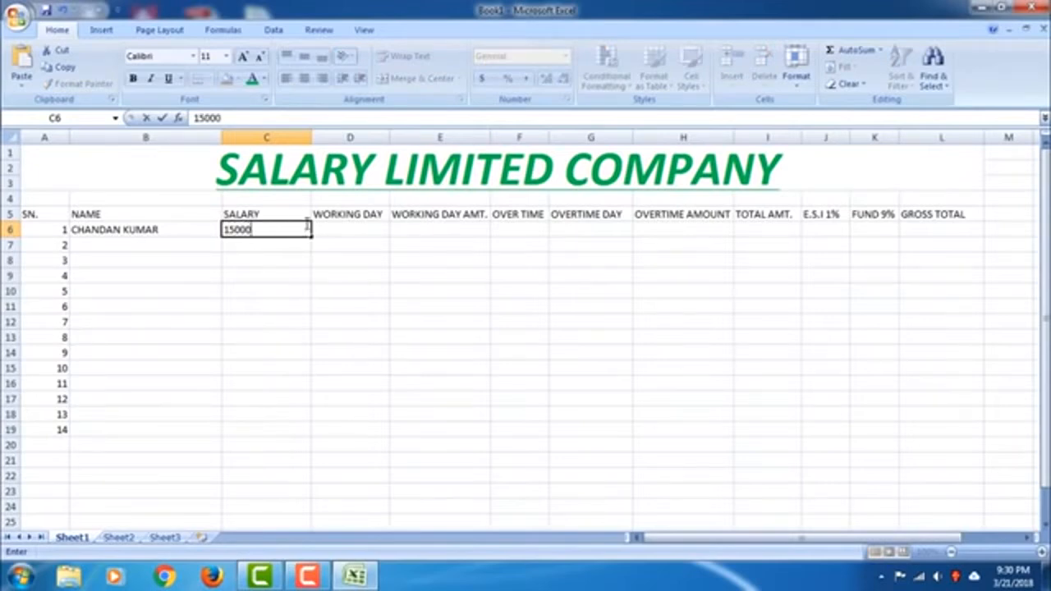
click(295, 261)
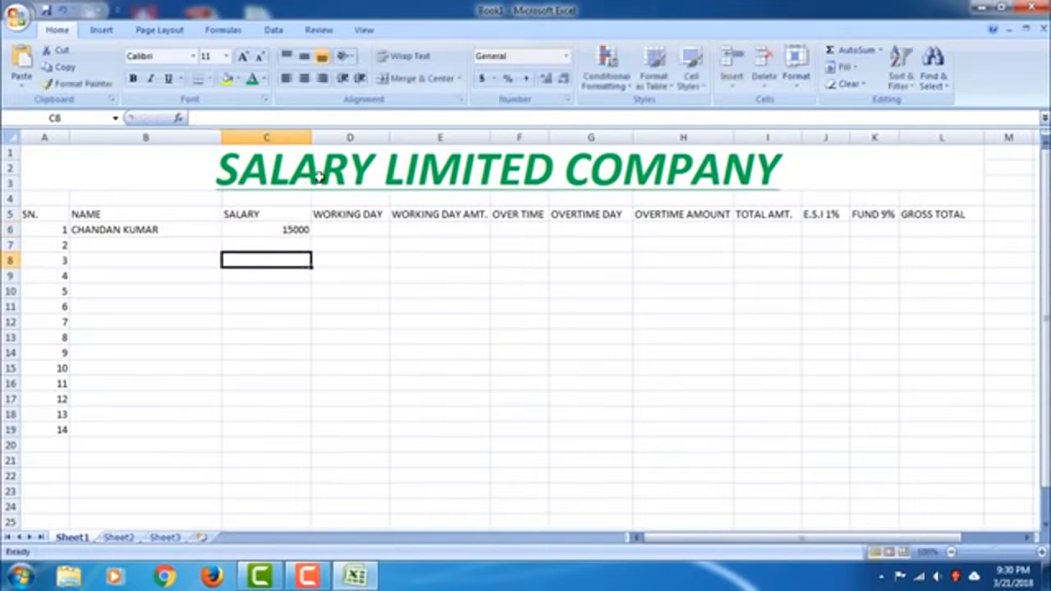
drag(313, 139, 285, 139)
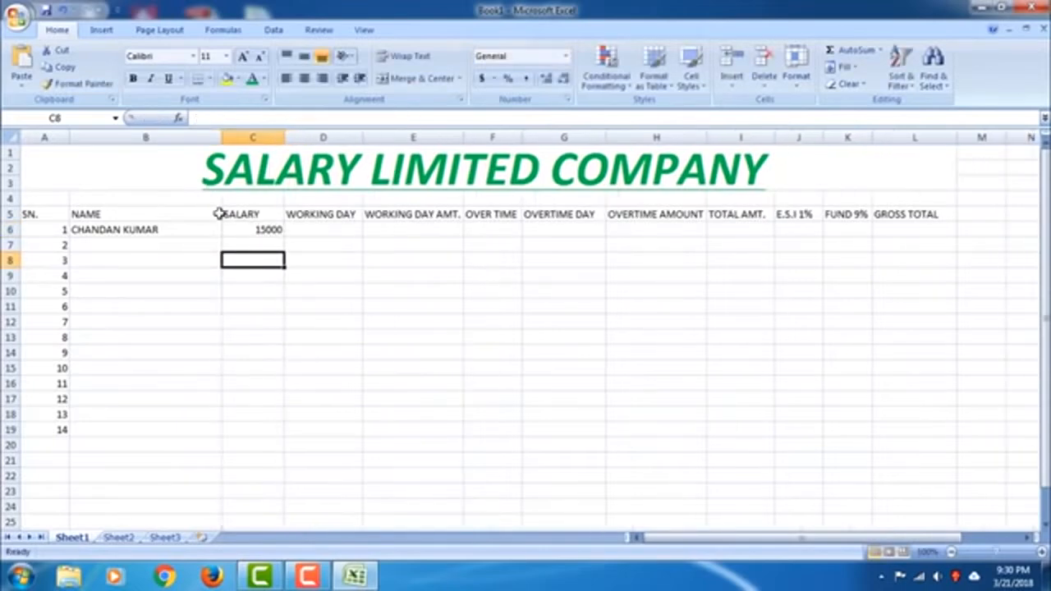
Step: Center the contents of C6 and of the whole data range C6:L19 horizontally
click(256, 230)
click(303, 78)
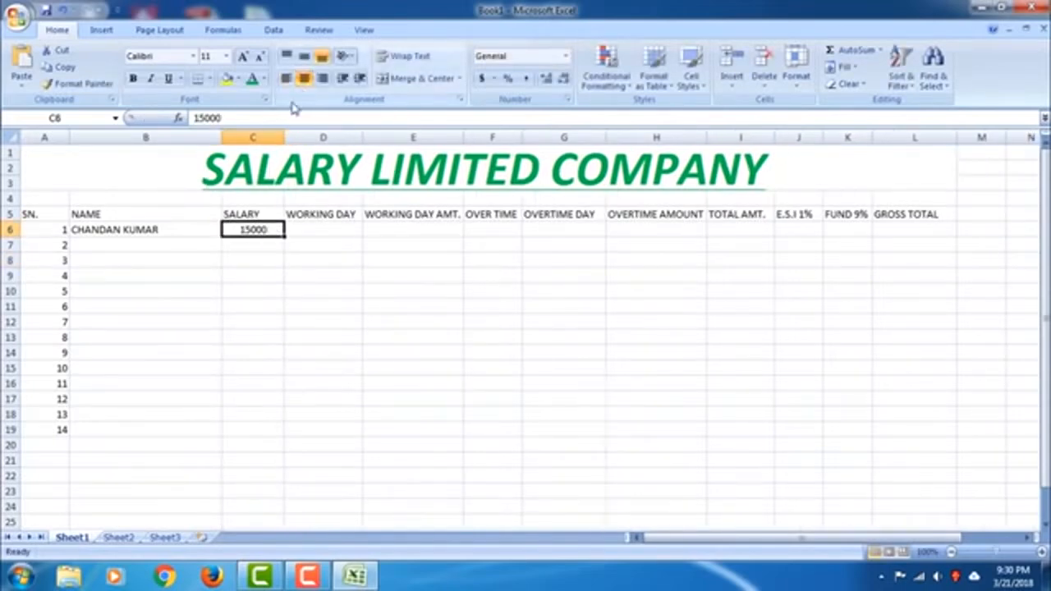
click(301, 229)
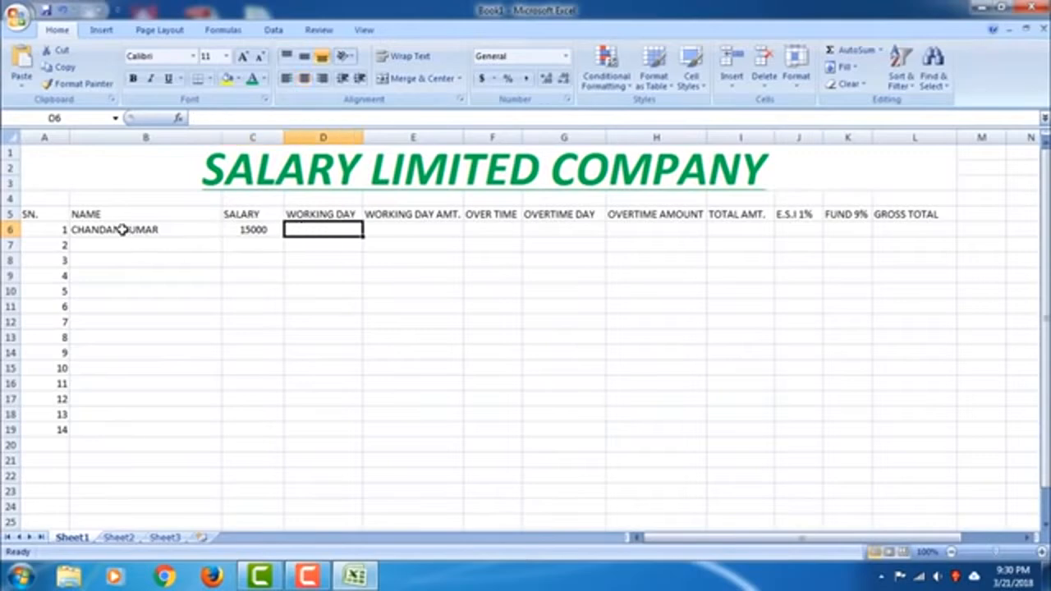
drag(119, 230, 148, 239)
drag(241, 228, 899, 429)
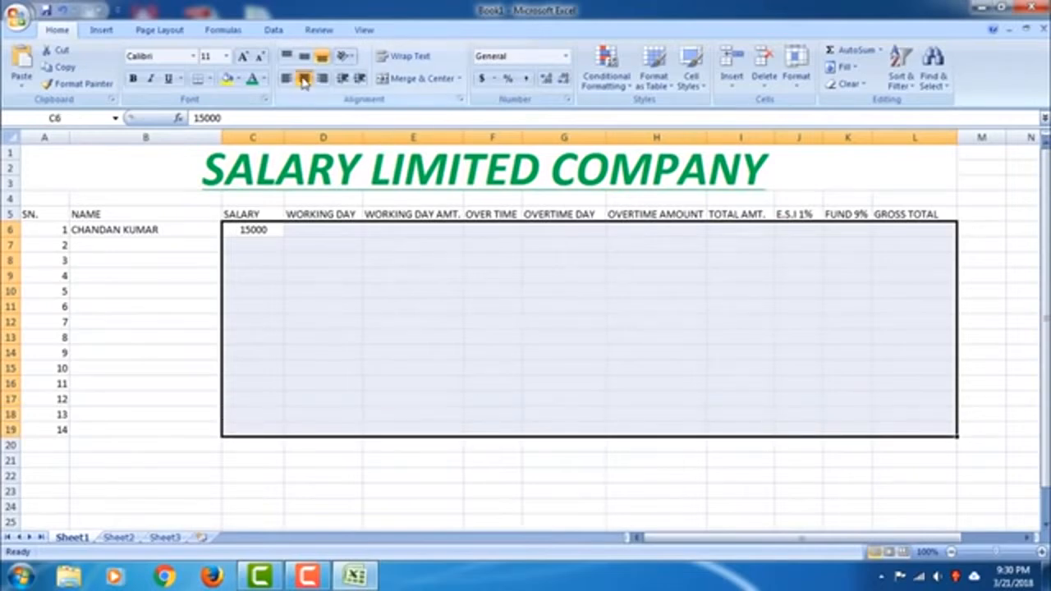
click(304, 79)
click(304, 79)
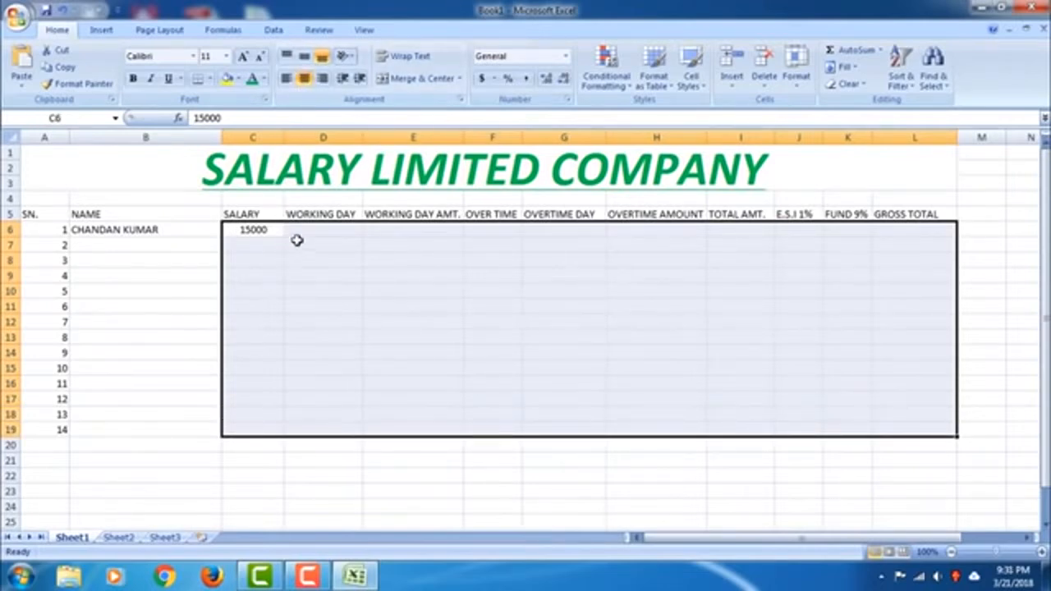
Step: Enter 20 as the working days in D6 and 48 as the overtime in F6
click(301, 231)
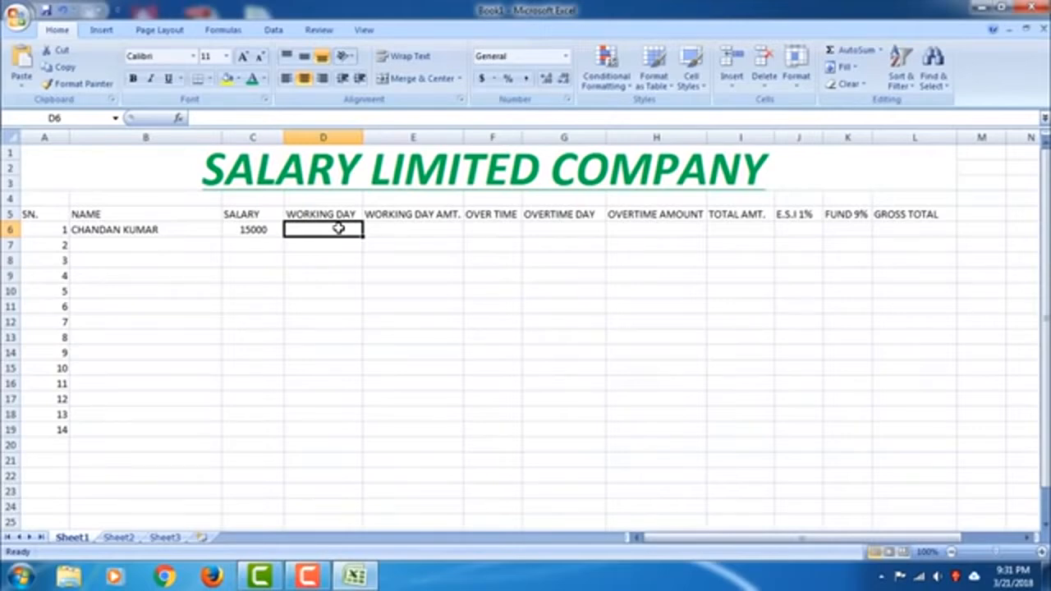
text(20)
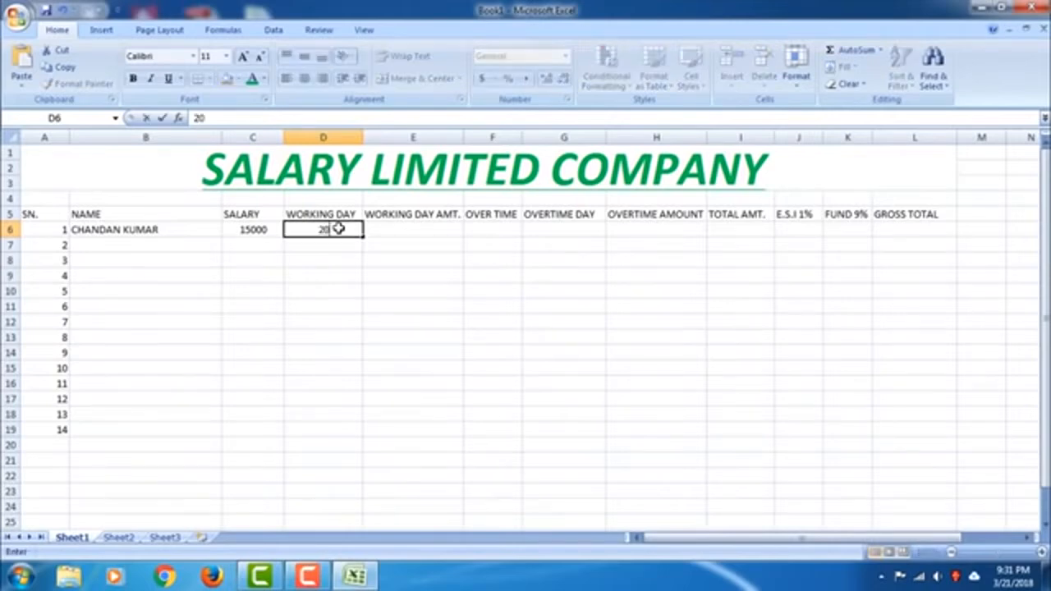
click(386, 230)
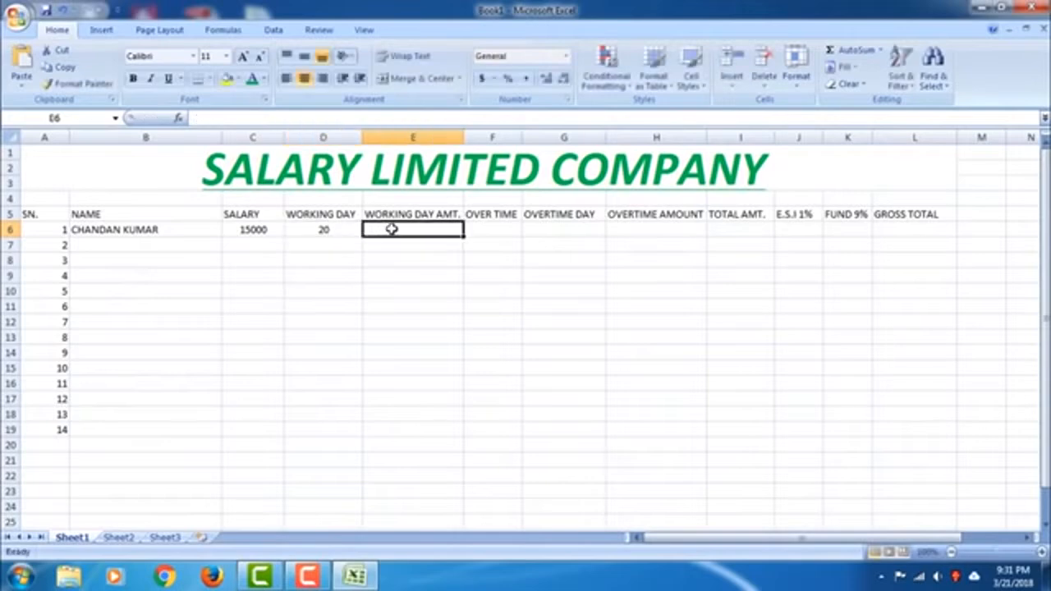
click(495, 231)
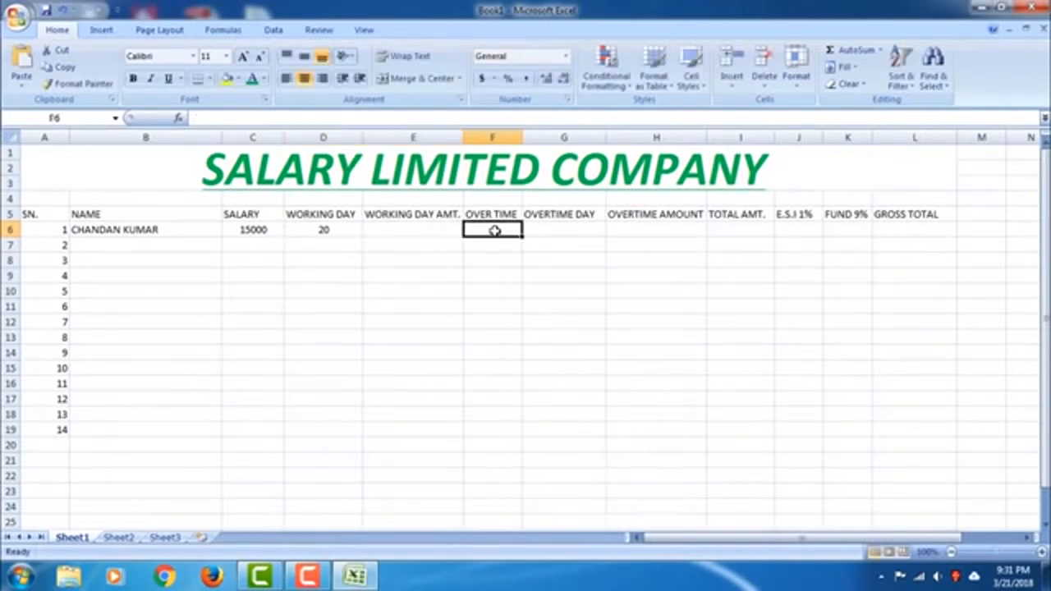
text(48)
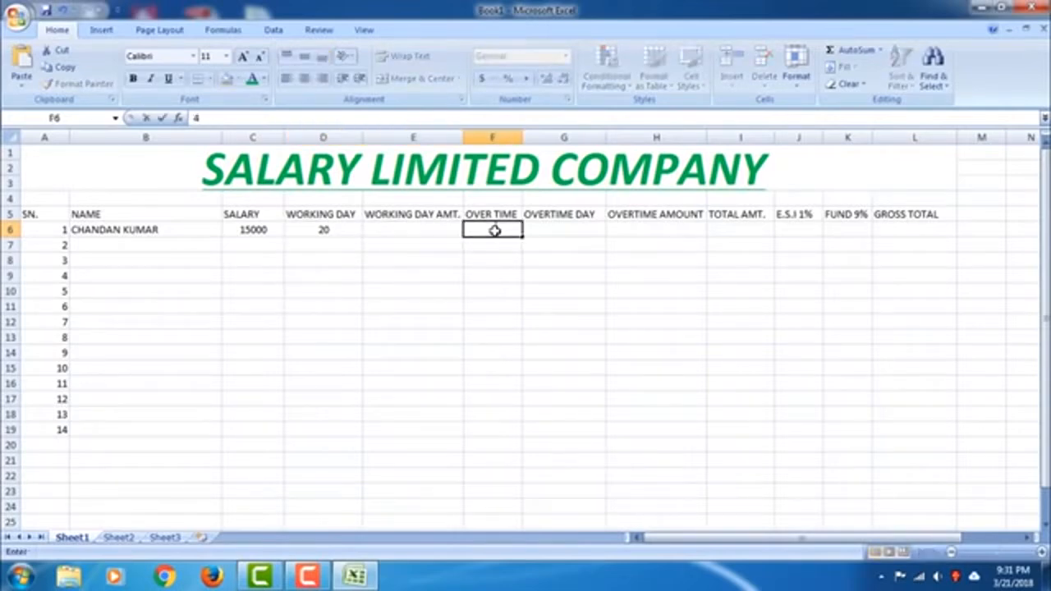
click(573, 226)
Step: Review the first employee's salary, working day and overtime entries and the empty cells for amounts and deductions in row 6
click(664, 228)
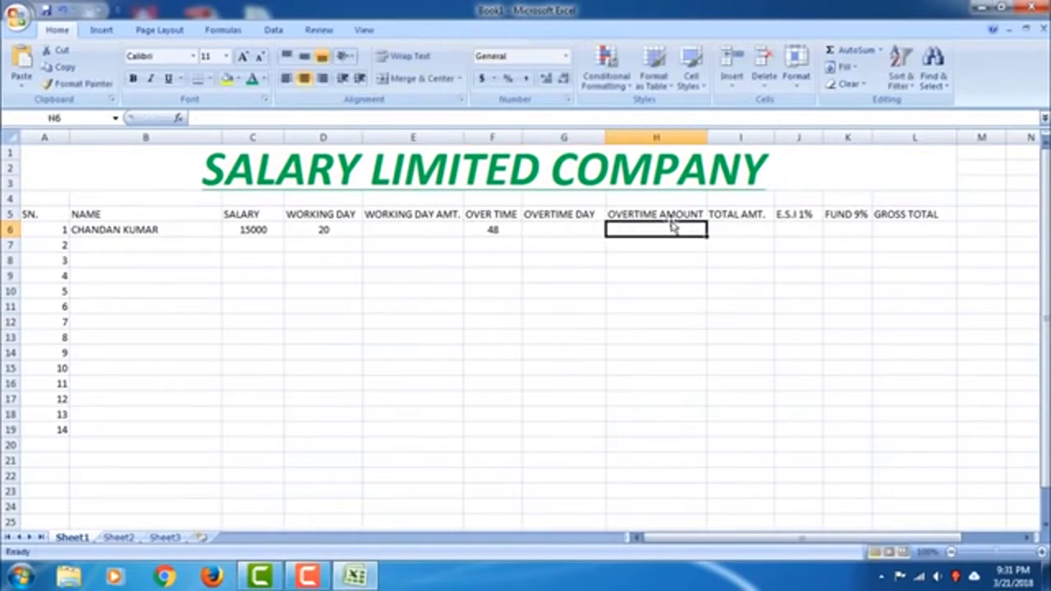
click(742, 229)
click(800, 229)
click(839, 228)
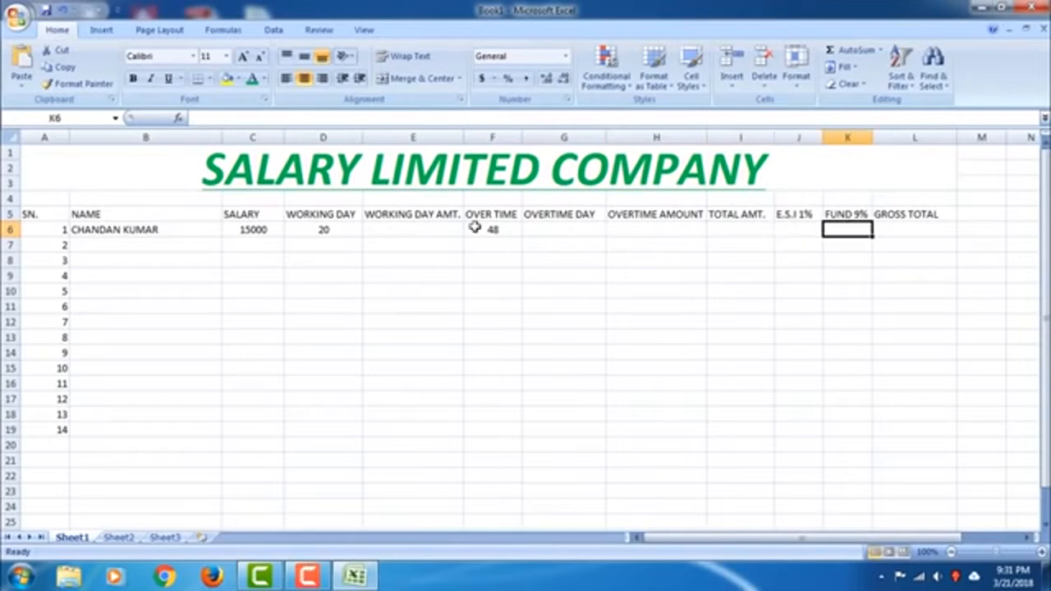
click(256, 229)
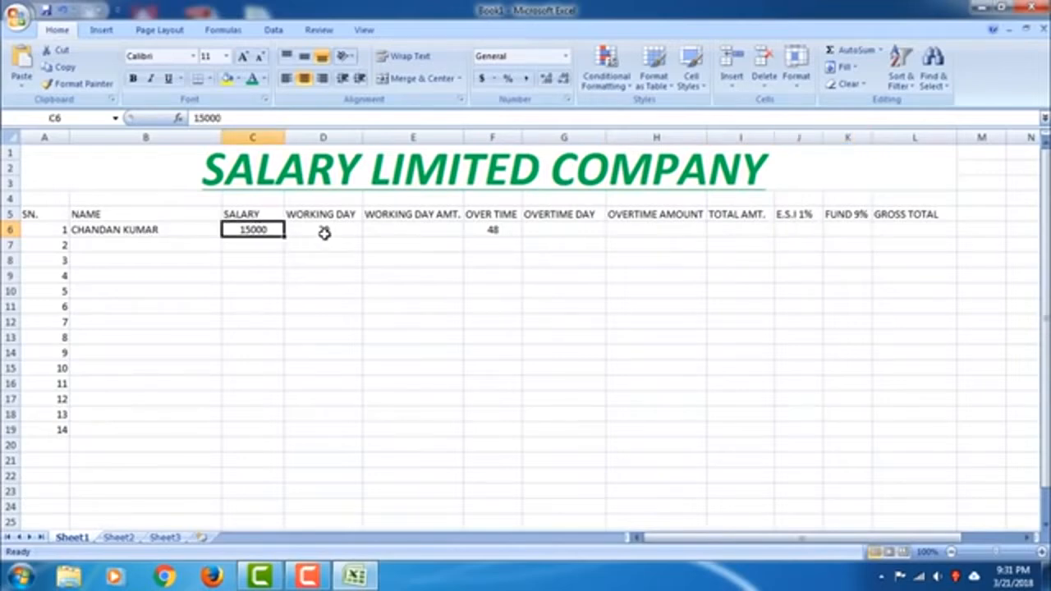
click(324, 230)
click(472, 230)
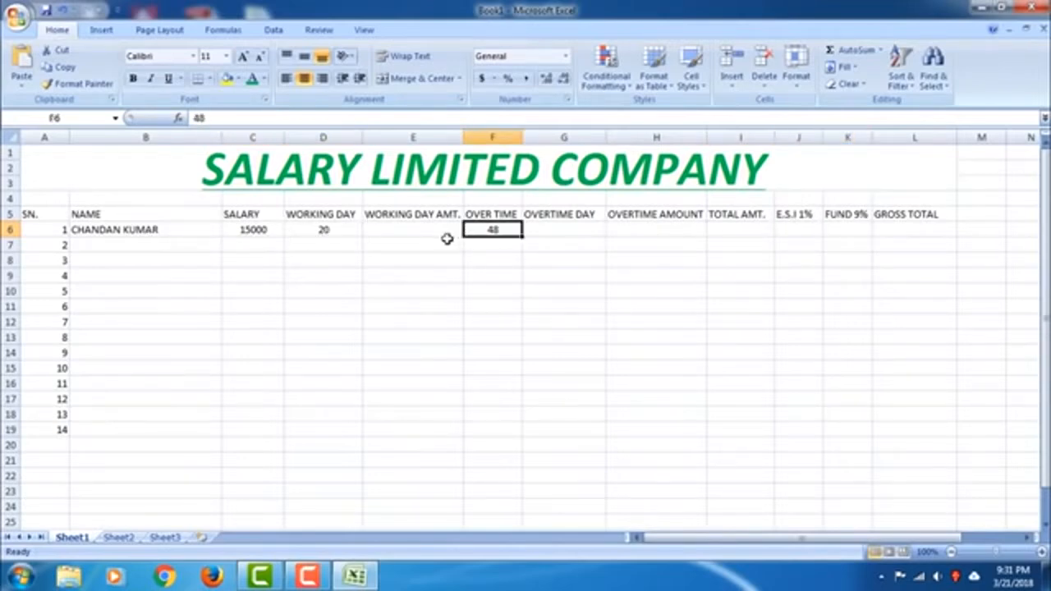
click(253, 230)
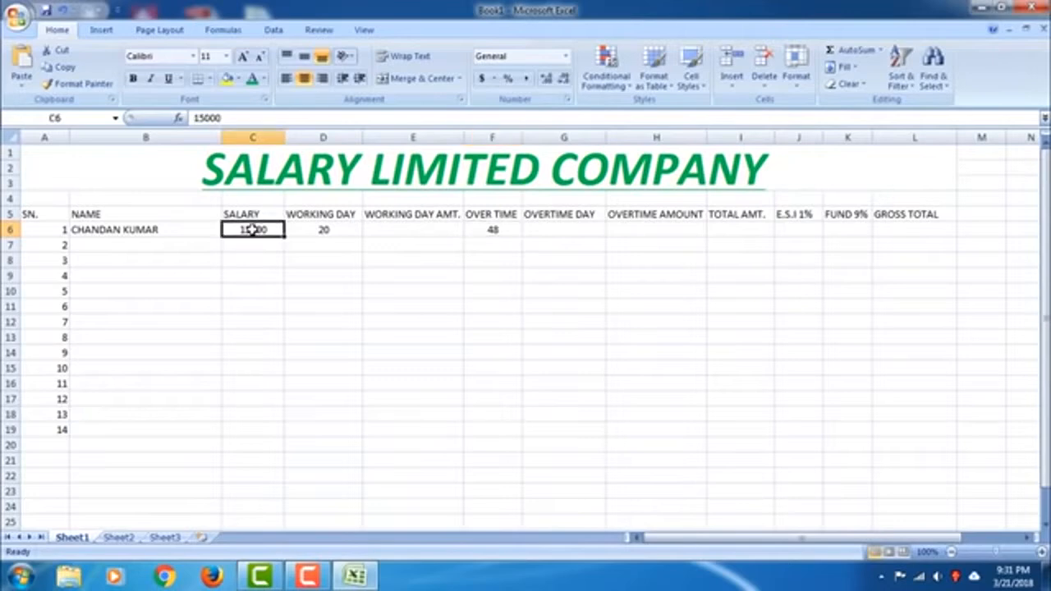
click(312, 230)
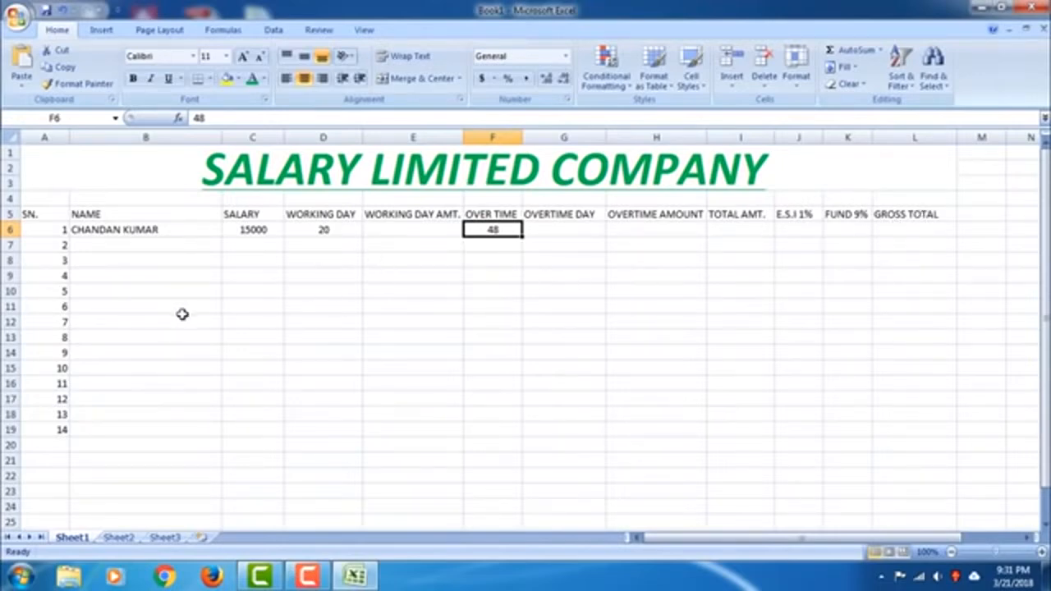
Step: Enter the formula =(C6*D6/30) in E6 to calculate the first employee's working day amount
click(386, 230)
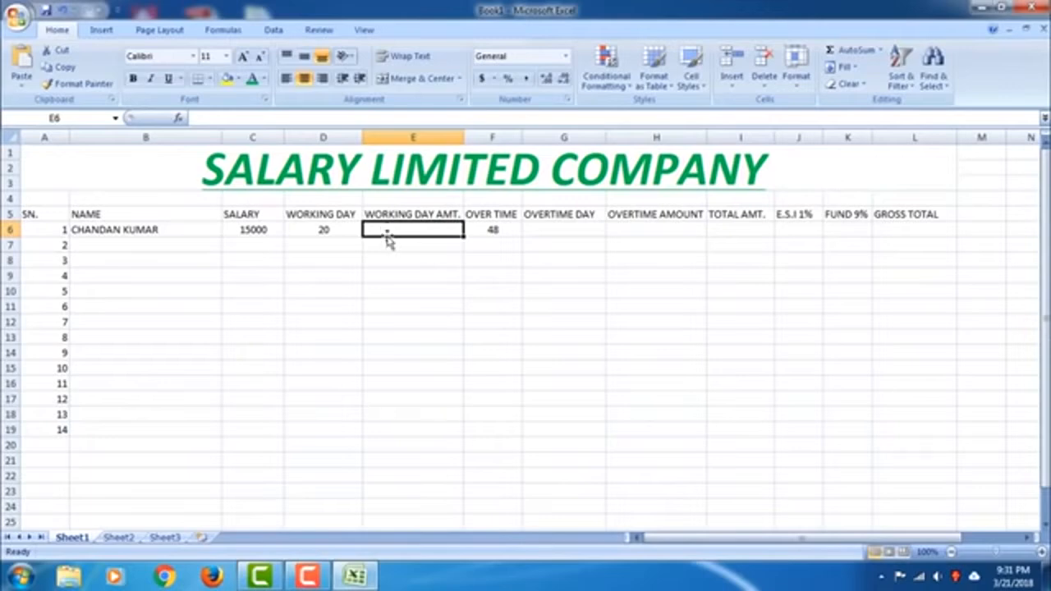
click(254, 120)
text(=)
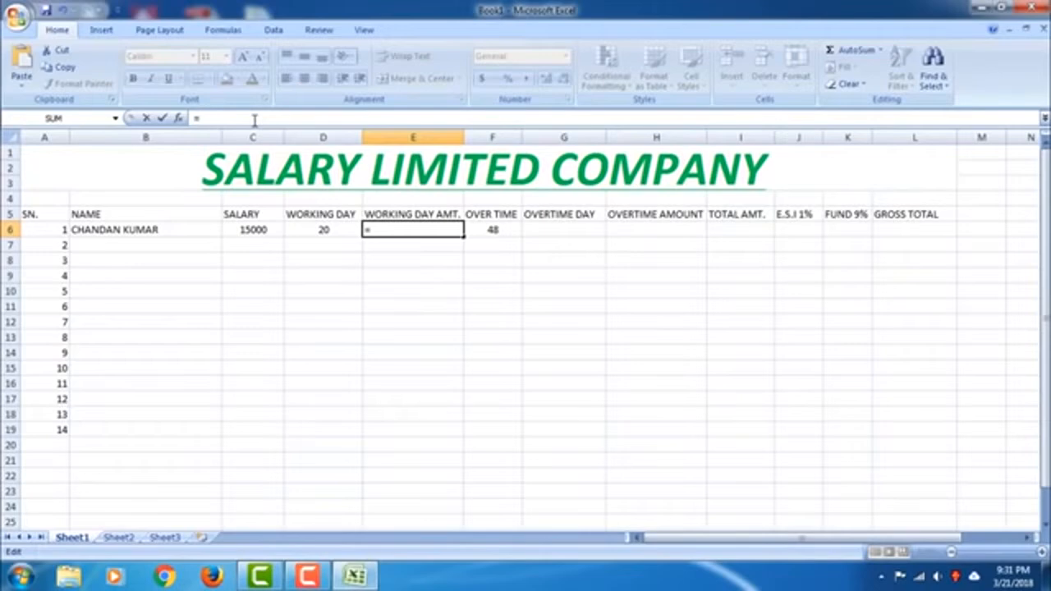
text(()
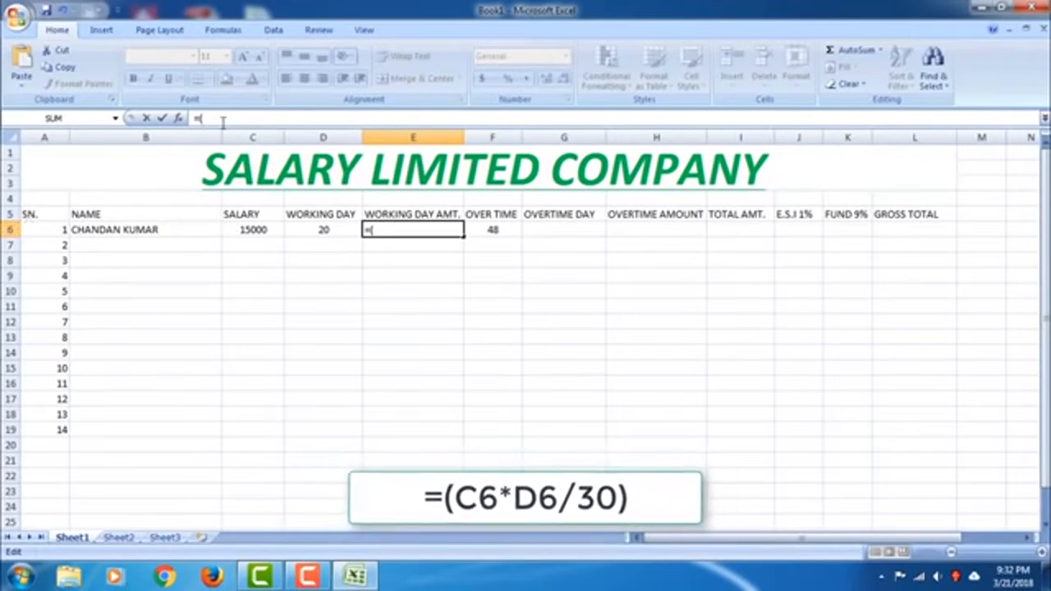
text(6C)
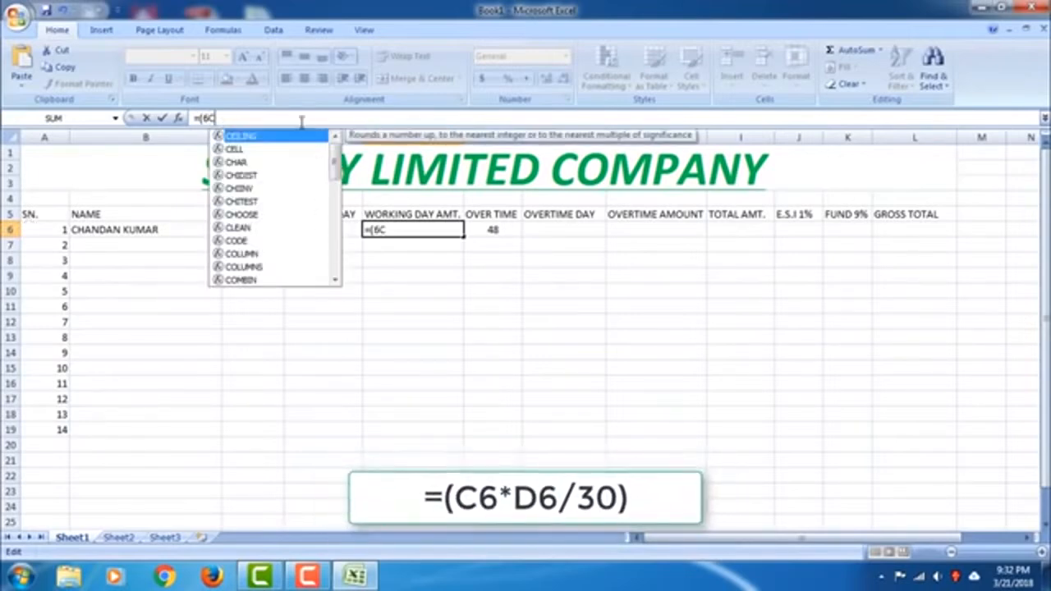
click(302, 122)
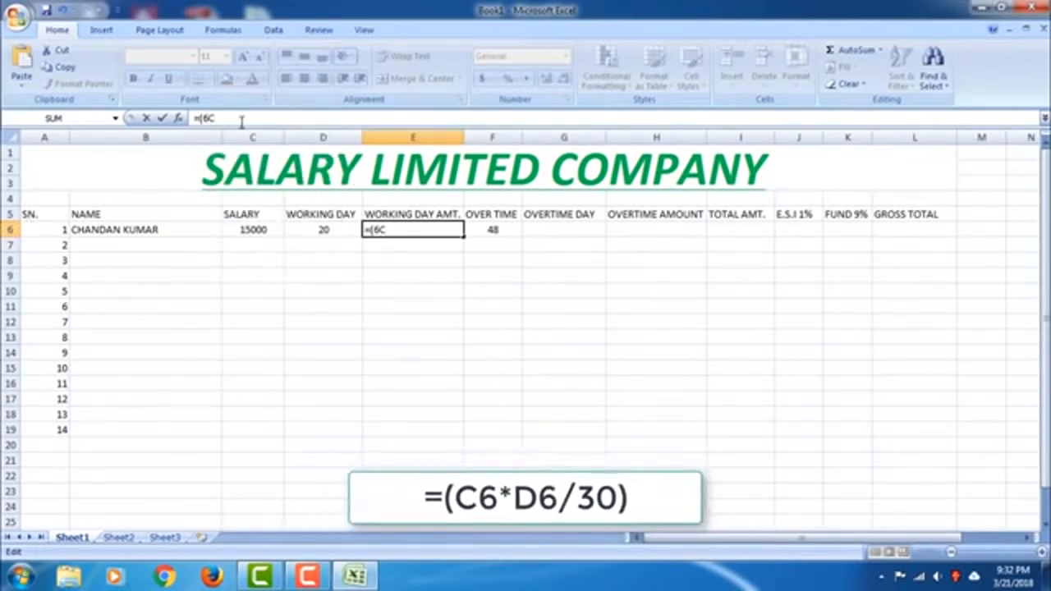
key(BackSpace)
key(BackSpace)
text(C6)
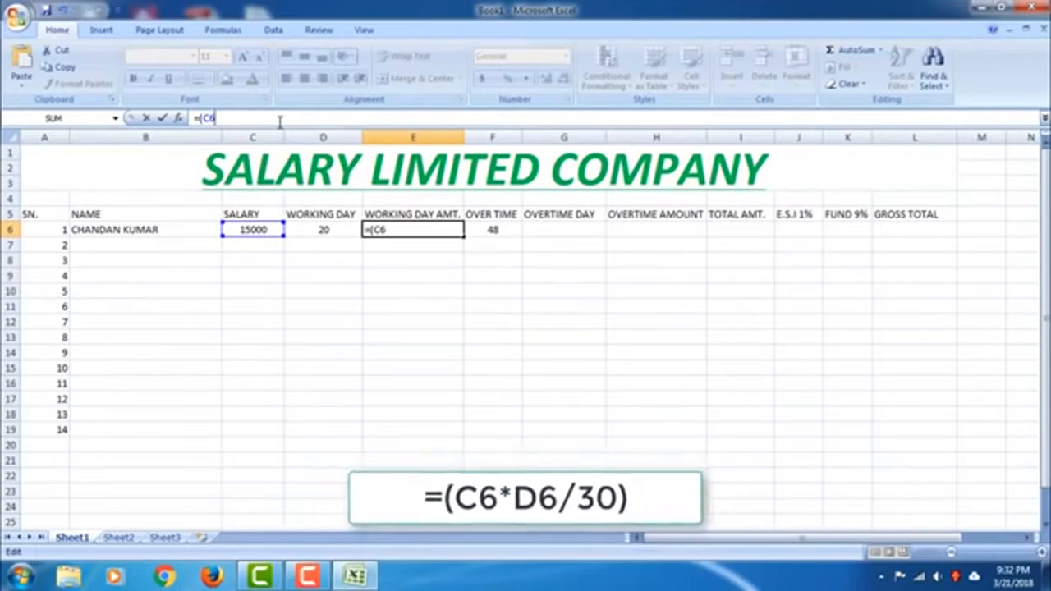
text(9)
key(BackSpace)
text(D6)
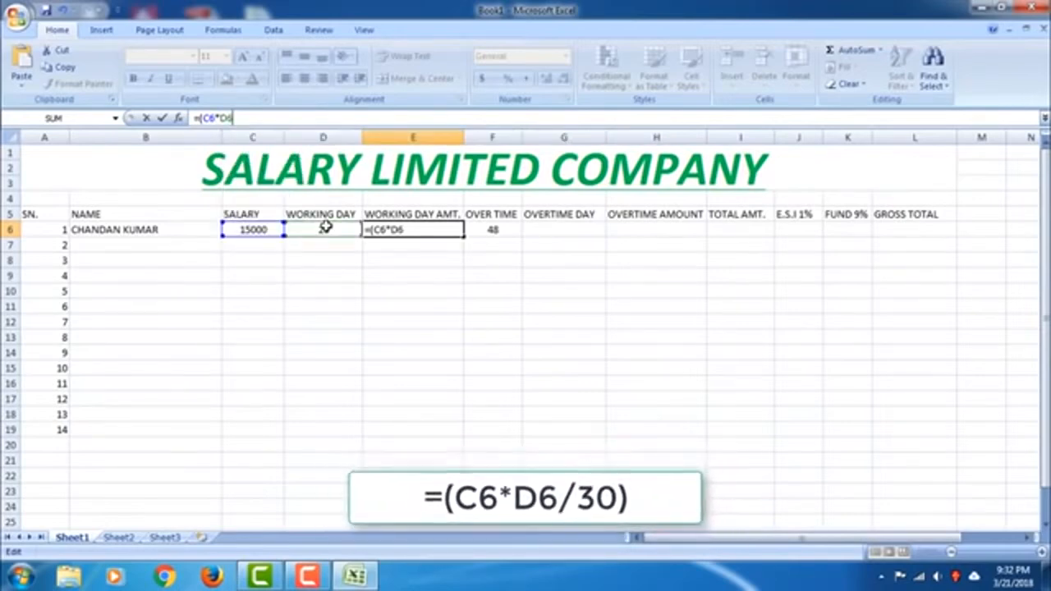
text(/)
text(31)
key(BackSpace)
key(BackSpace)
text(28)
key(BackSpace)
key(BackSpace)
text(30)
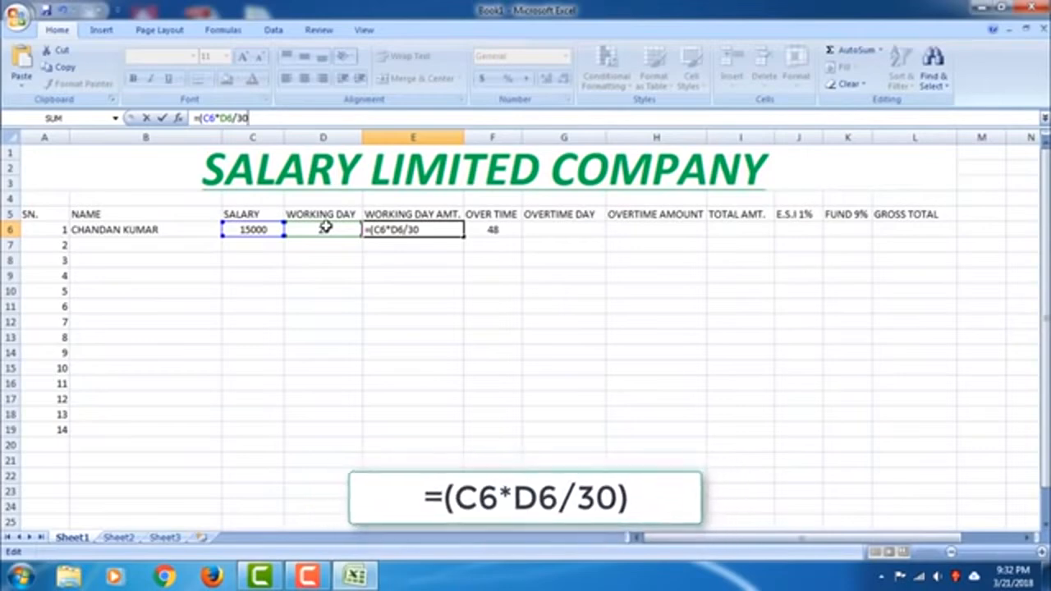
text())
key(Return)
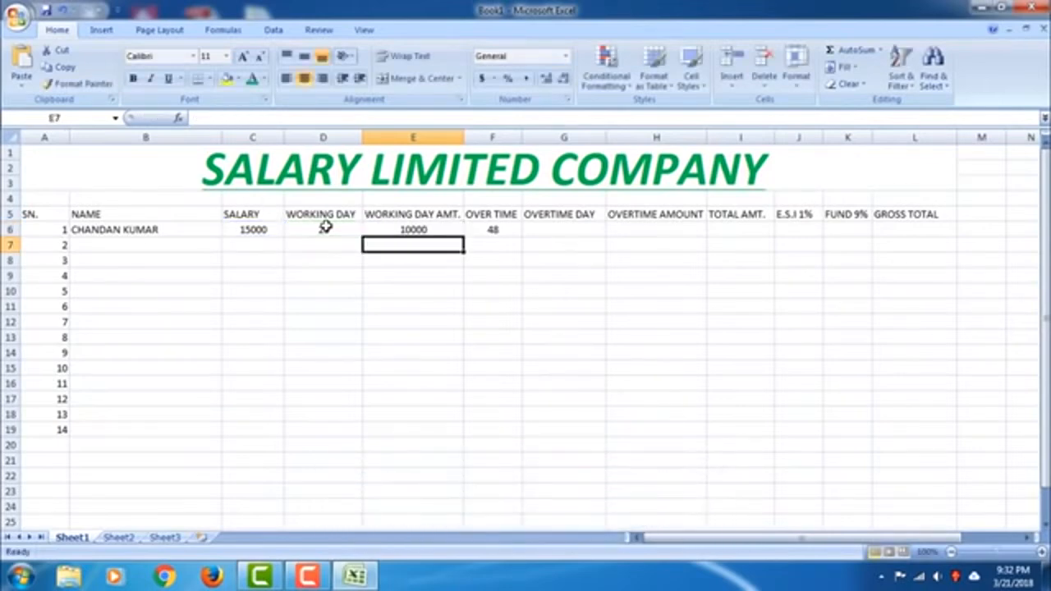
click(384, 230)
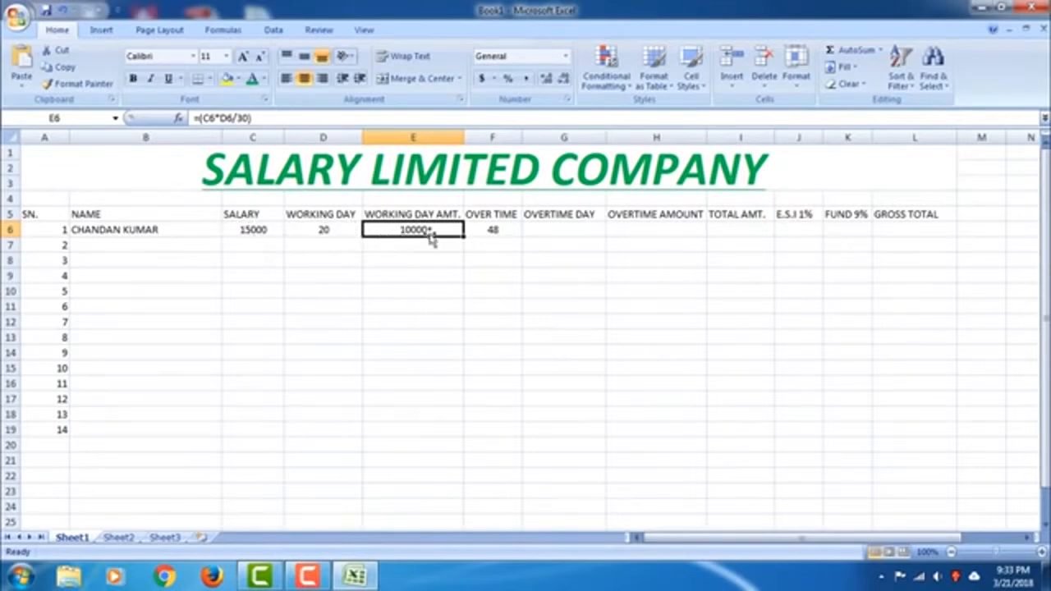
Step: Enter the formula =(F6/8) in G6 to convert the first employee's overtime hours into overtime days
click(495, 231)
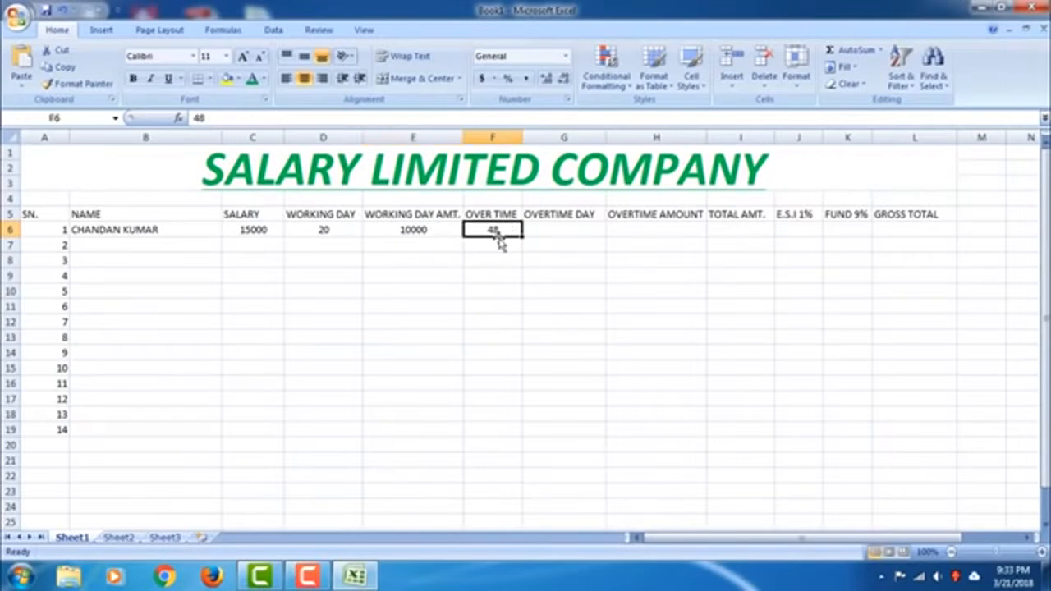
click(541, 230)
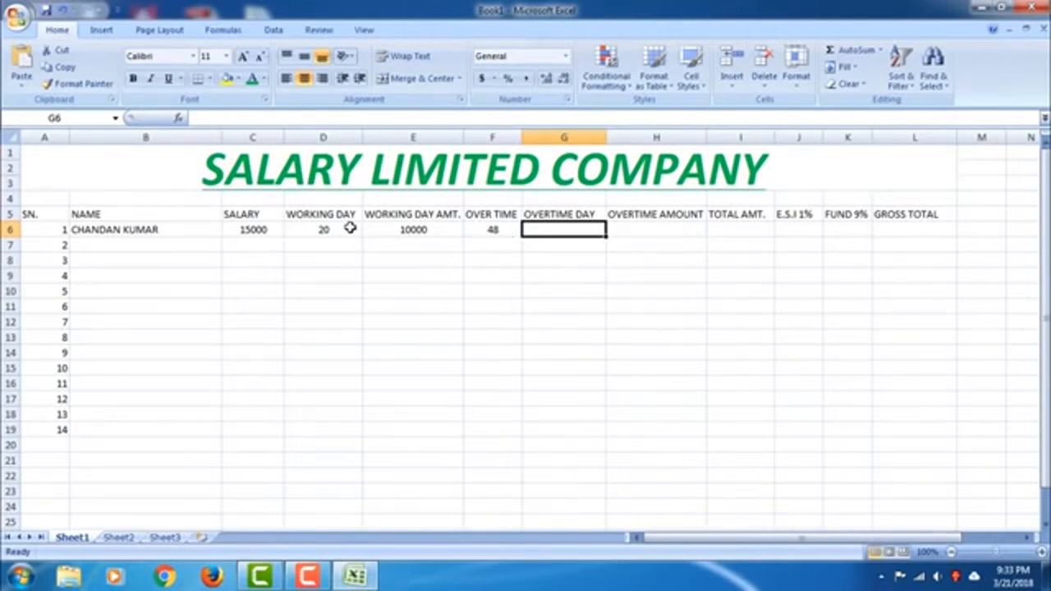
click(413, 117)
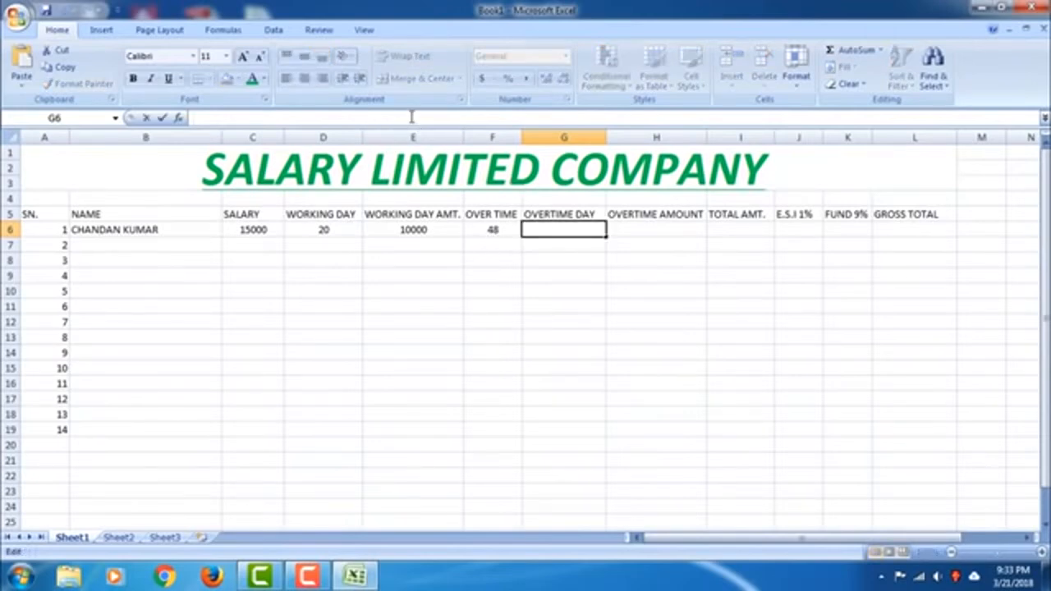
text(=()
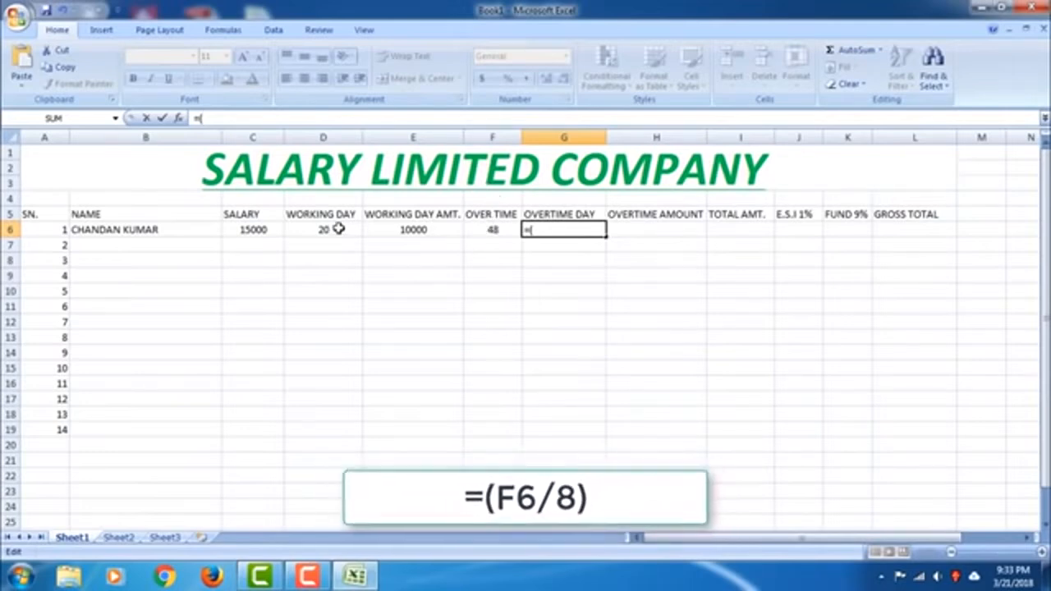
key(Left)
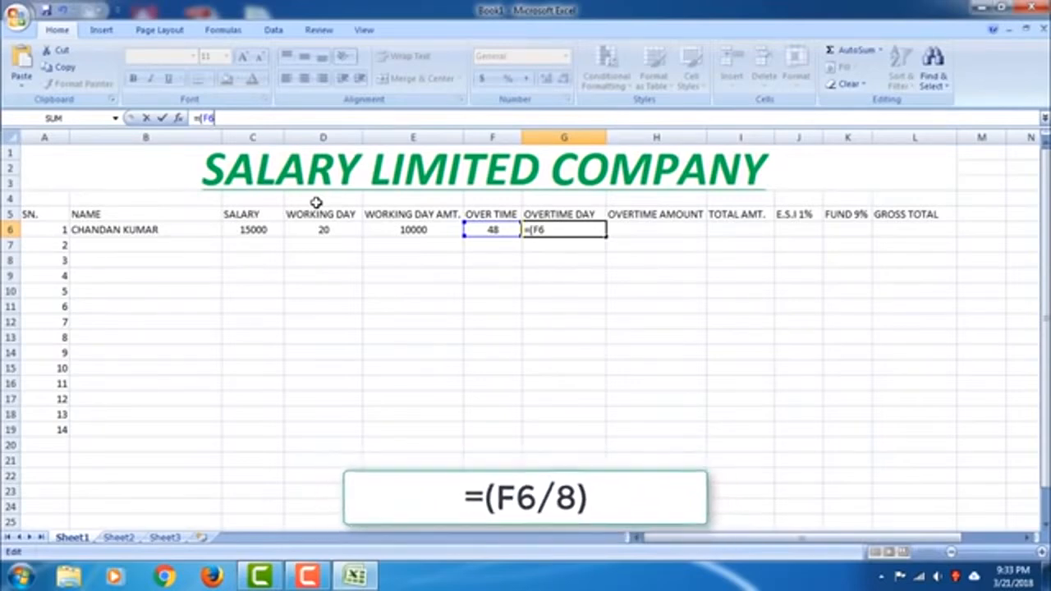
text(/)
text(8)
key(BackSpace)
text(10)
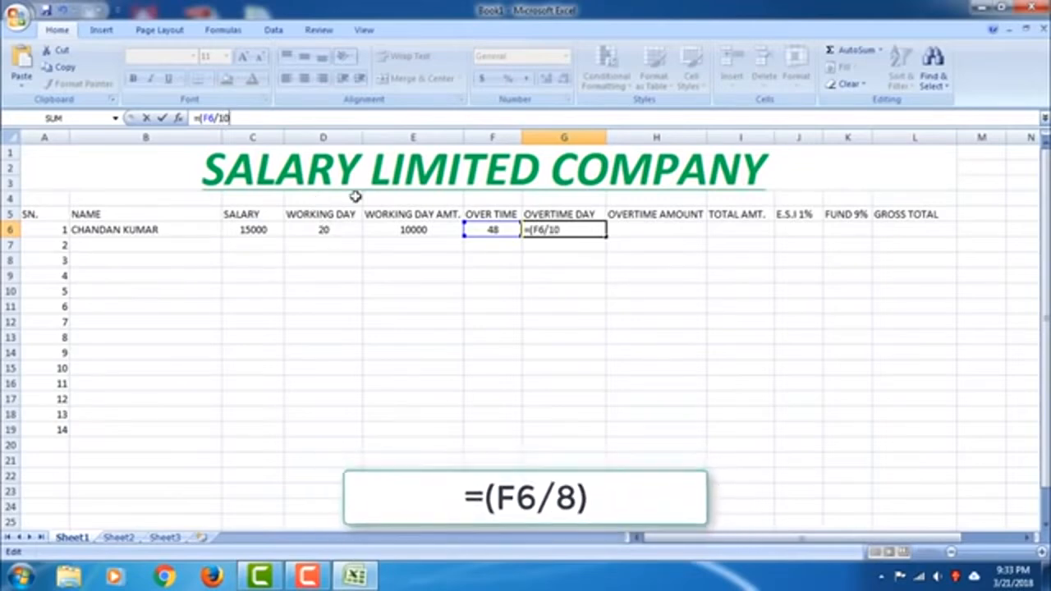
key(BackSpace)
text(2)
key(BackSpace)
key(BackSpace)
text(8))
key(Return)
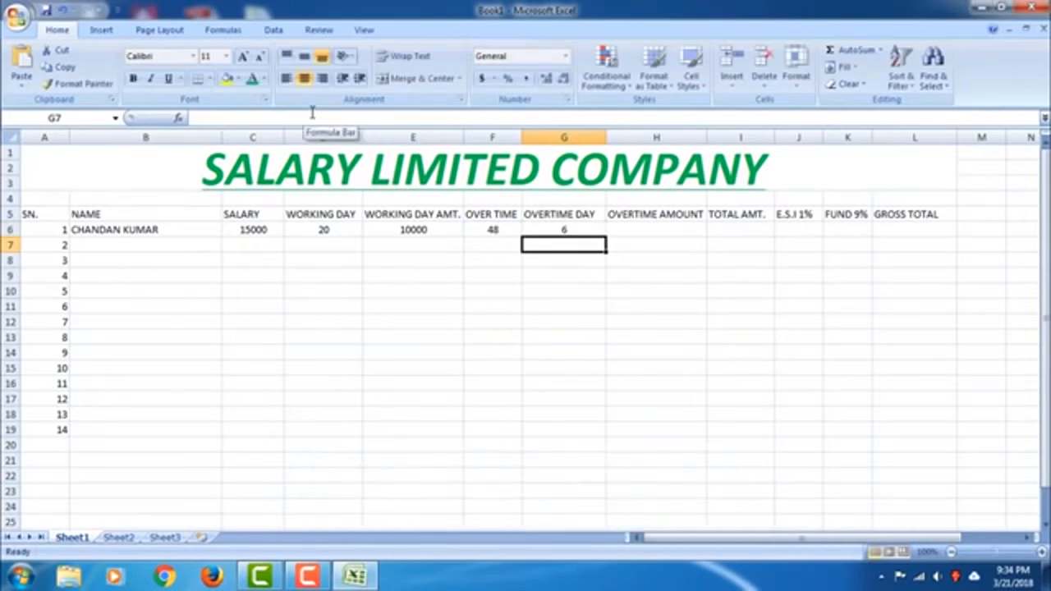
click(561, 230)
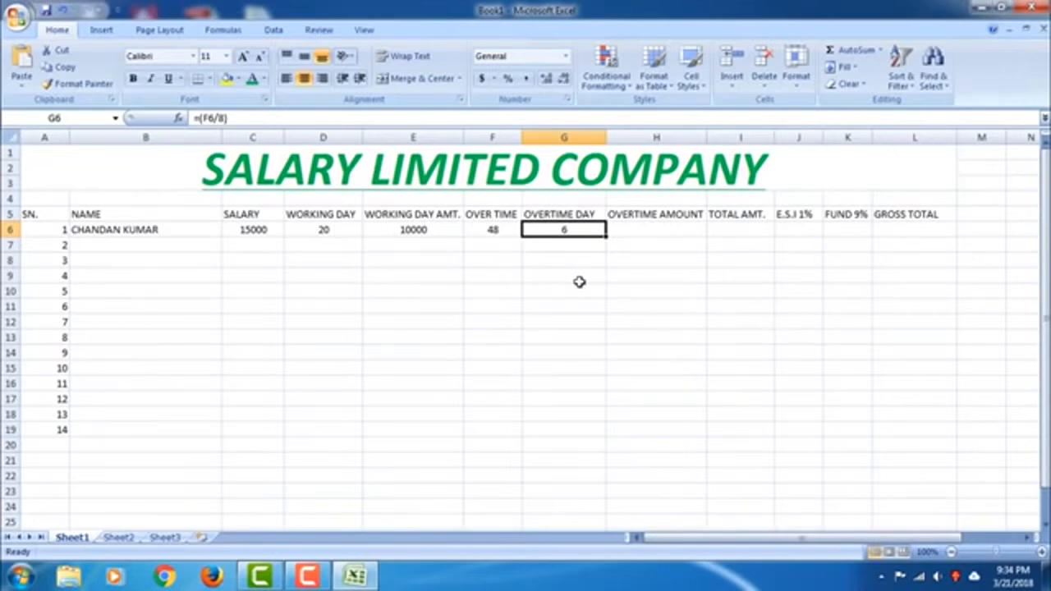
Step: Enter the formula =(C6*G2/30) in H6 for the first employee's overtime amount
click(641, 231)
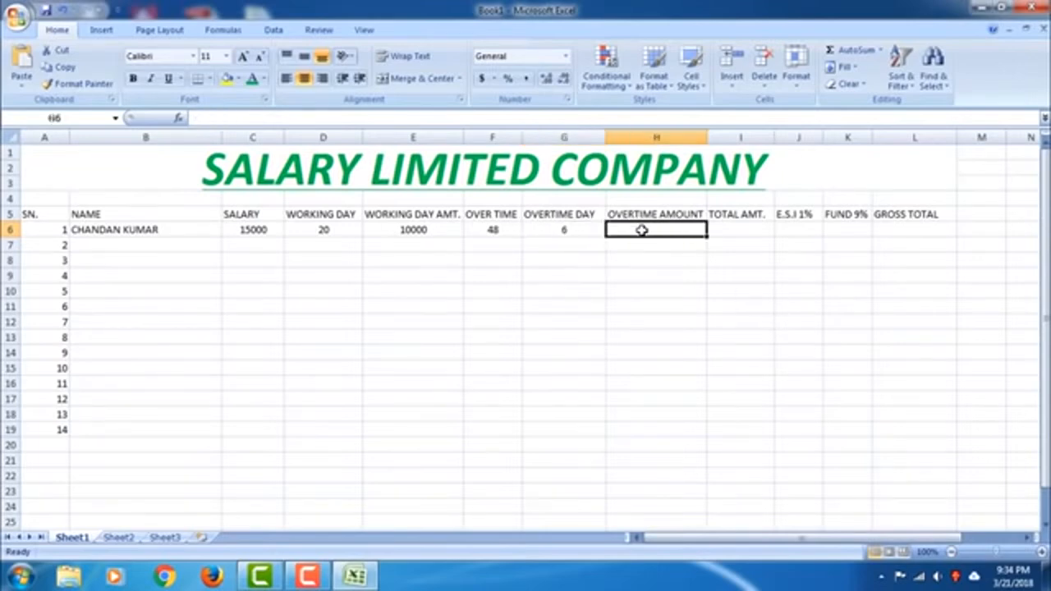
click(277, 120)
text(=)
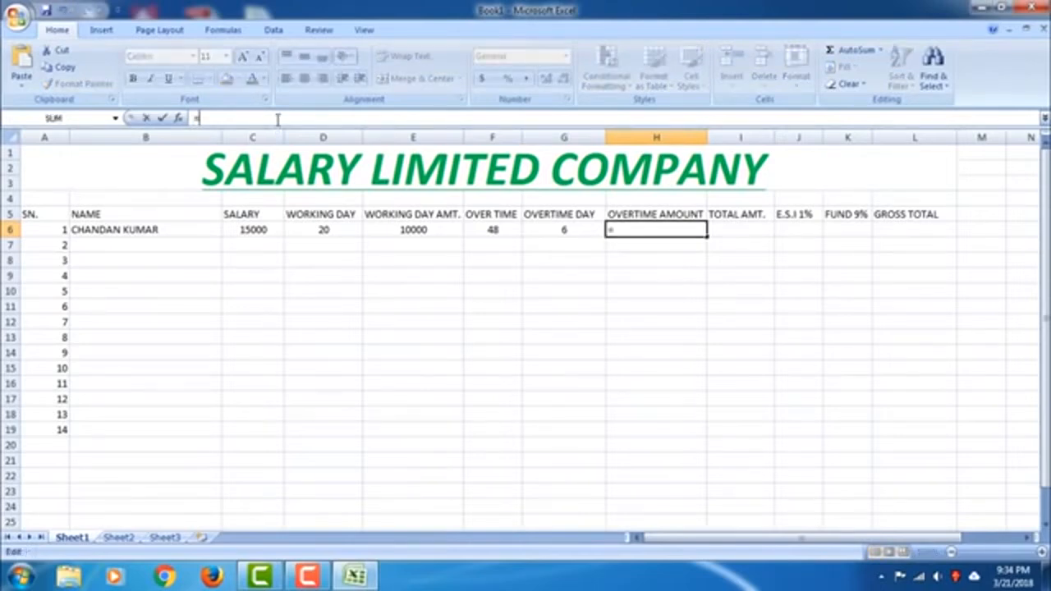
text(()
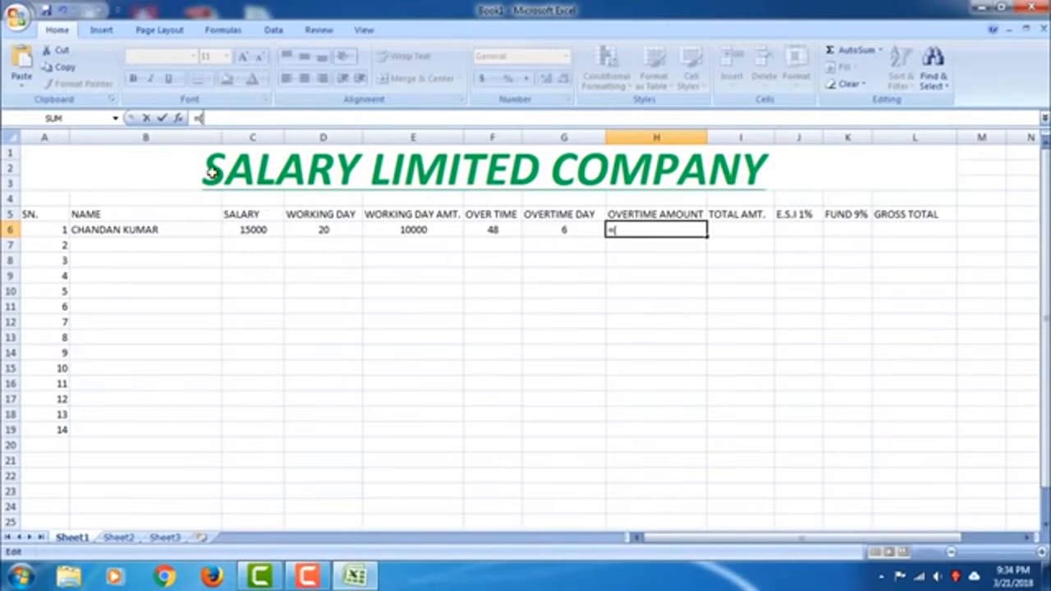
text(C)
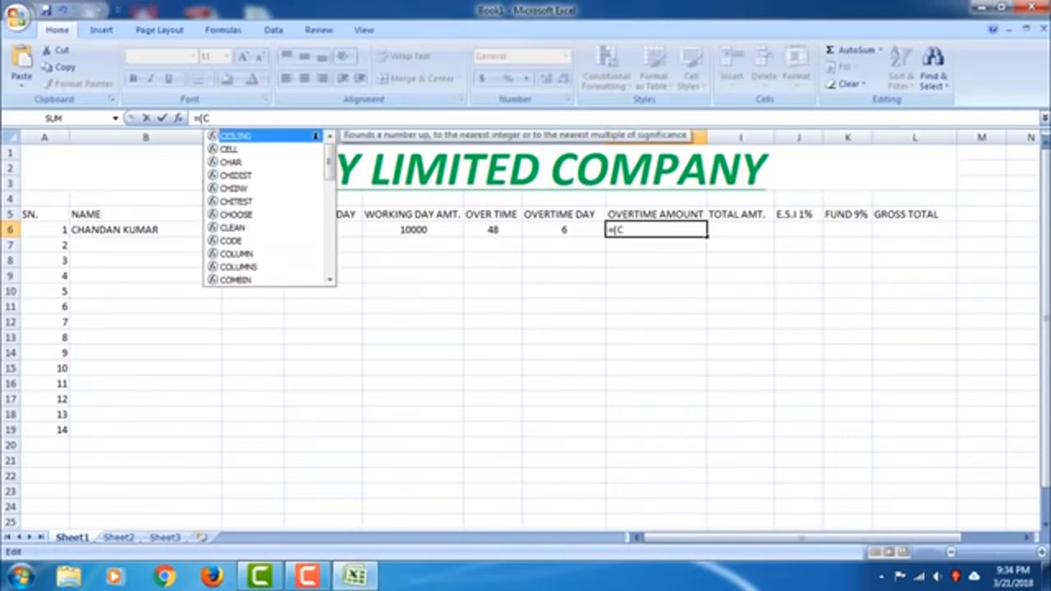
text(2)
key(BackSpace)
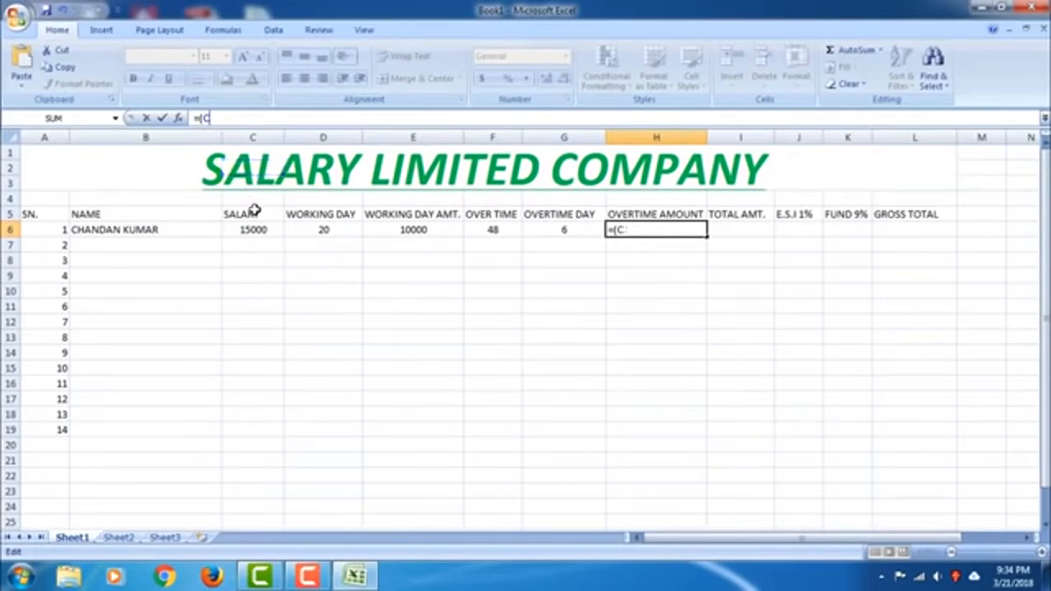
text(6*)
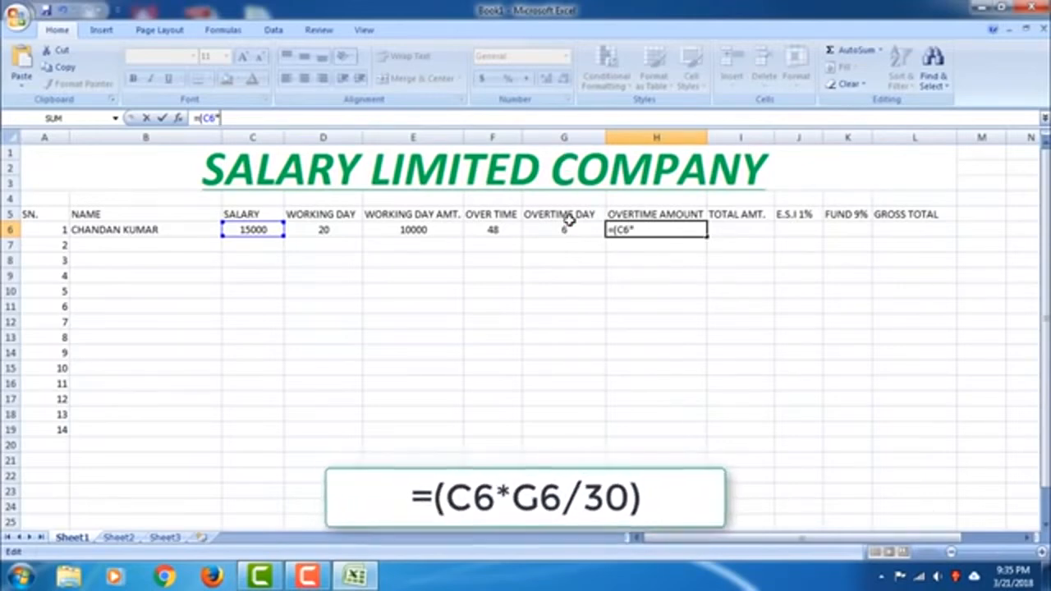
text(G2)
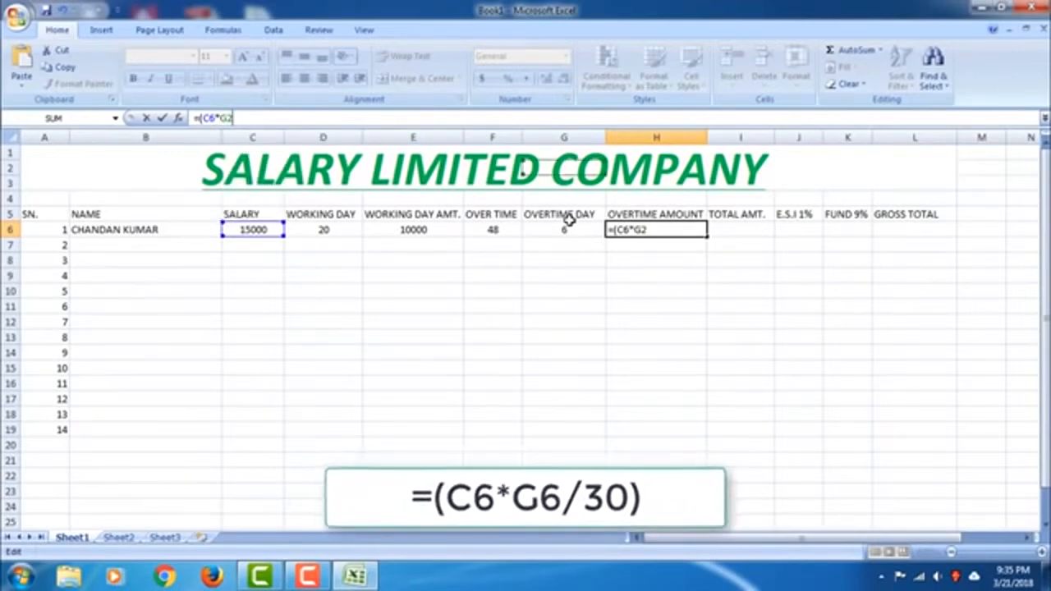
text(/30))
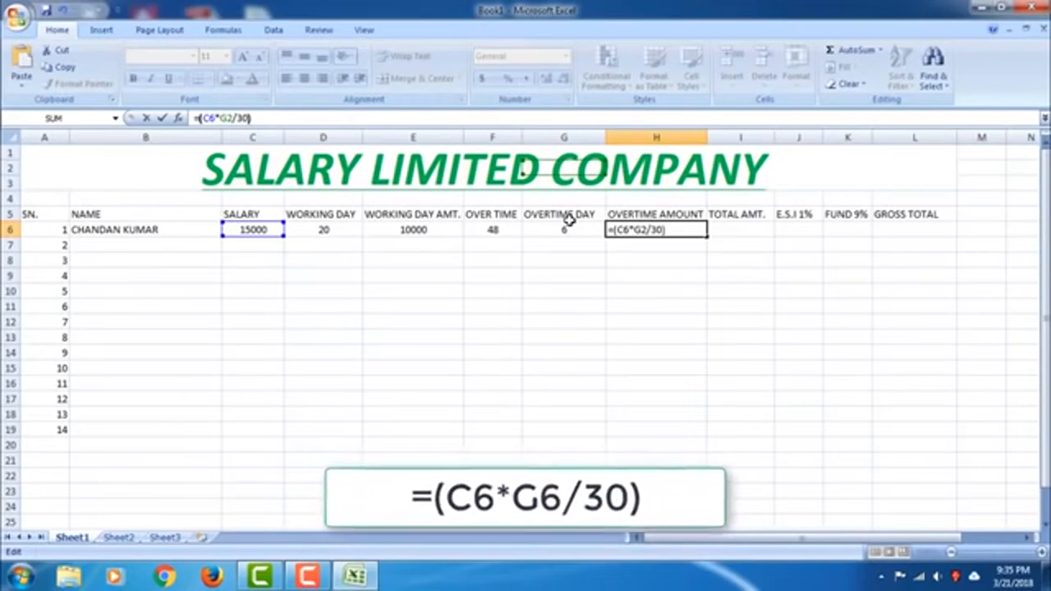
key(Return)
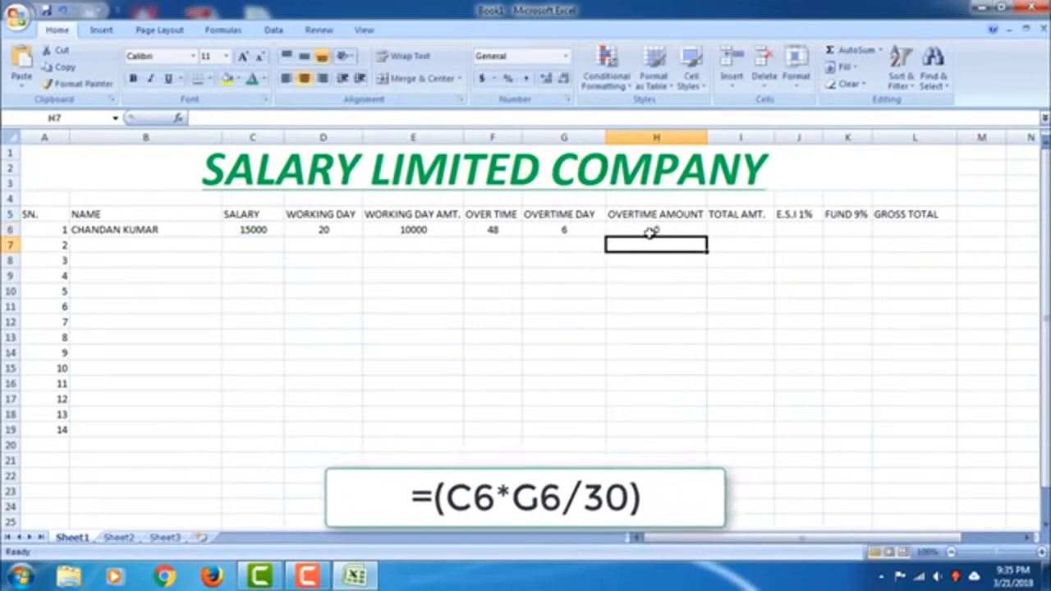
Step: Correct the overtime amount formula in H6 to =(C6*G6/30) by changing the G2 reference to G6
click(650, 233)
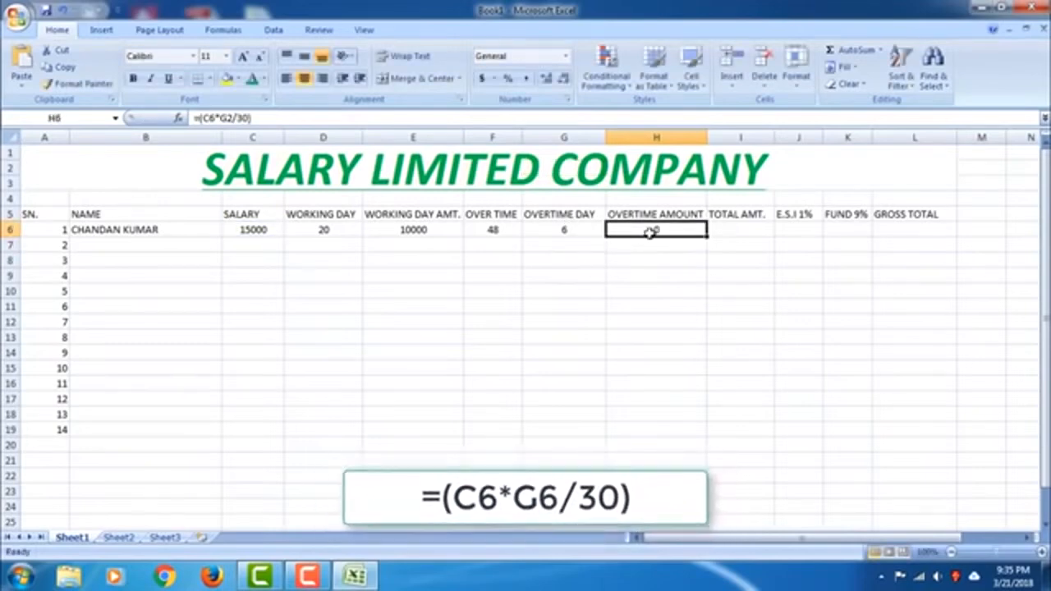
click(267, 120)
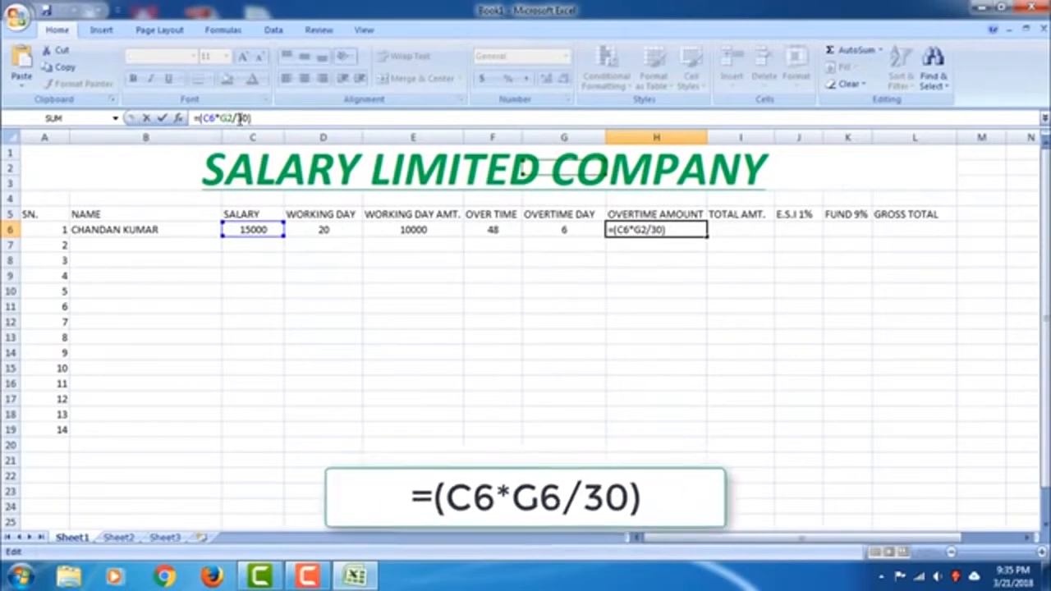
click(235, 118)
key(BackSpace)
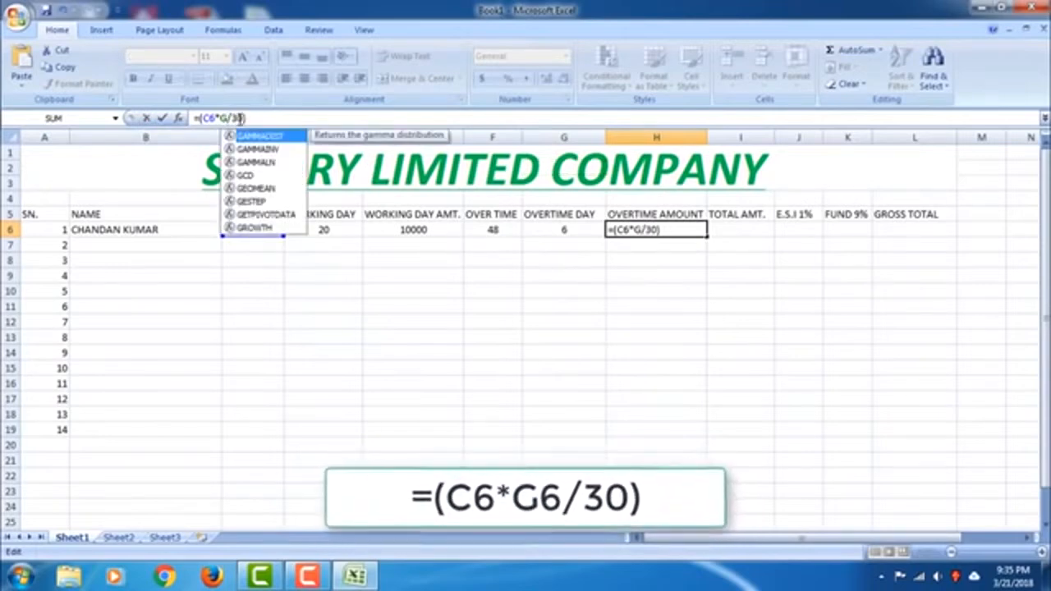
text(6)
key(Return)
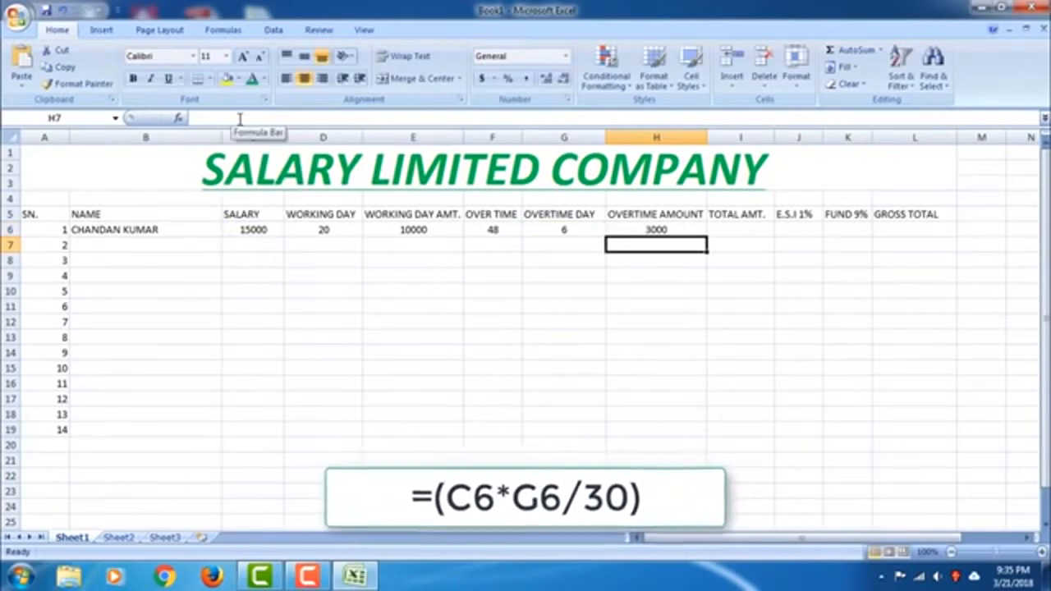
click(644, 228)
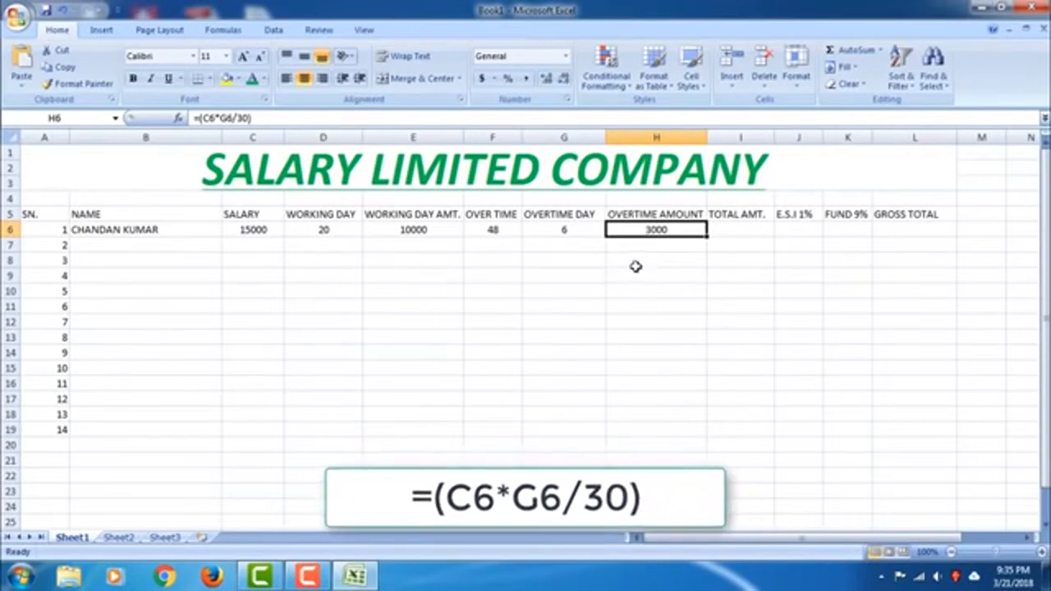
Step: Enter the formula =(E6+H6) in I6 to calculate the first employee's total amount
click(745, 230)
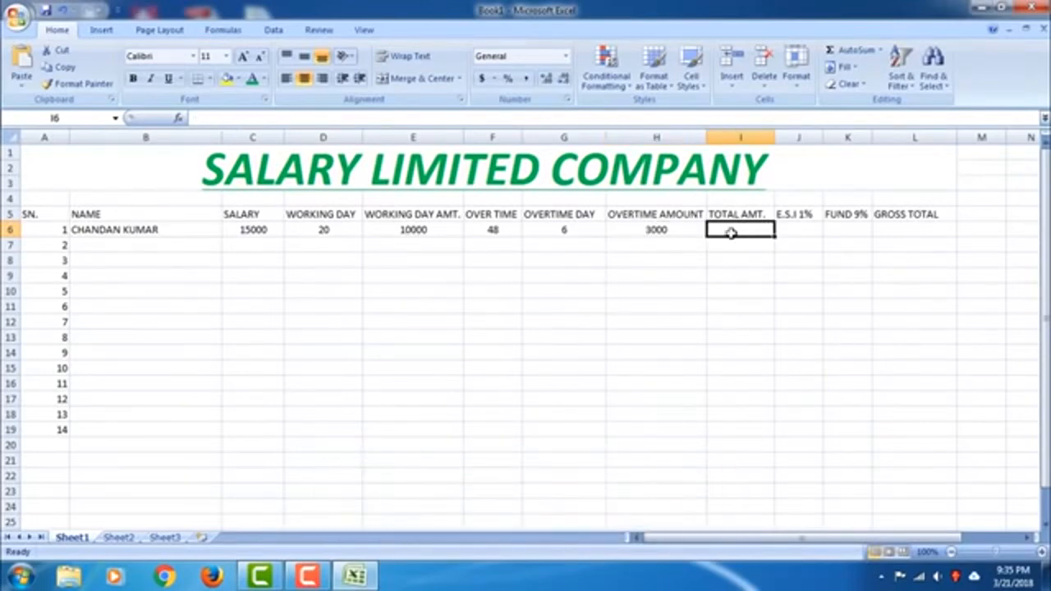
click(451, 120)
click(450, 120)
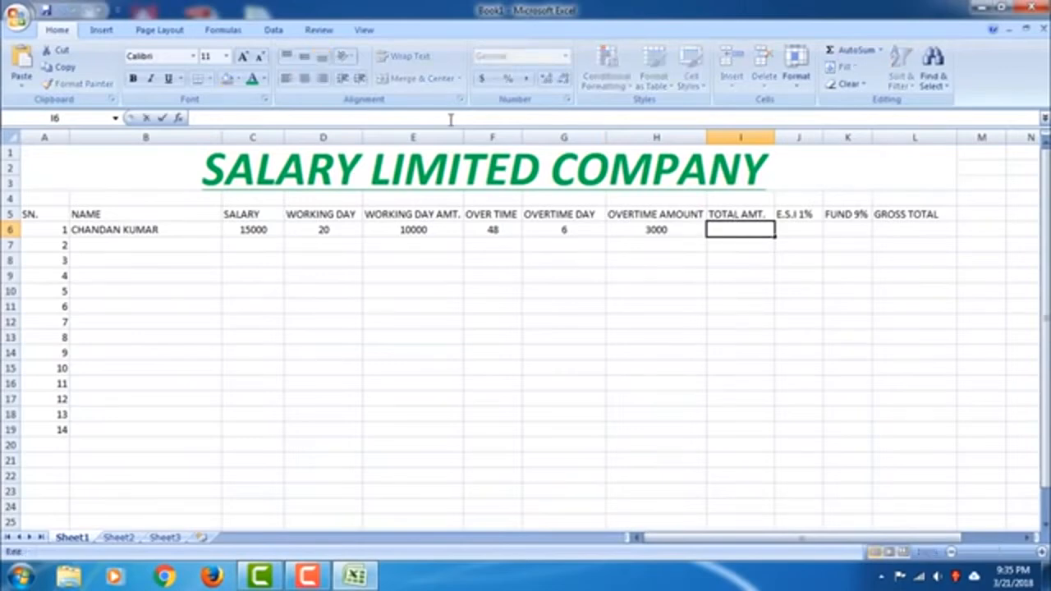
text(=()
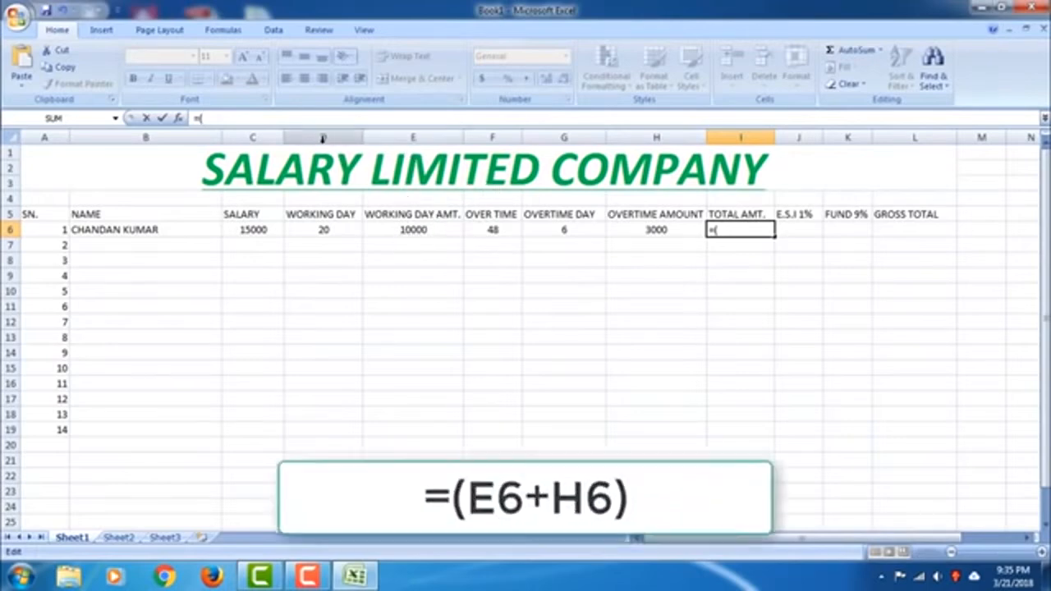
text(E6)
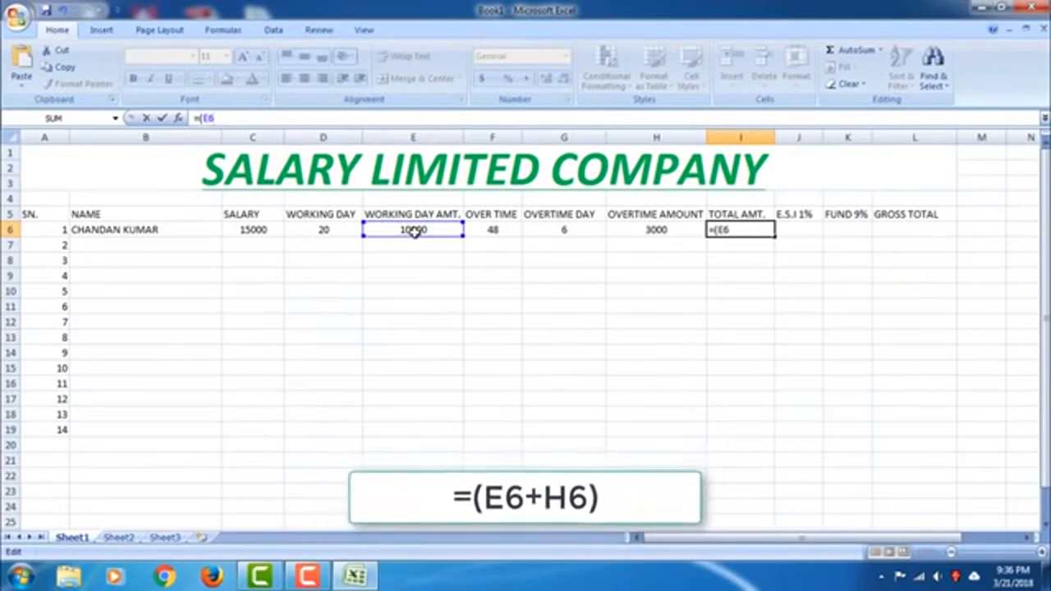
text(+)
text(H6)
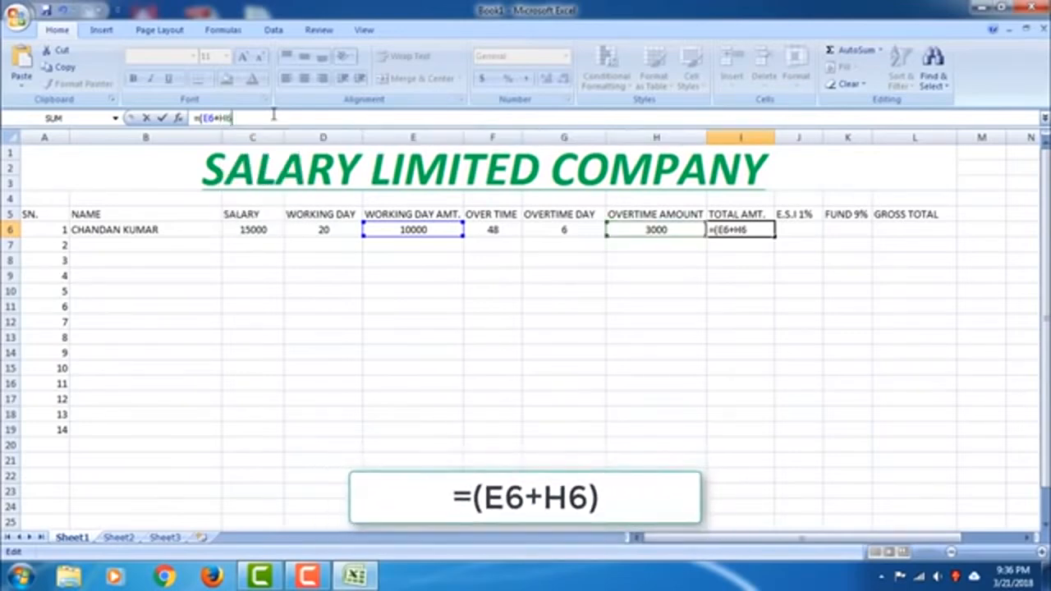
text())
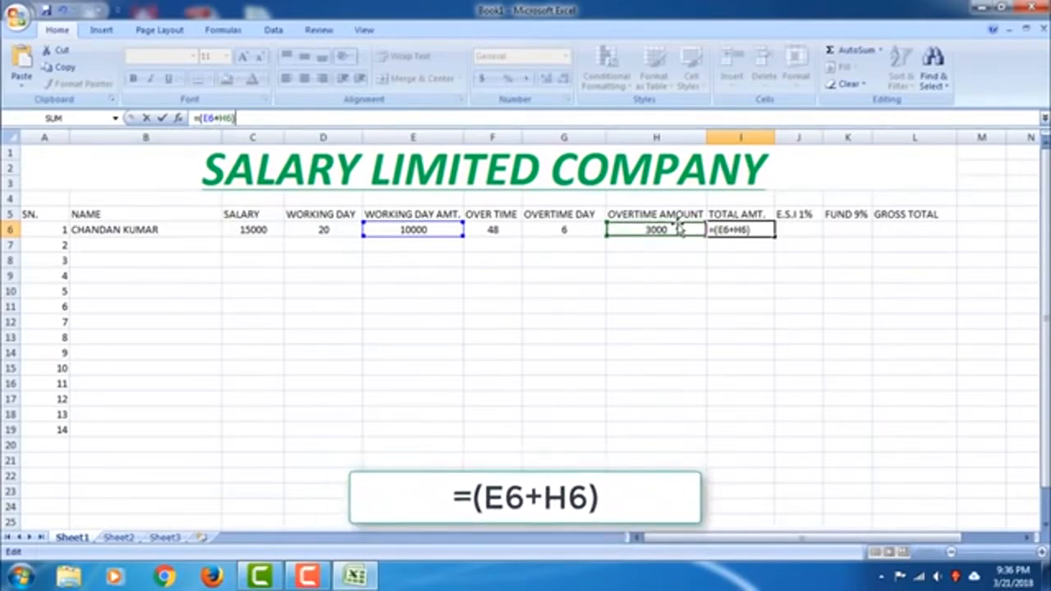
key(Return)
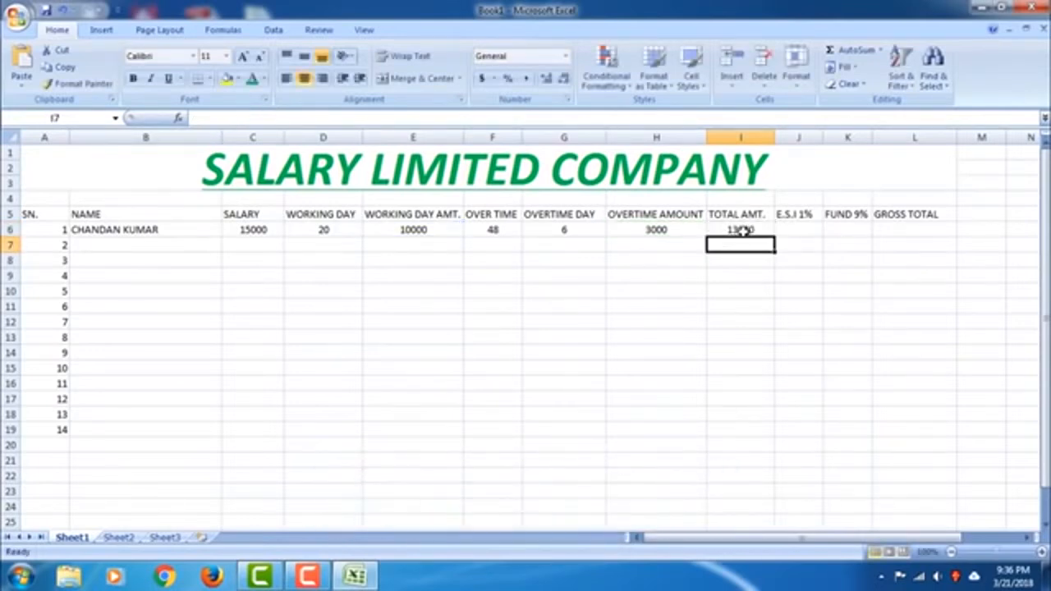
Step: Enter the formula =(E6*1%) in J6 for the first employee's E.S.I deduction
click(796, 230)
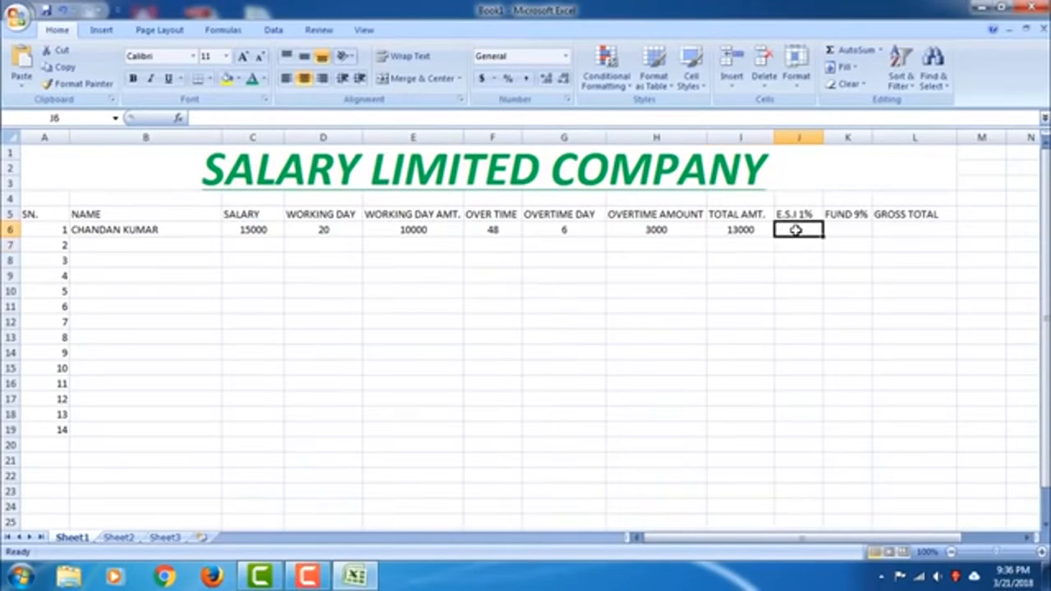
click(555, 116)
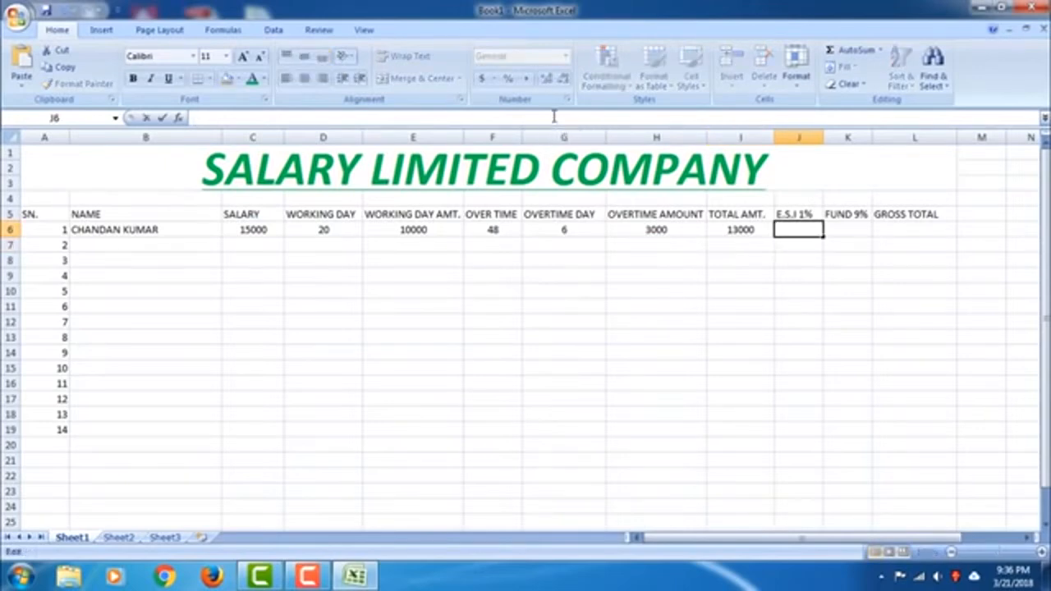
text(=)
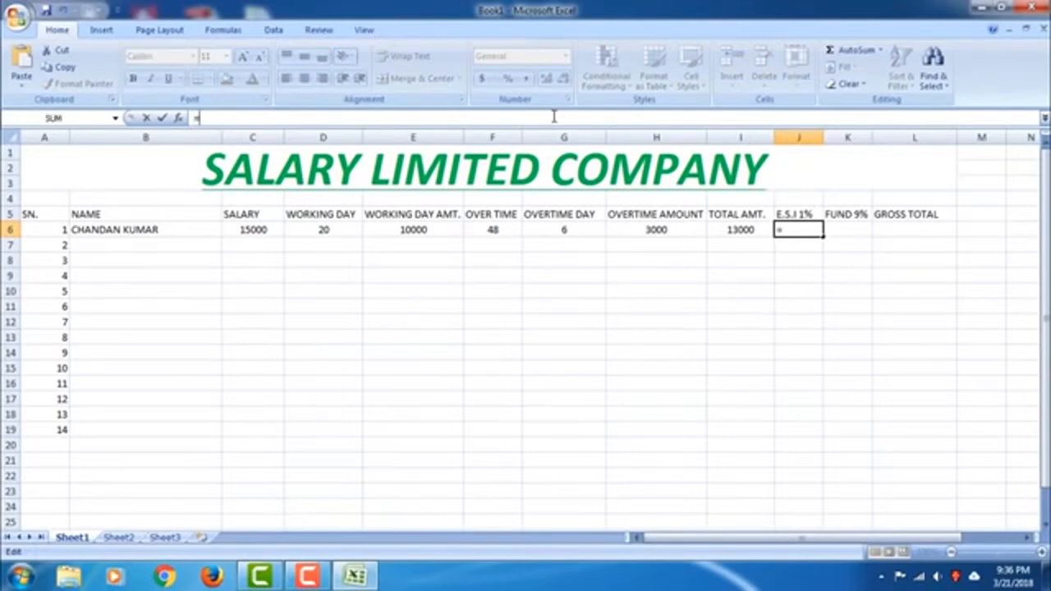
text(()
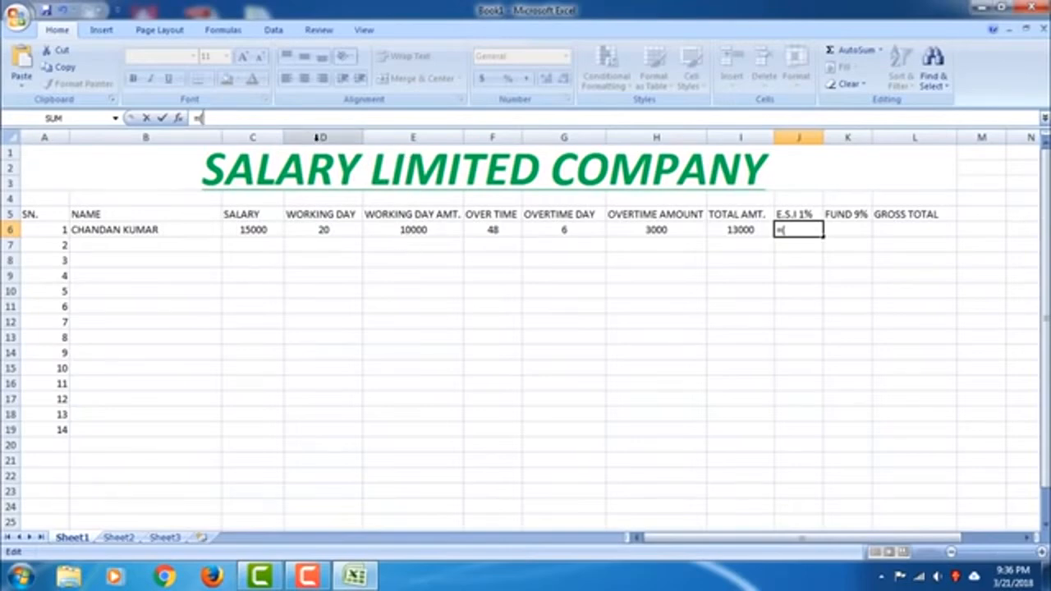
click(416, 231)
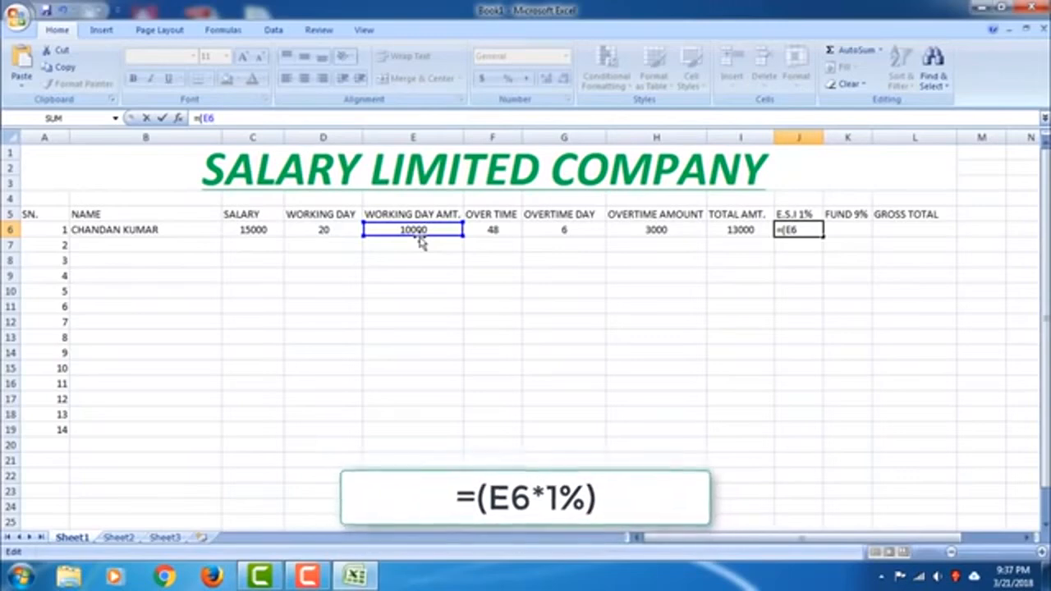
text(*)
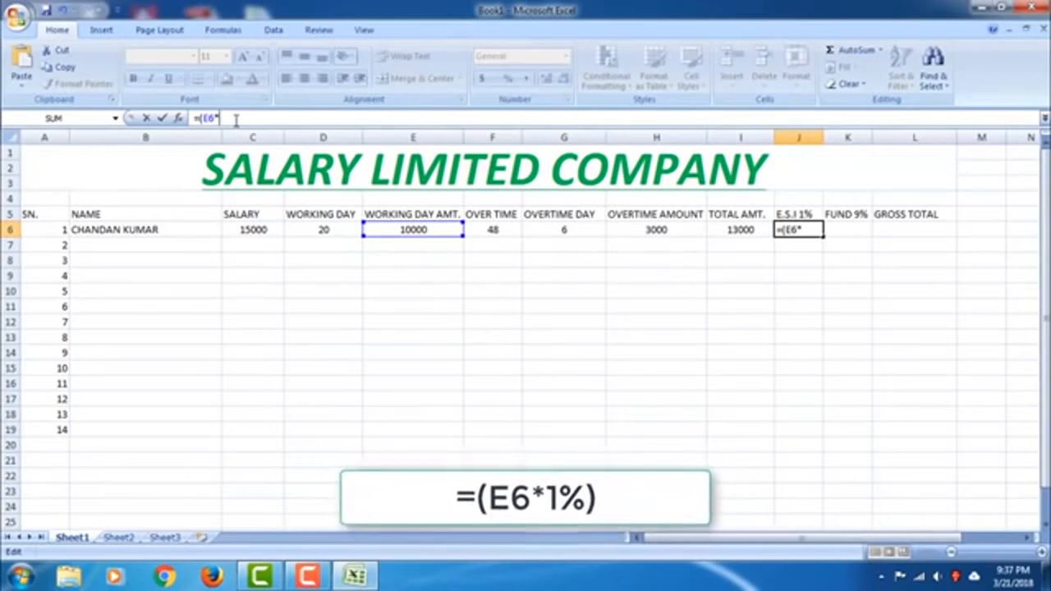
text(1%)
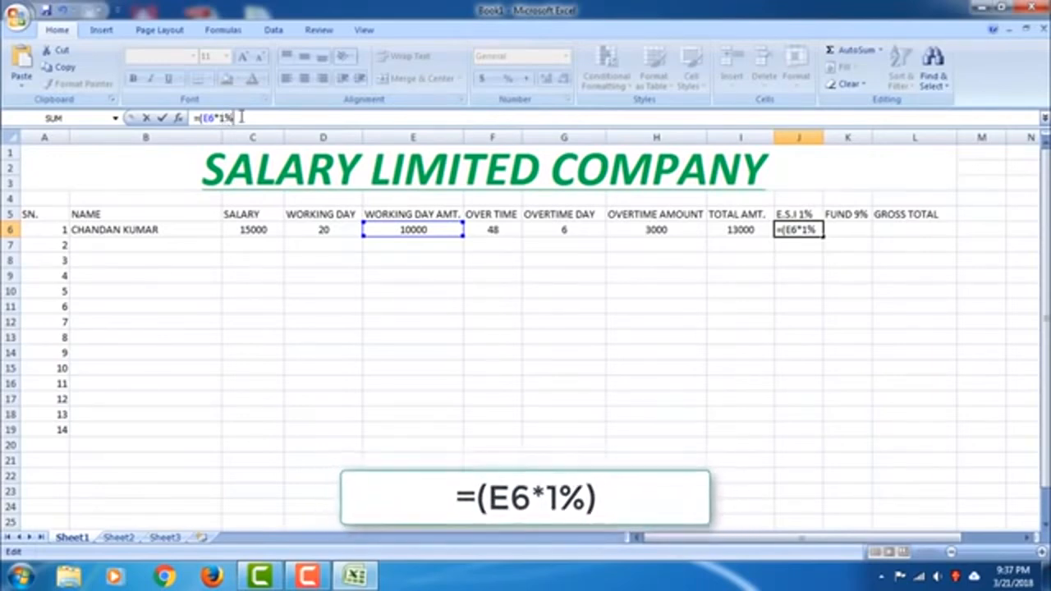
text())
key(Return)
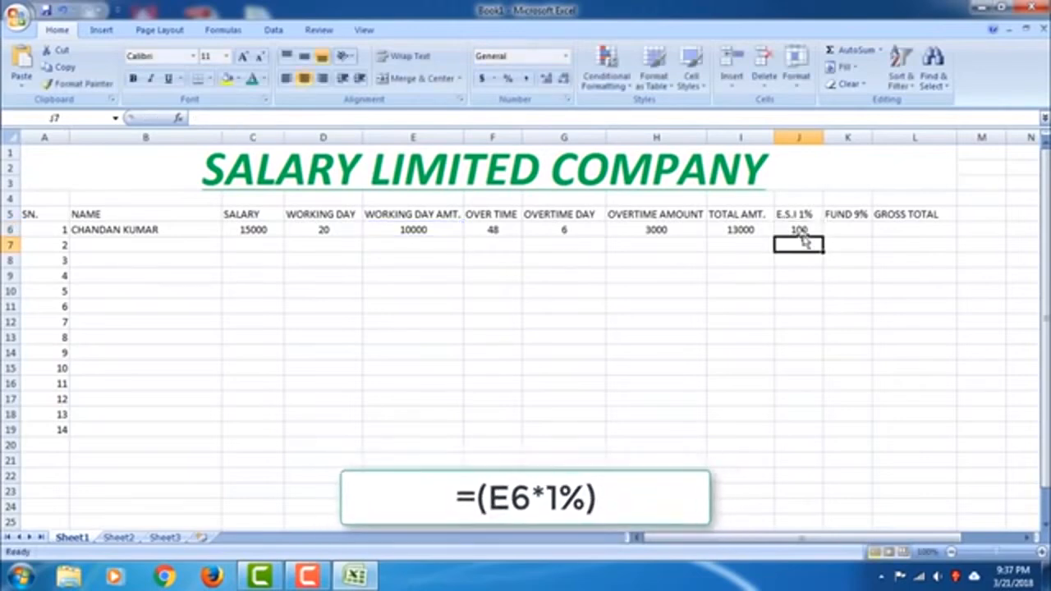
click(799, 230)
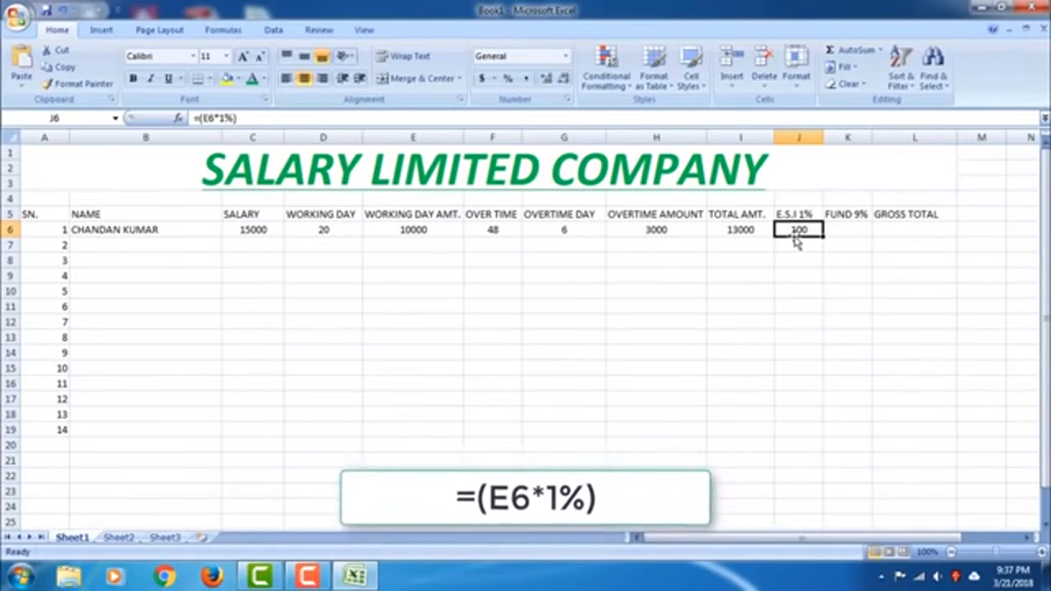
Step: Enter the formula =(E6*9%) in K6 for the first employee's fund deduction
click(855, 231)
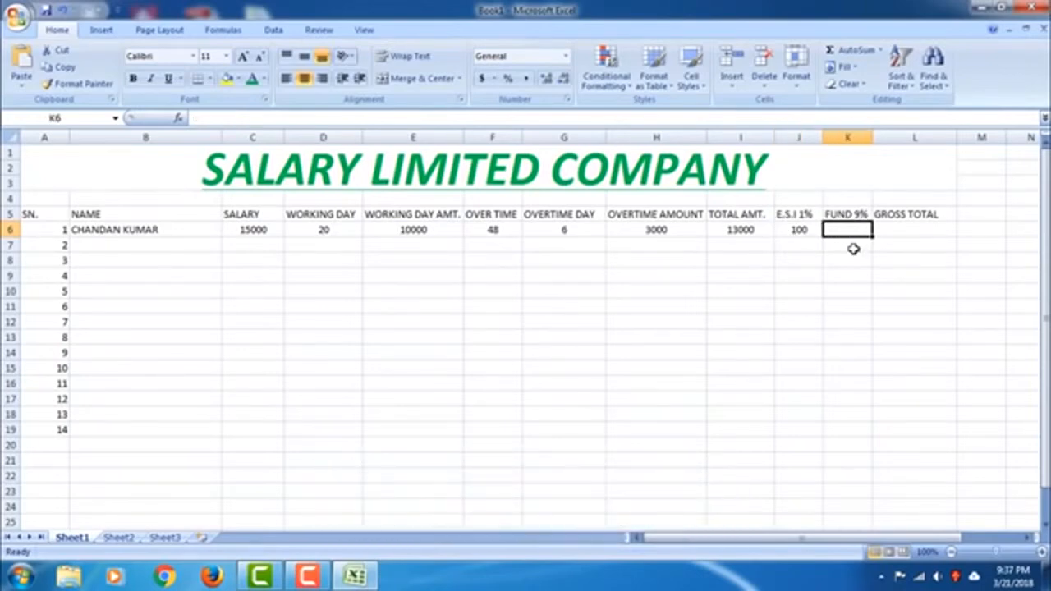
click(795, 229)
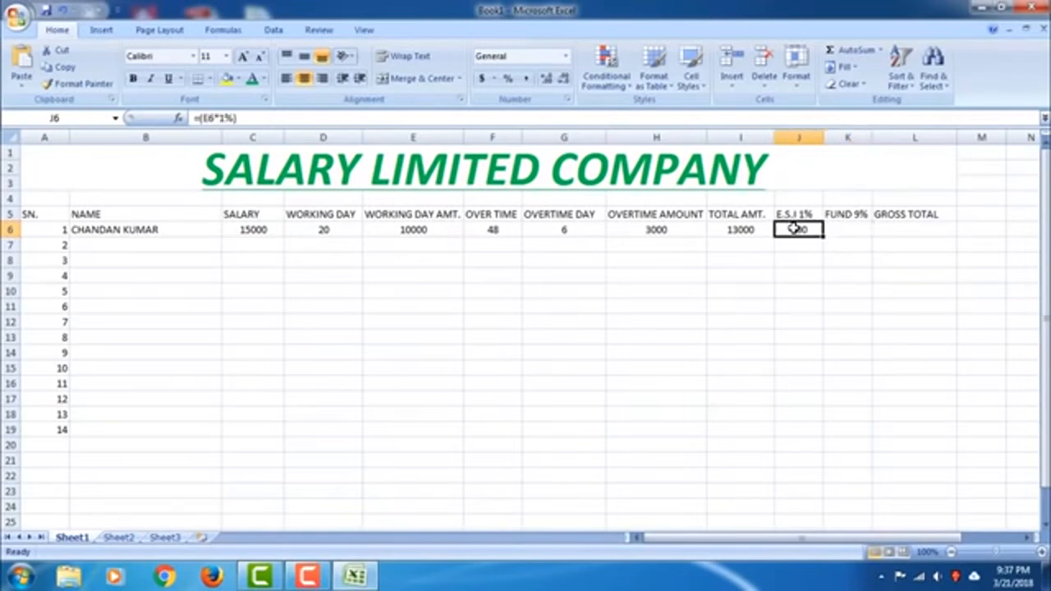
click(842, 231)
click(475, 117)
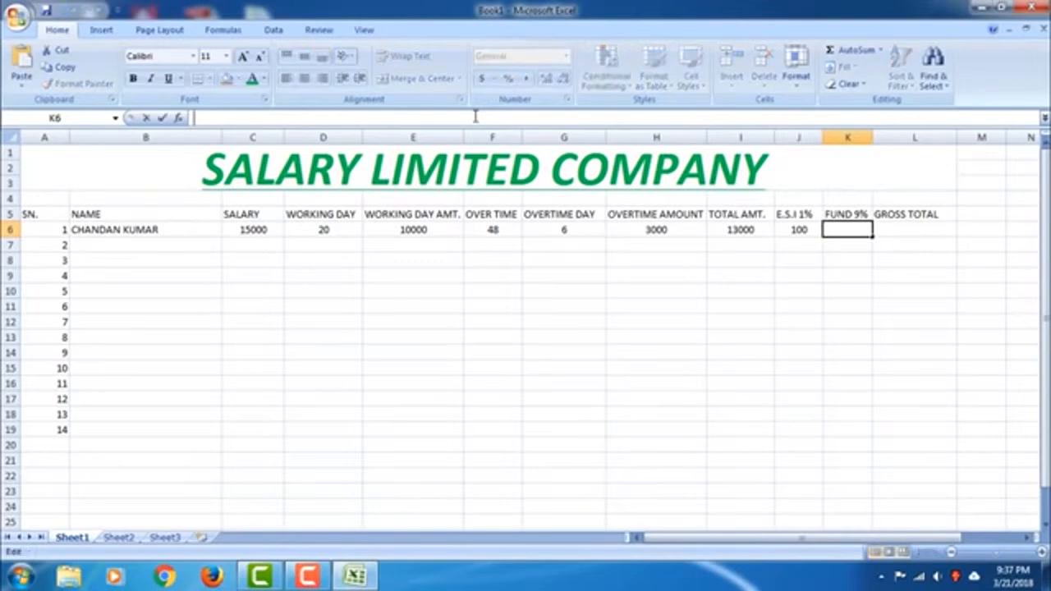
text(=)
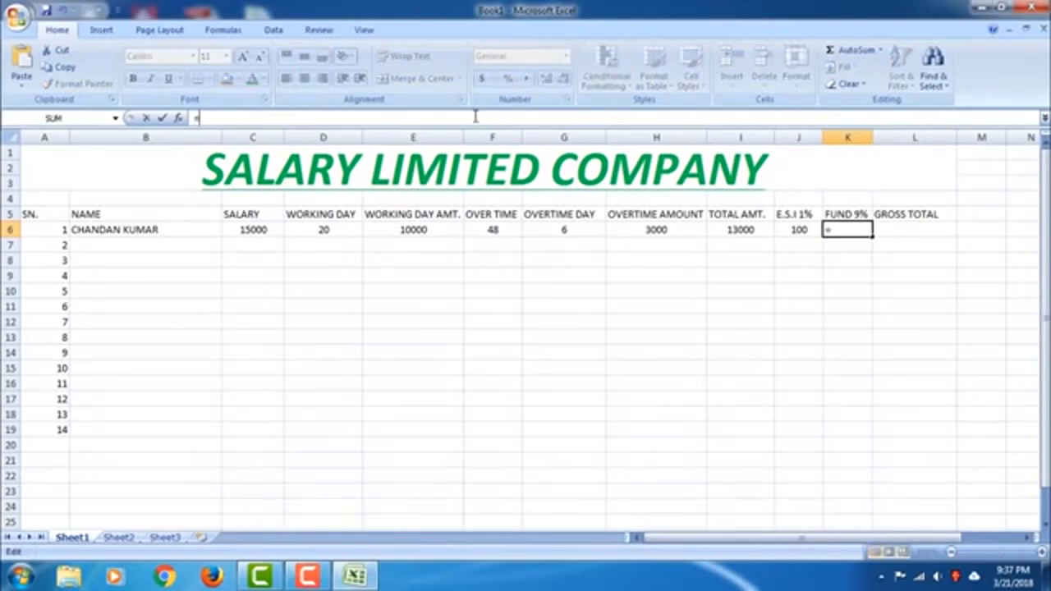
text((E6*)
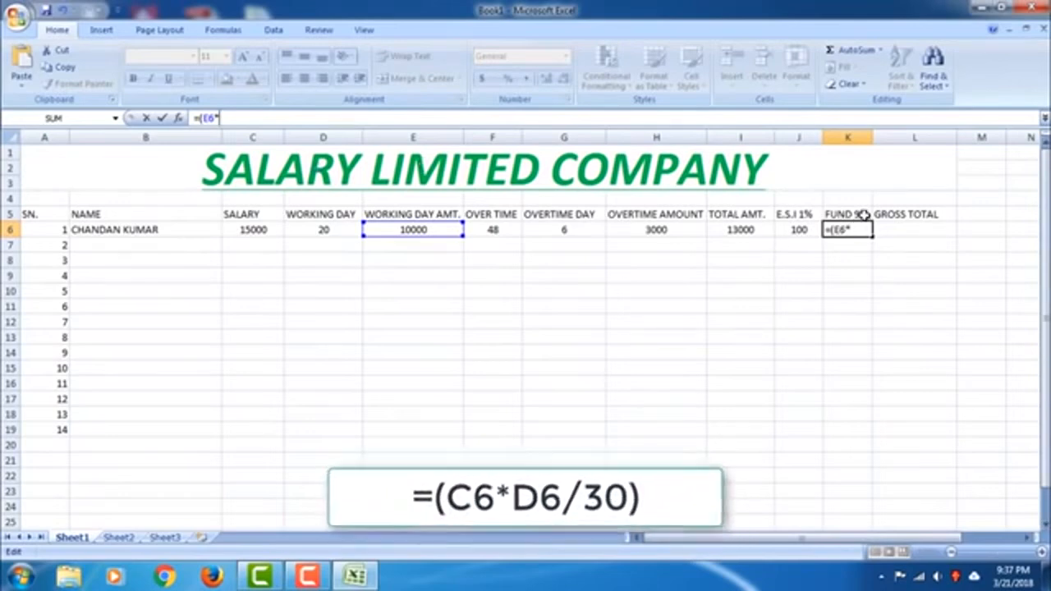
text(9)
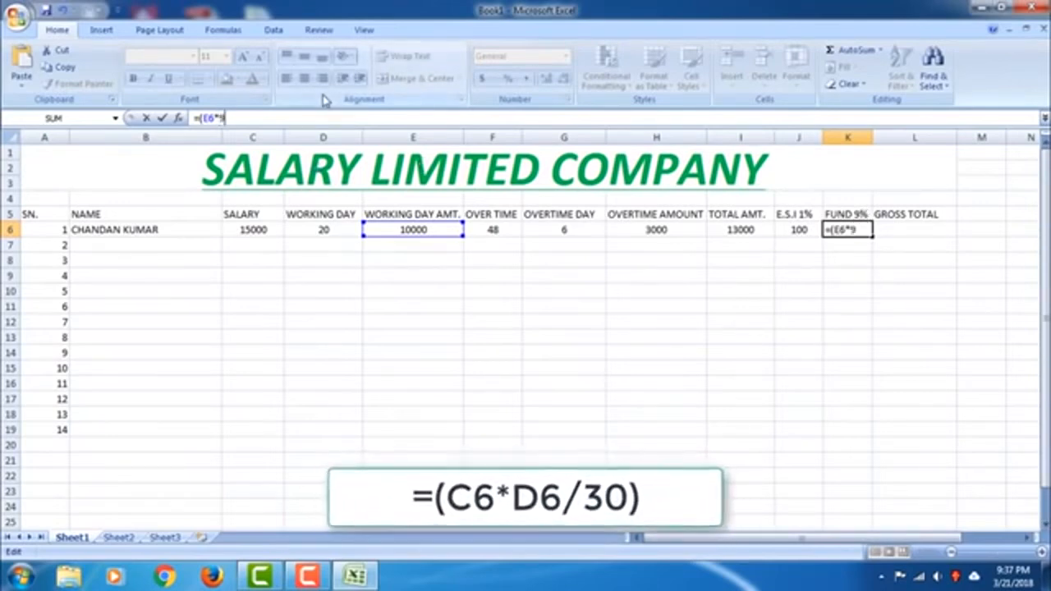
text(%))
key(Return)
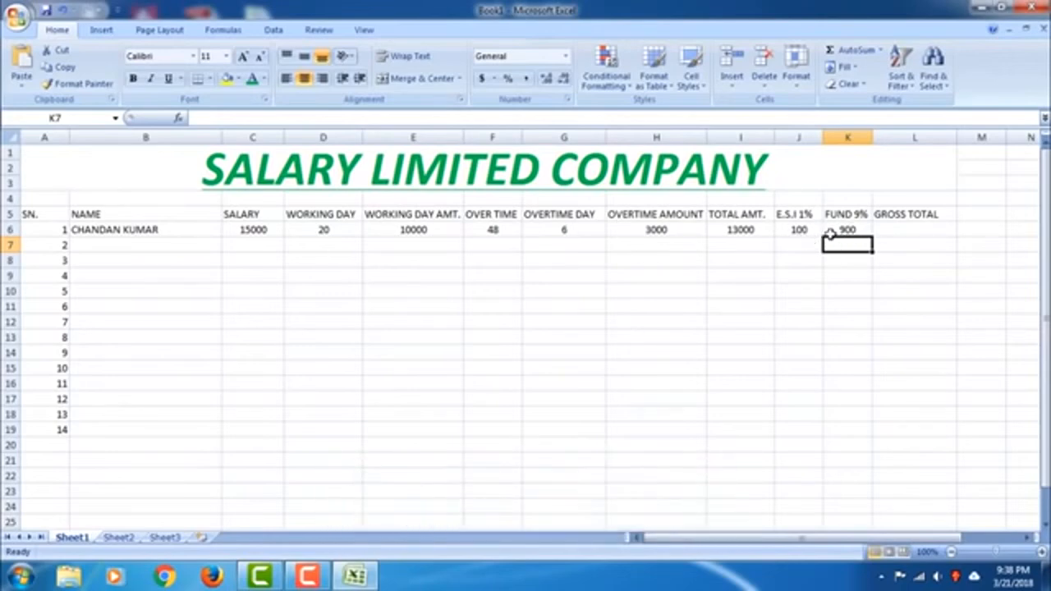
Step: Enter the formula =(I6-J6-K6) in L6 to calculate the first employee's gross total after deductions
click(894, 229)
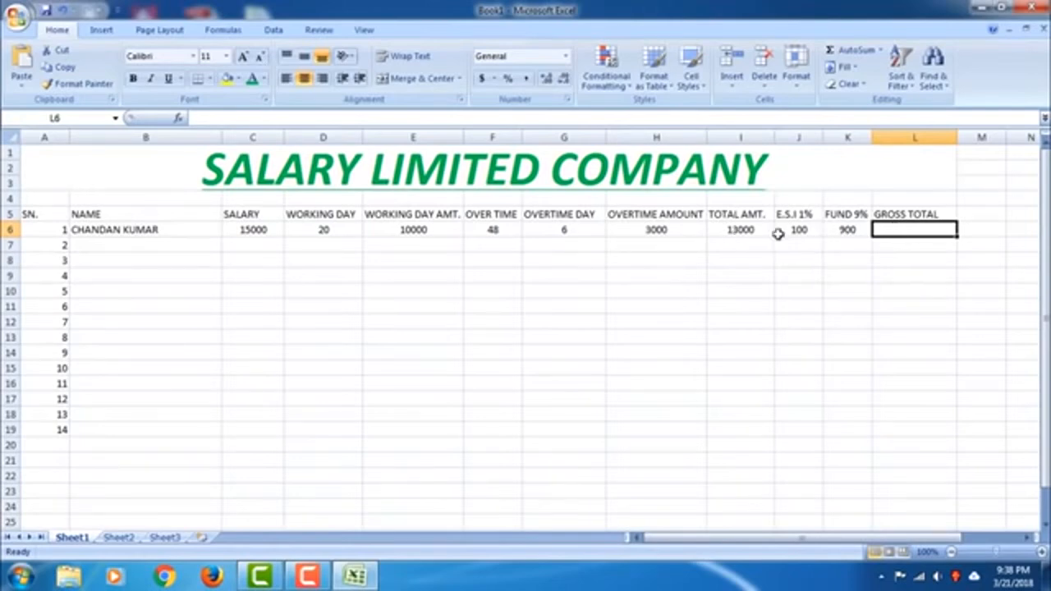
click(337, 117)
text(=)
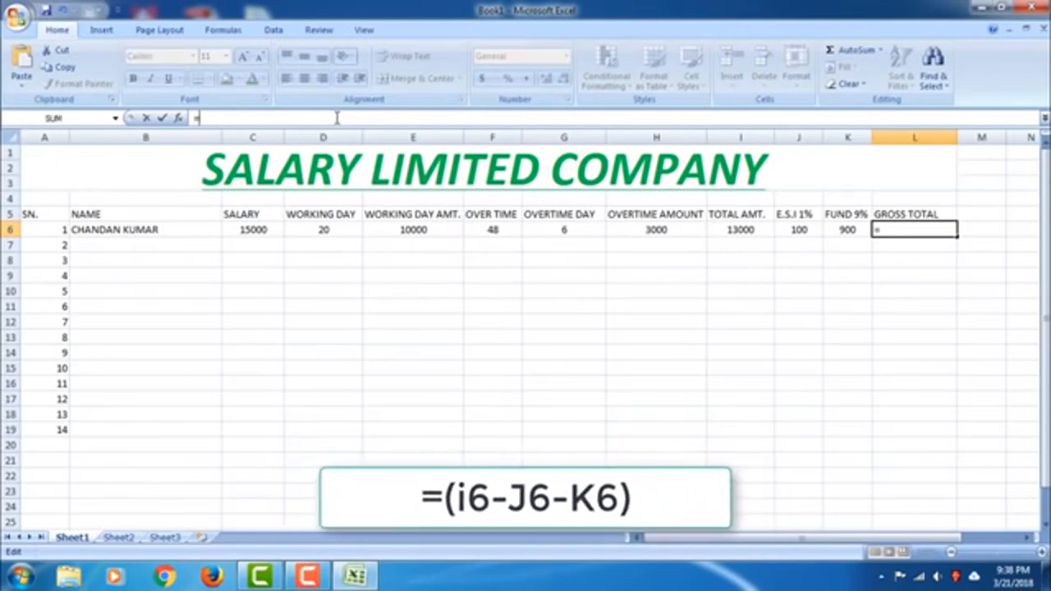
text(()
text(i6)
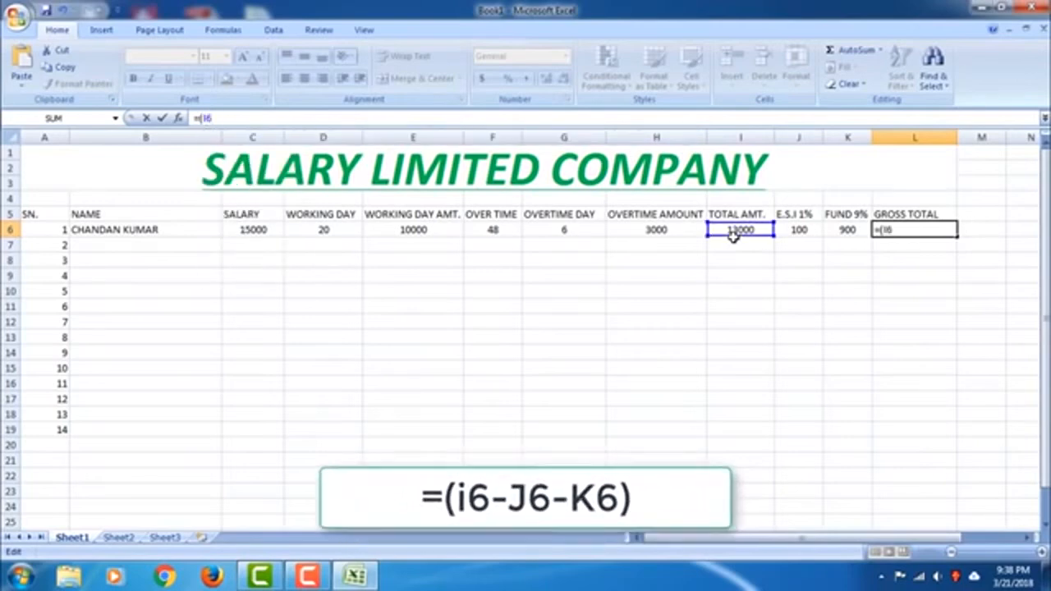
text(-)
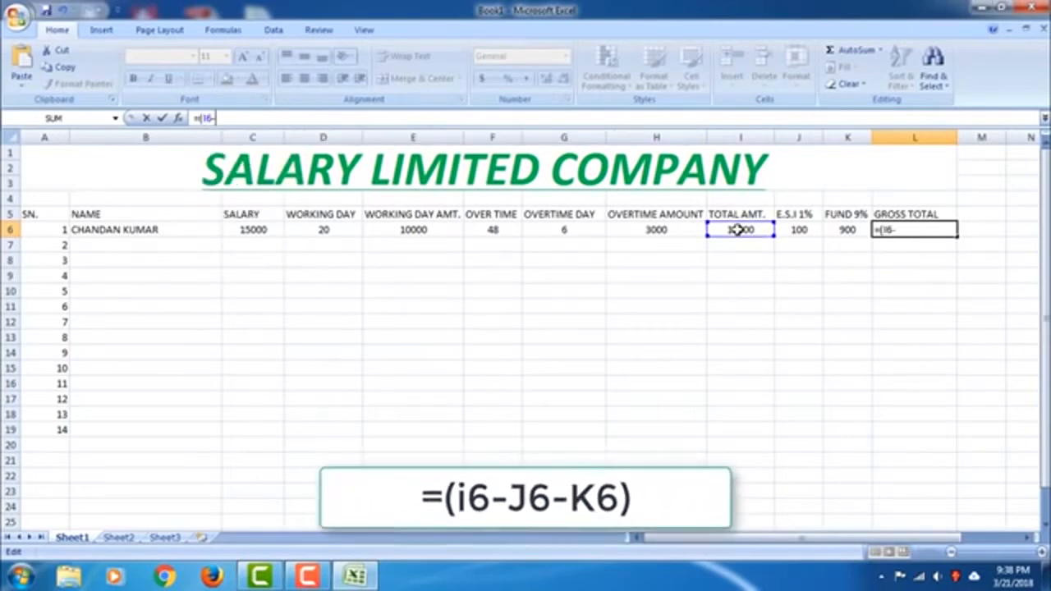
text(J6)
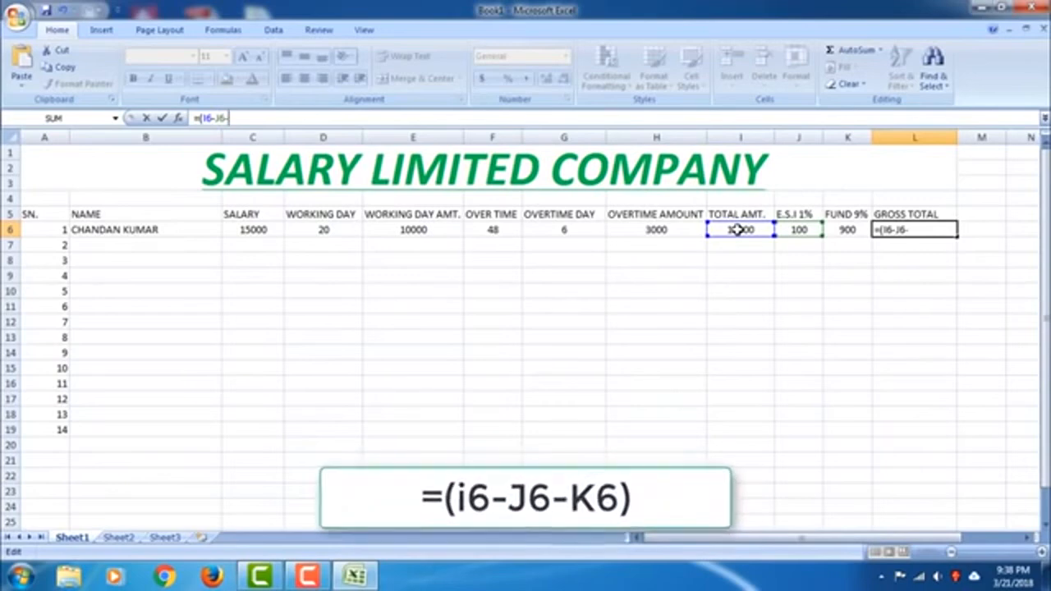
text(-K)
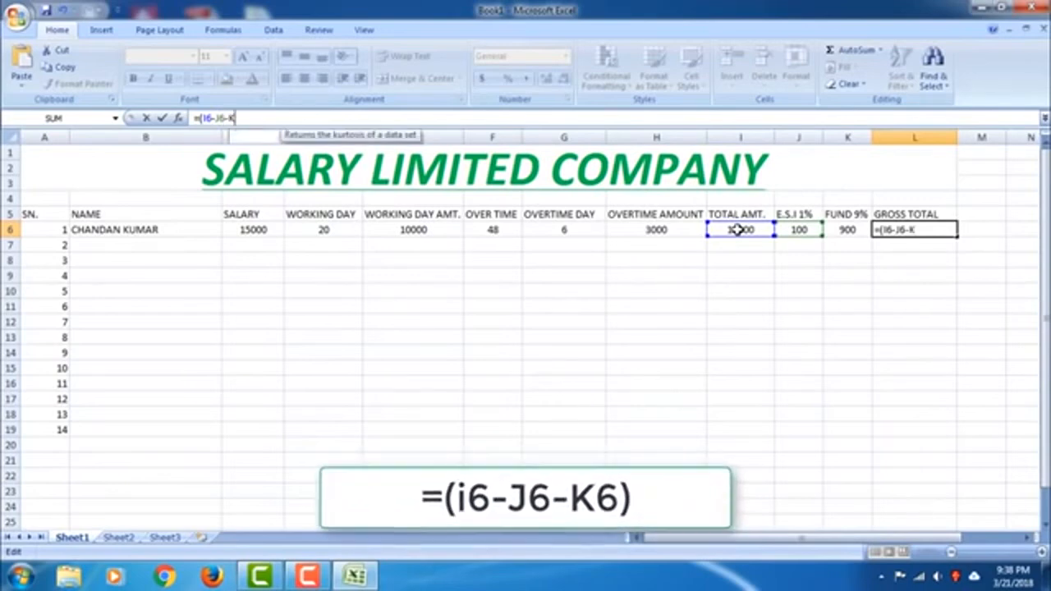
text(6))
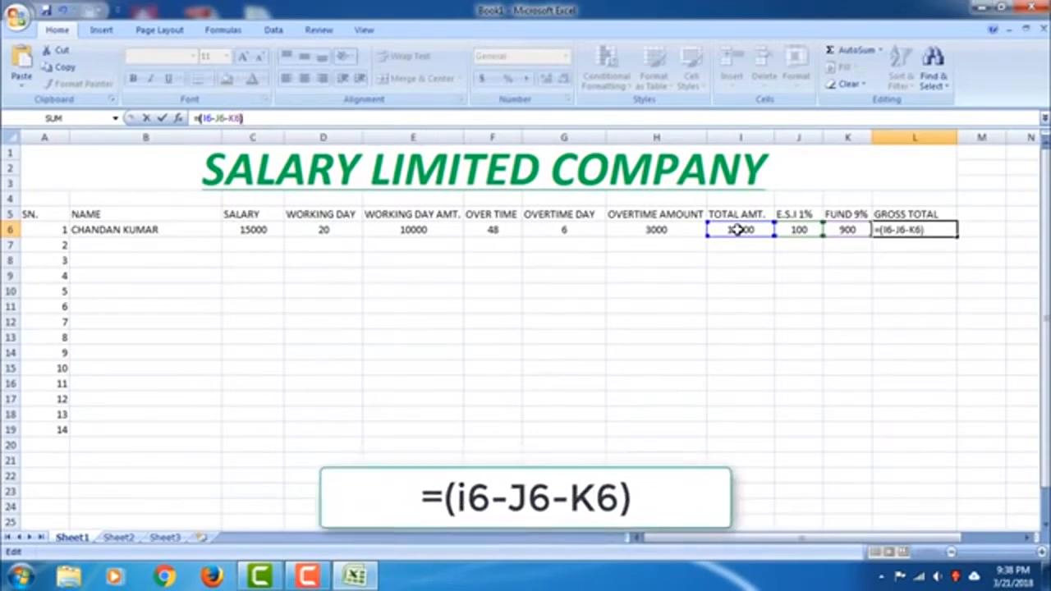
key(Return)
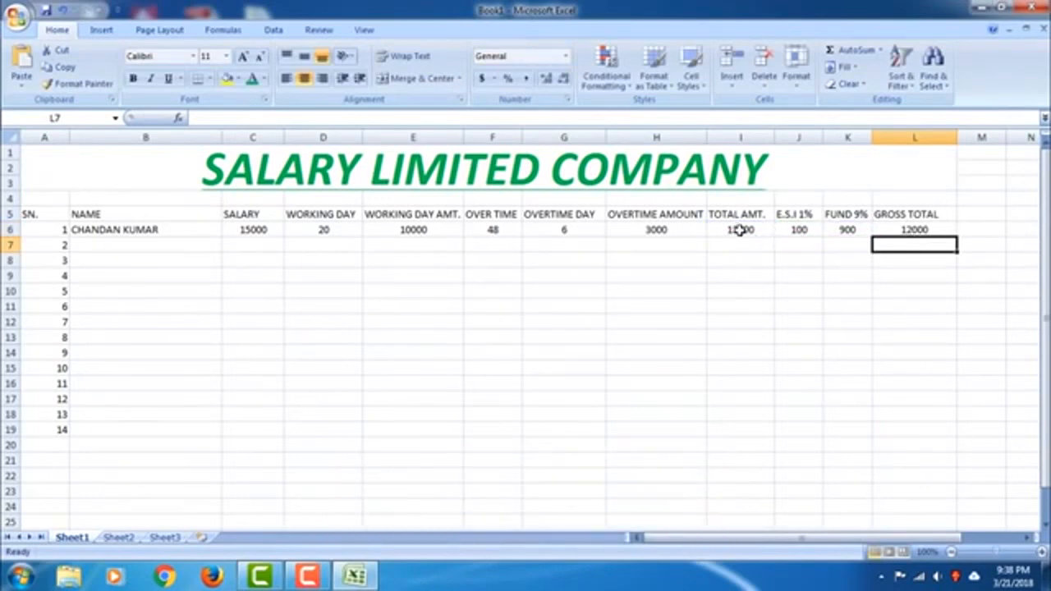
click(900, 228)
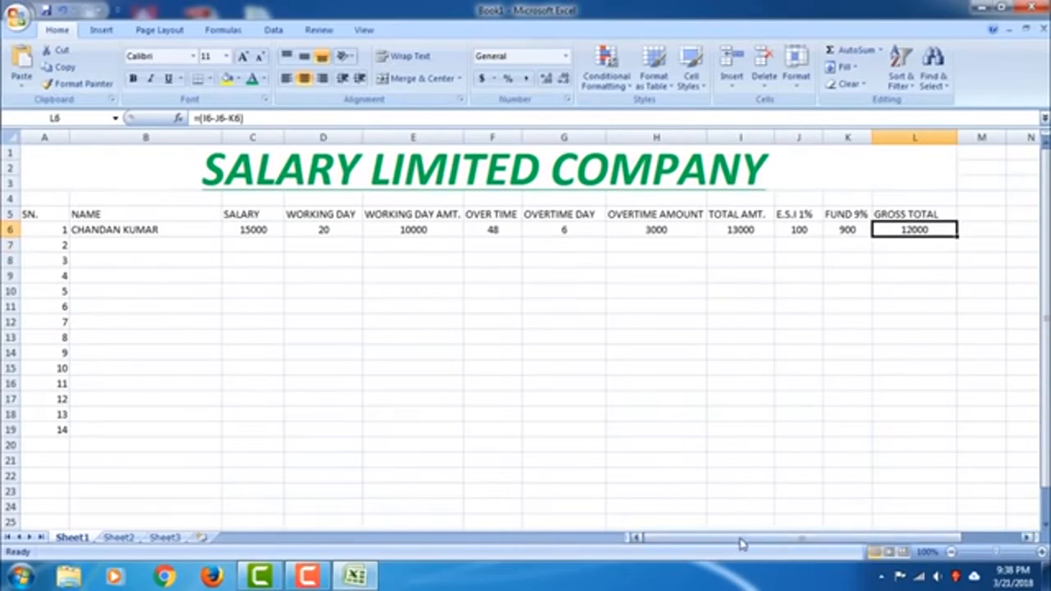
Step: Try an ADVANCE heading in M5 after GROSS TOTAL with a widened column M, and clear the heading again
drag(739, 542, 809, 543)
click(779, 215)
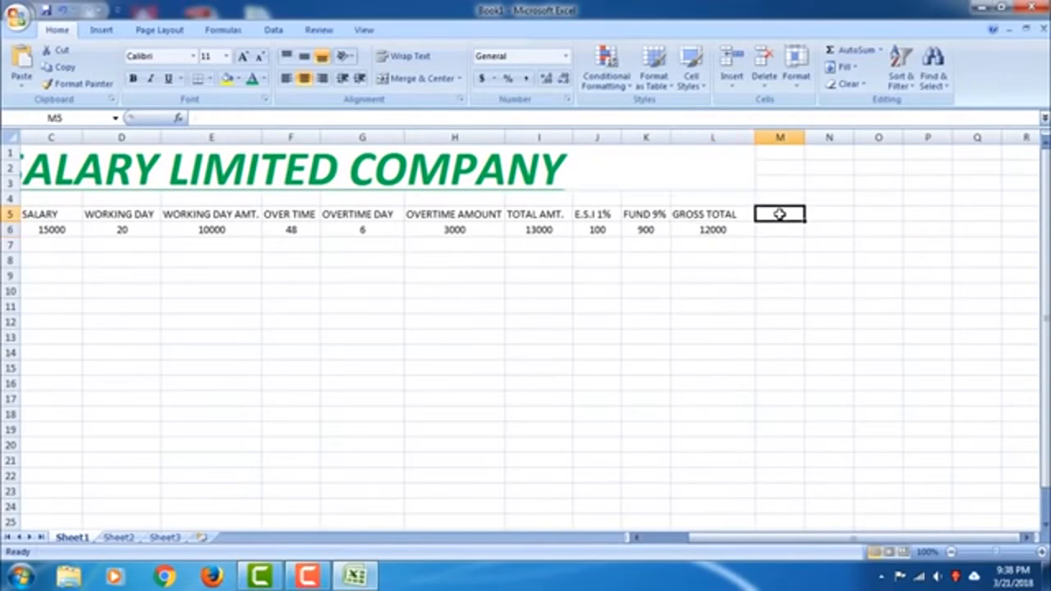
text(aDVANCE)
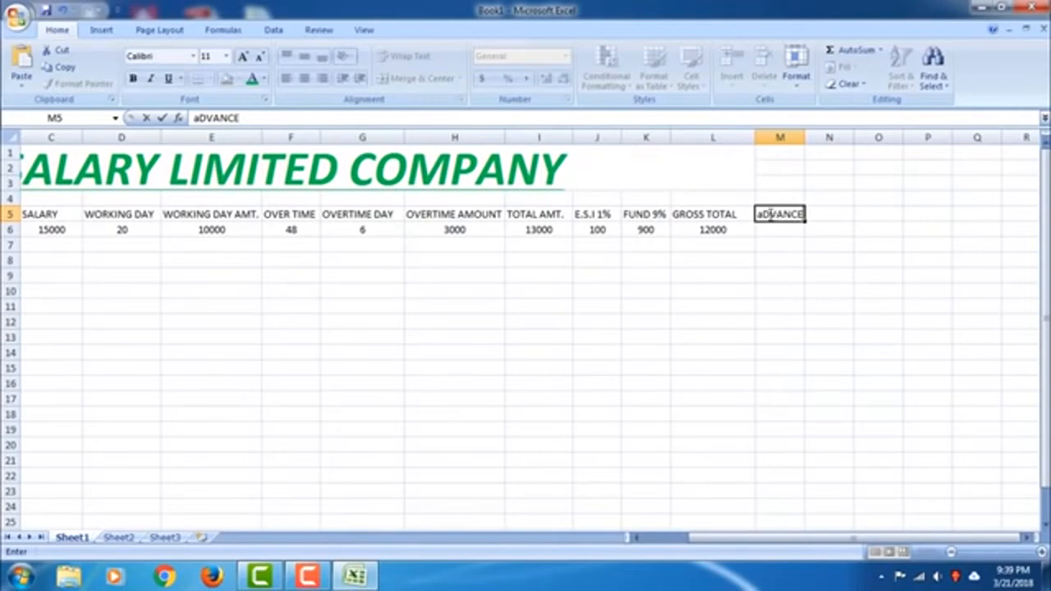
key(BackSpace)
text(A)
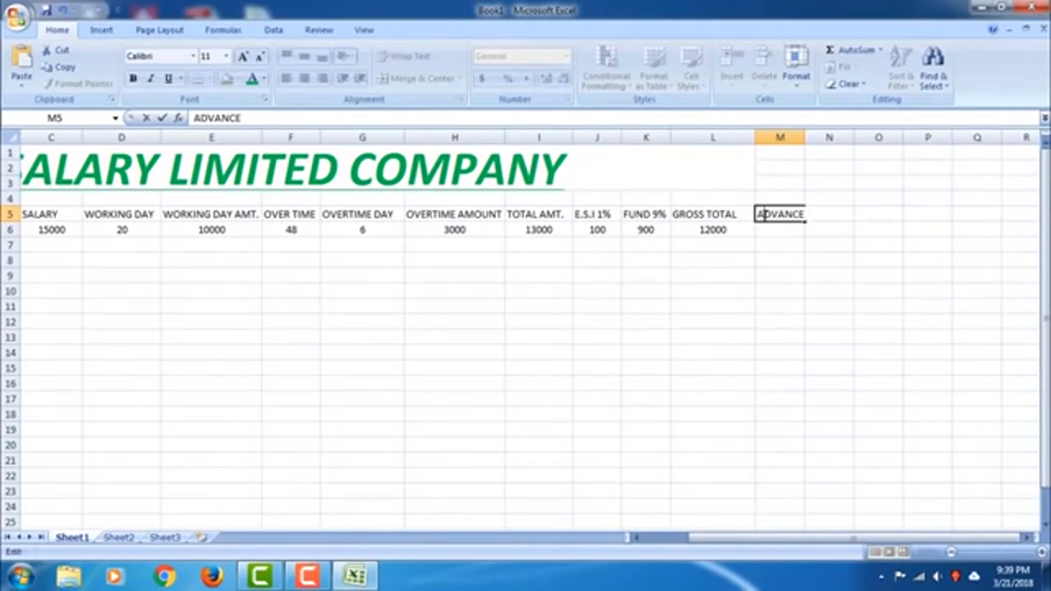
click(803, 153)
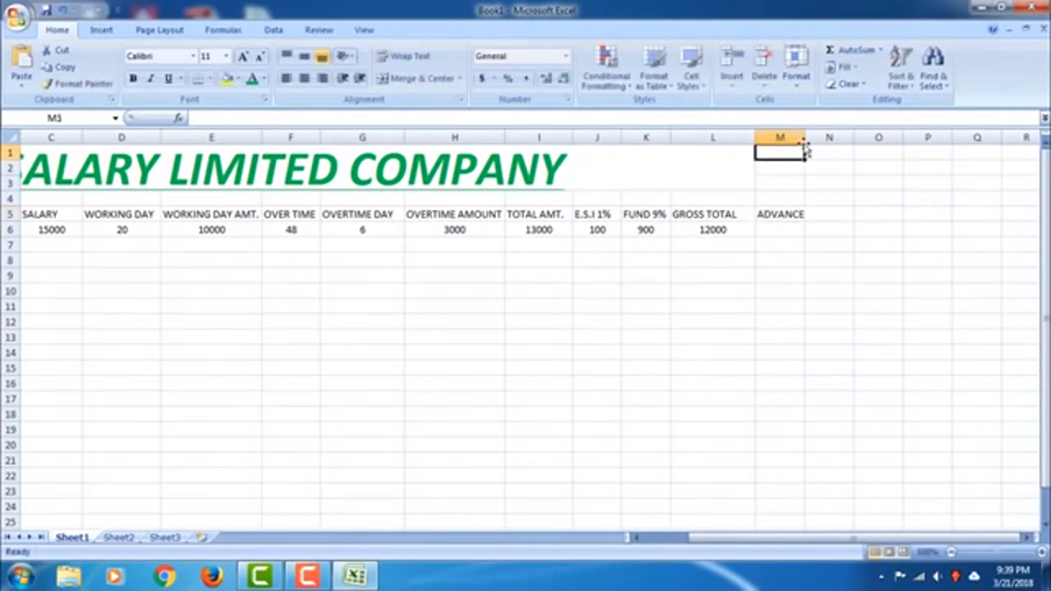
drag(804, 141, 837, 148)
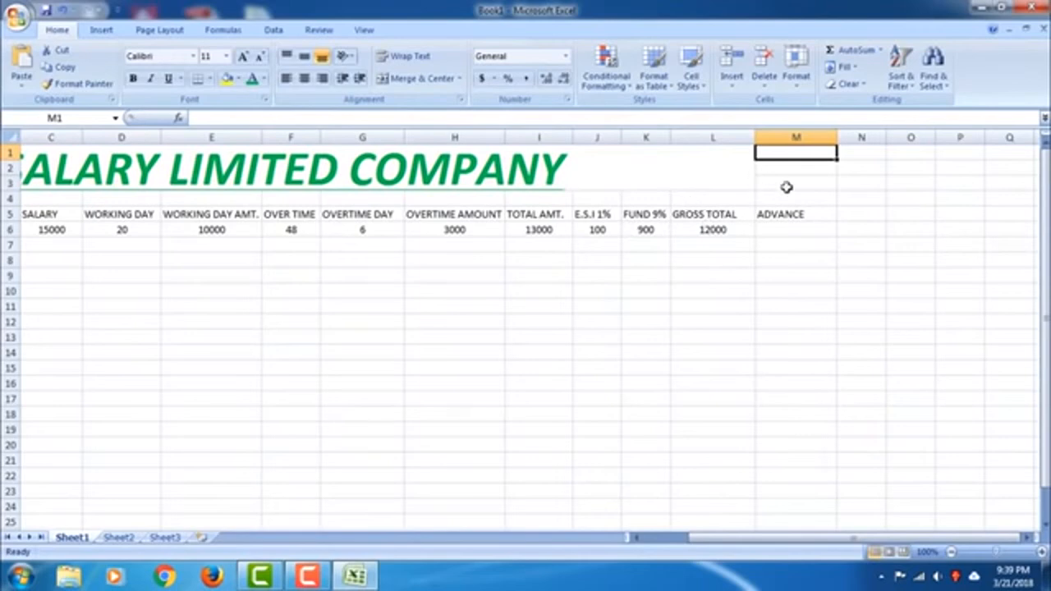
click(796, 229)
click(797, 213)
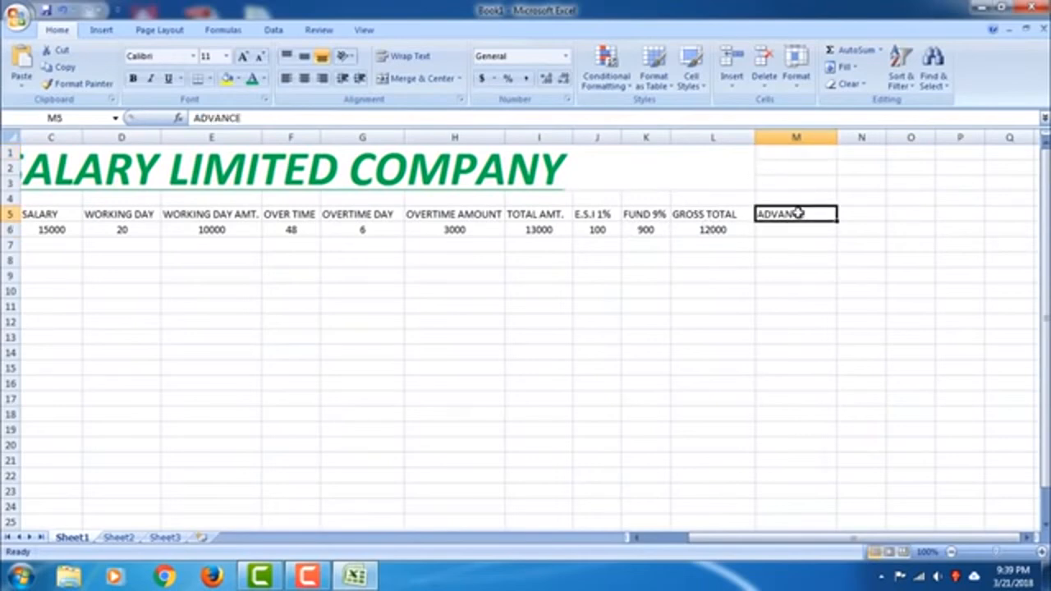
Step: Insert a new column before GROSS TOTAL, enter the heading ADVANCE in L5 and widen column L
right_click(688, 138)
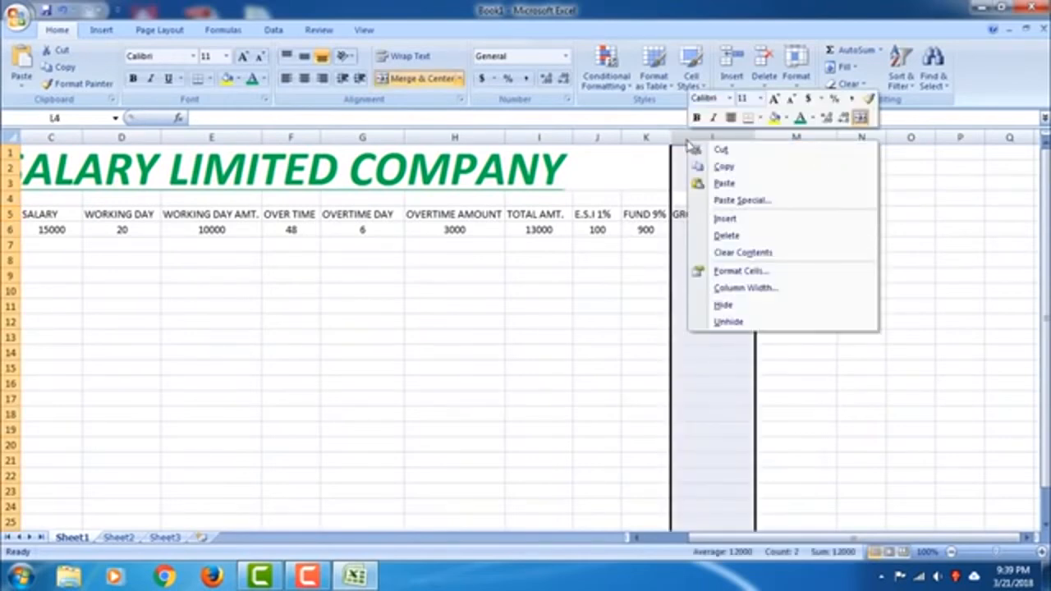
click(711, 219)
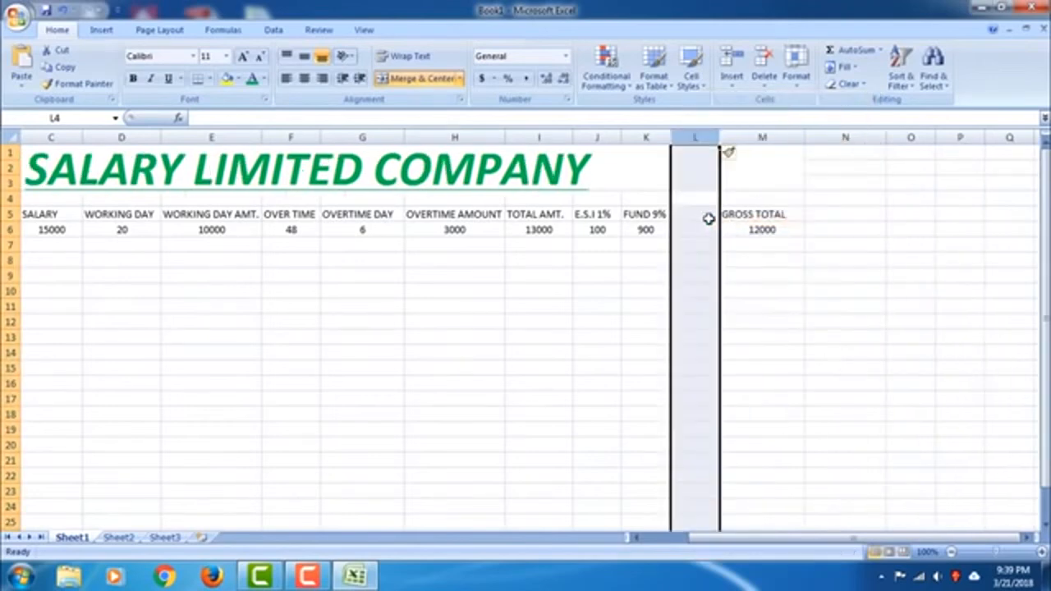
click(702, 215)
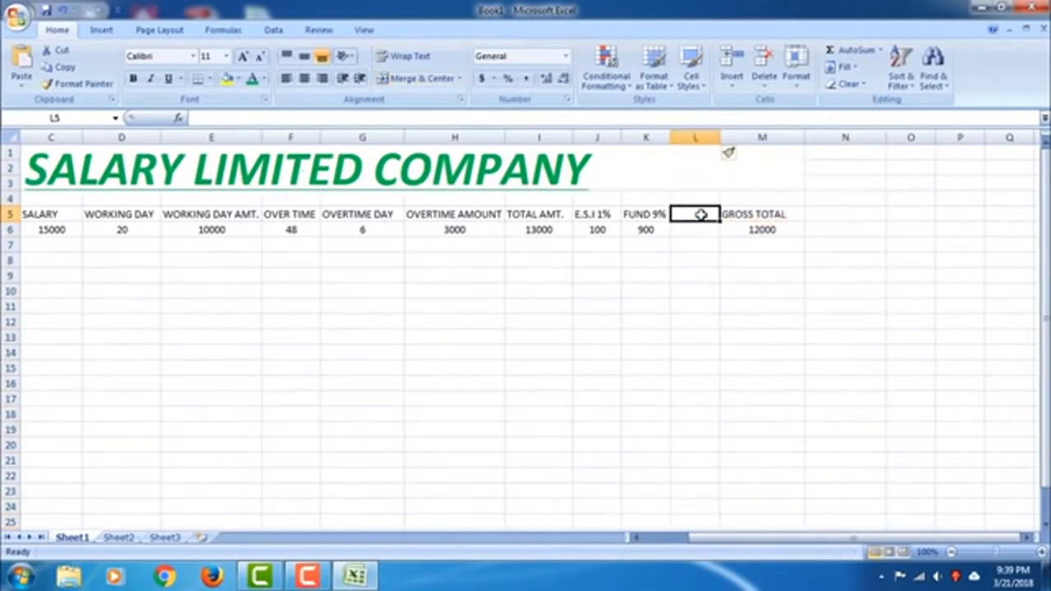
text(ADVAN)
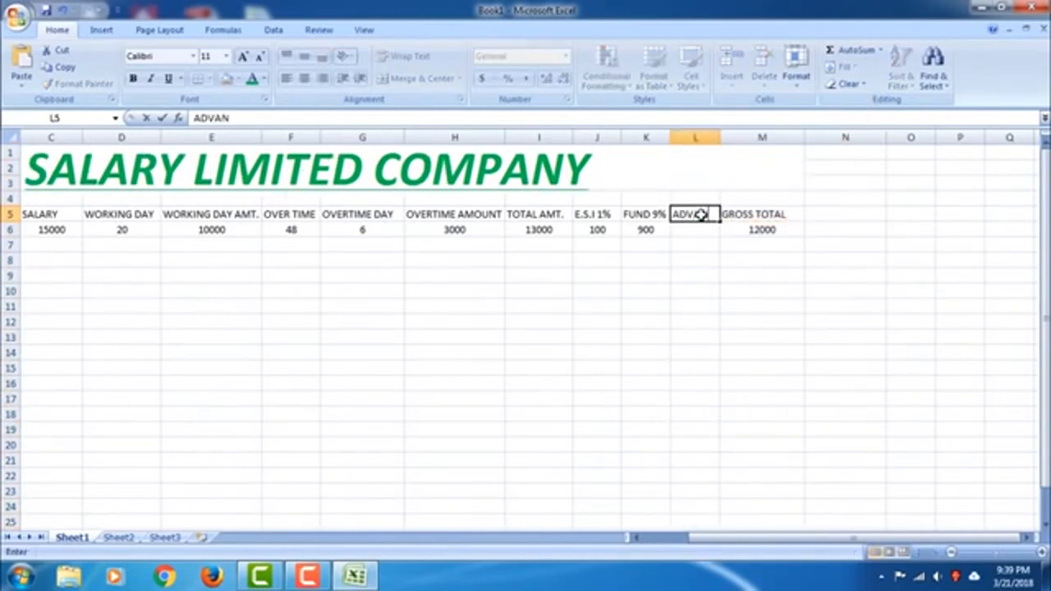
text(CE)
click(690, 169)
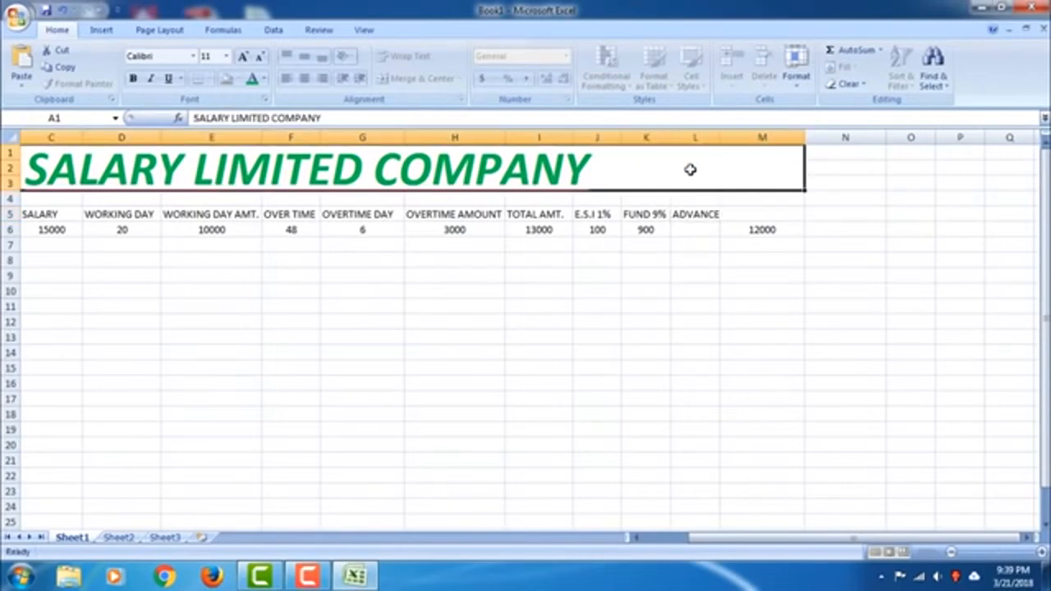
drag(720, 137, 739, 137)
Step: Enter an advance of 5000 for the first employee in L6
click(706, 231)
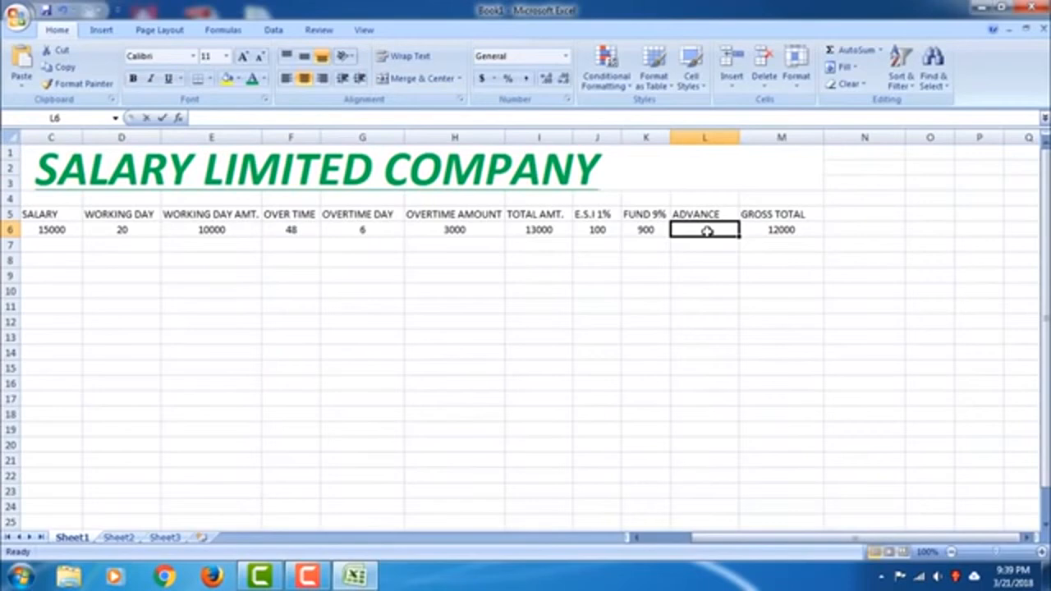
text(500)
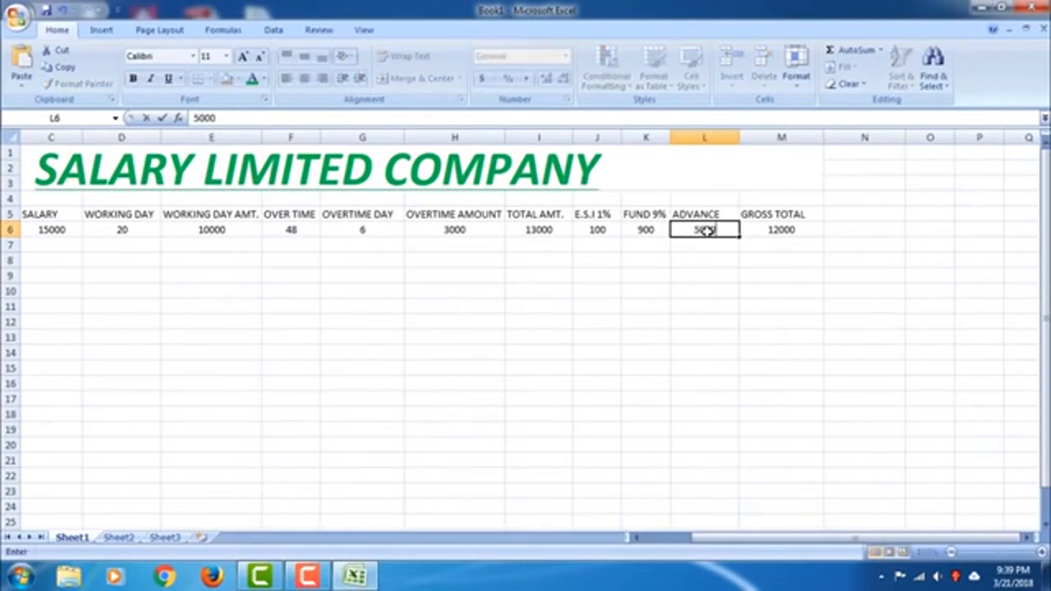
text(0)
Step: Extend the first employee's gross total formula in M6 to =(I6-J6-K6-L6) so it also subtracts the advance
click(763, 231)
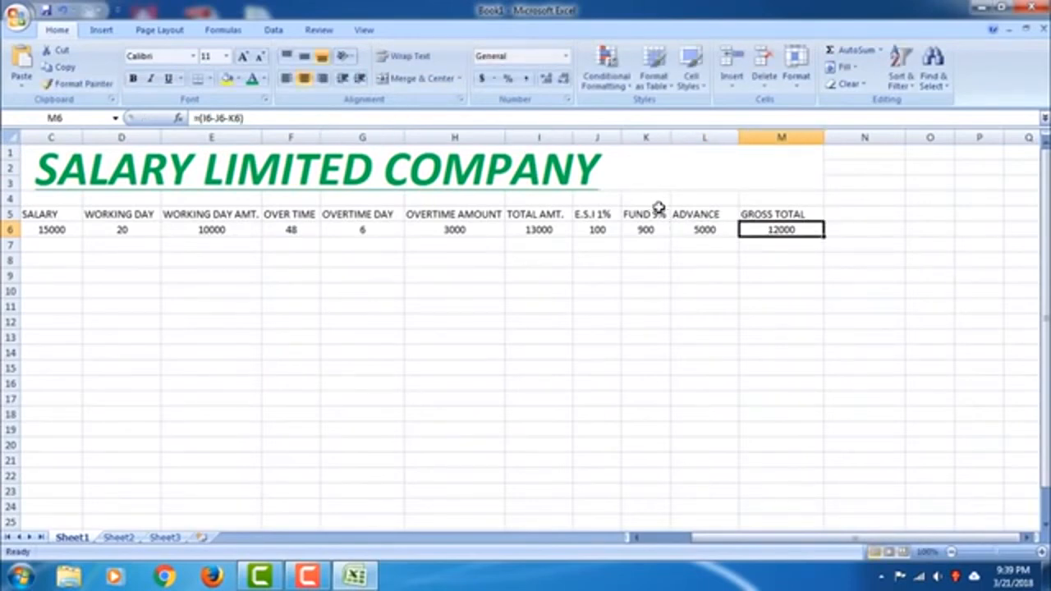
click(241, 118)
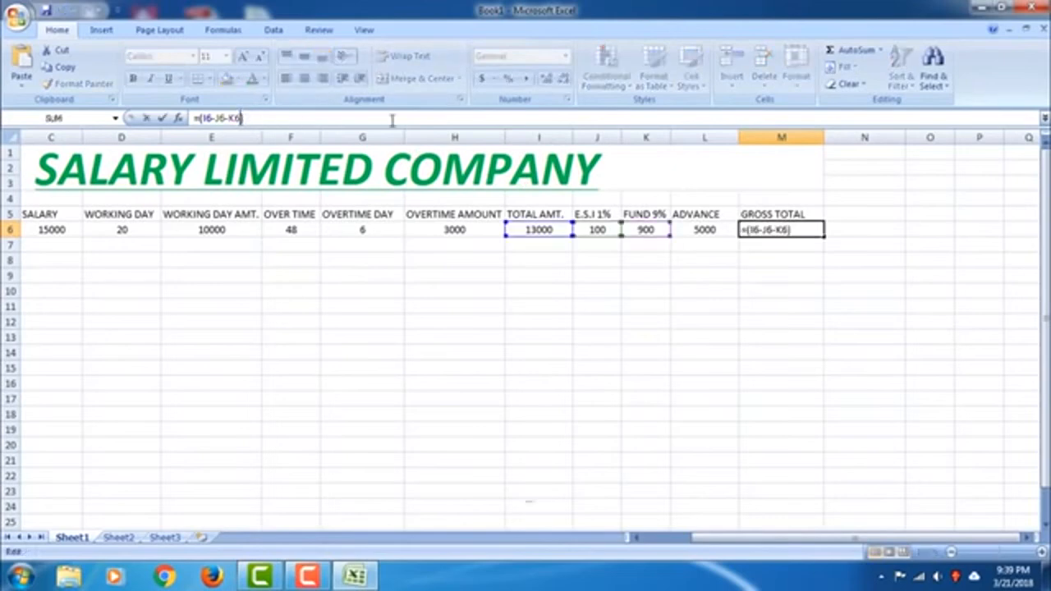
text(-)
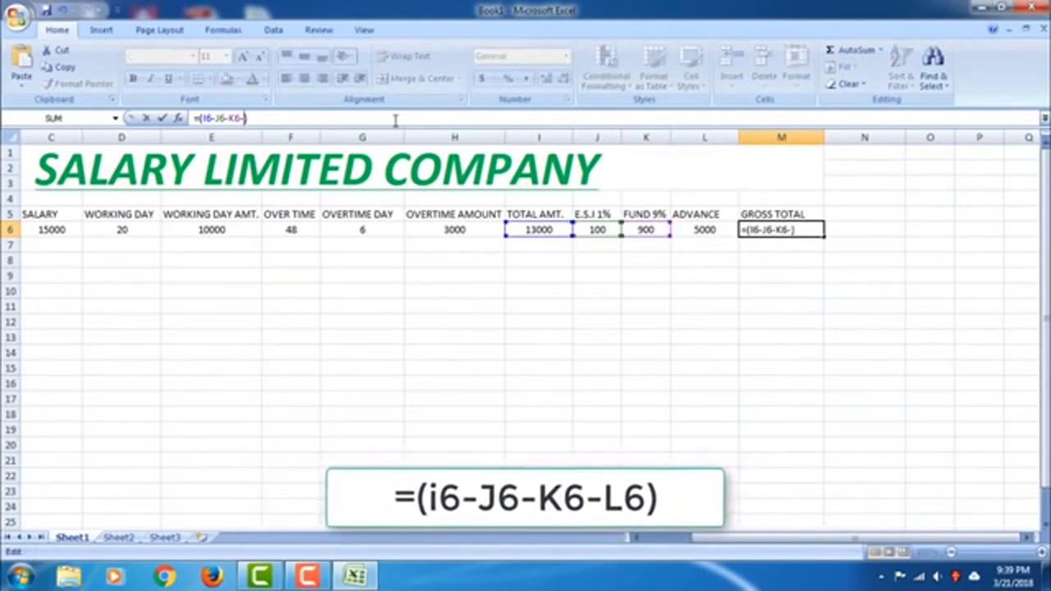
text(L)
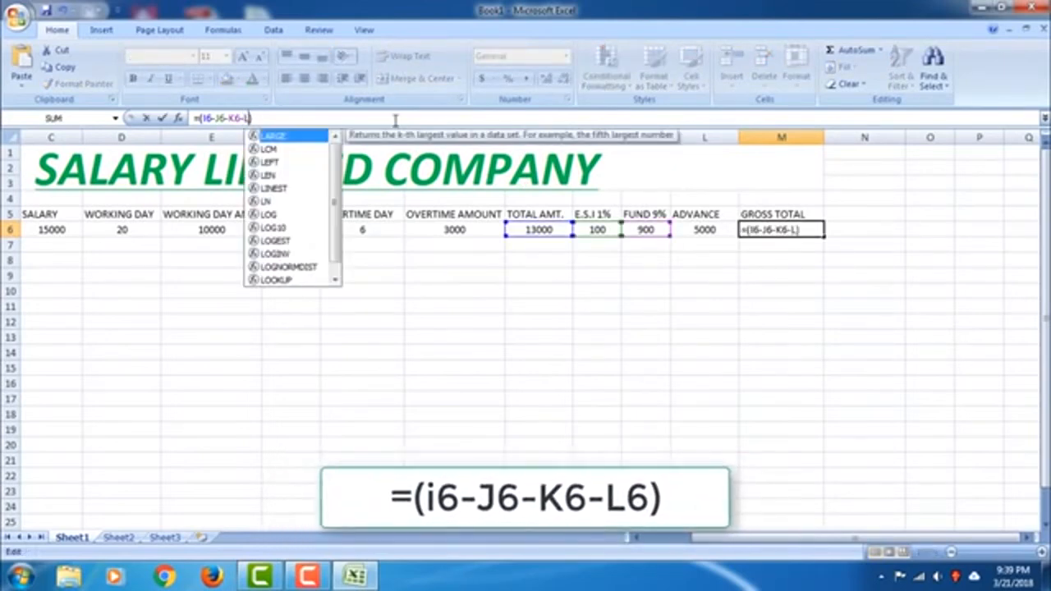
text(6)
key(Return)
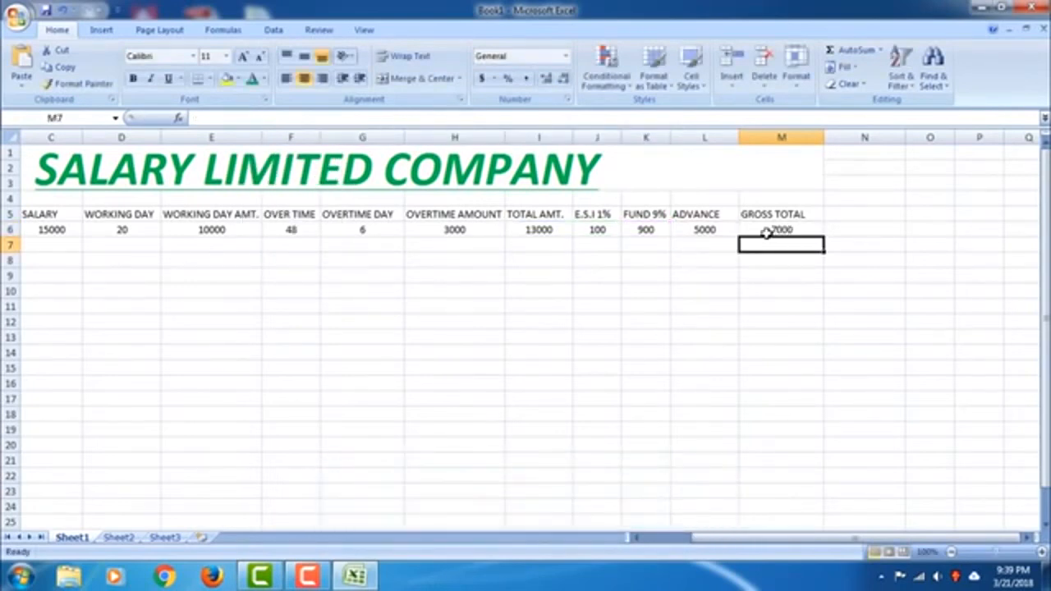
Step: Test the gross total formula with an advance of 0 in L6 and set the advance back to 5000
click(695, 230)
text(0)
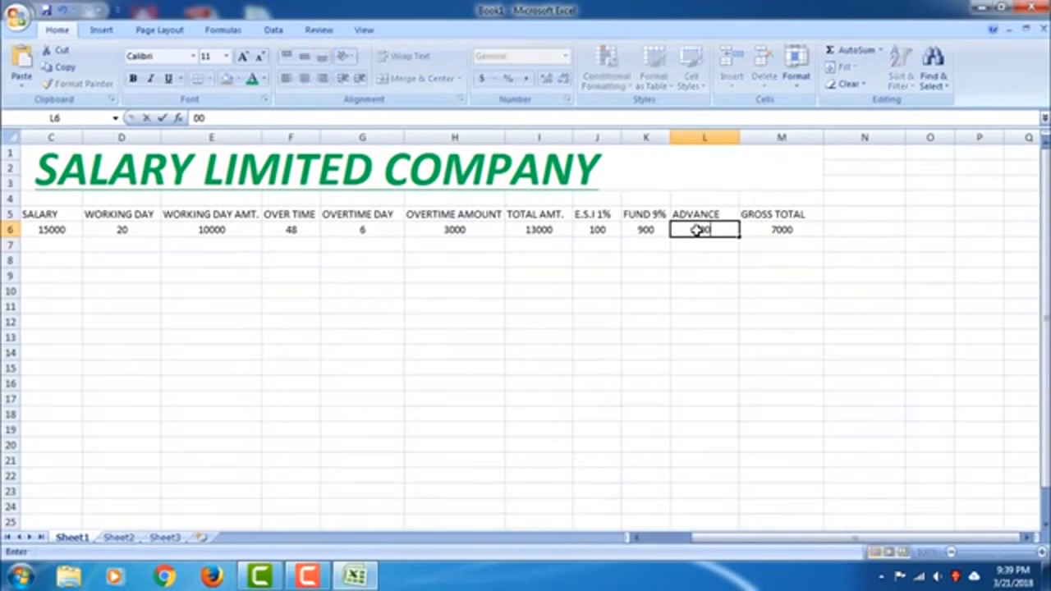
key(Return)
click(695, 230)
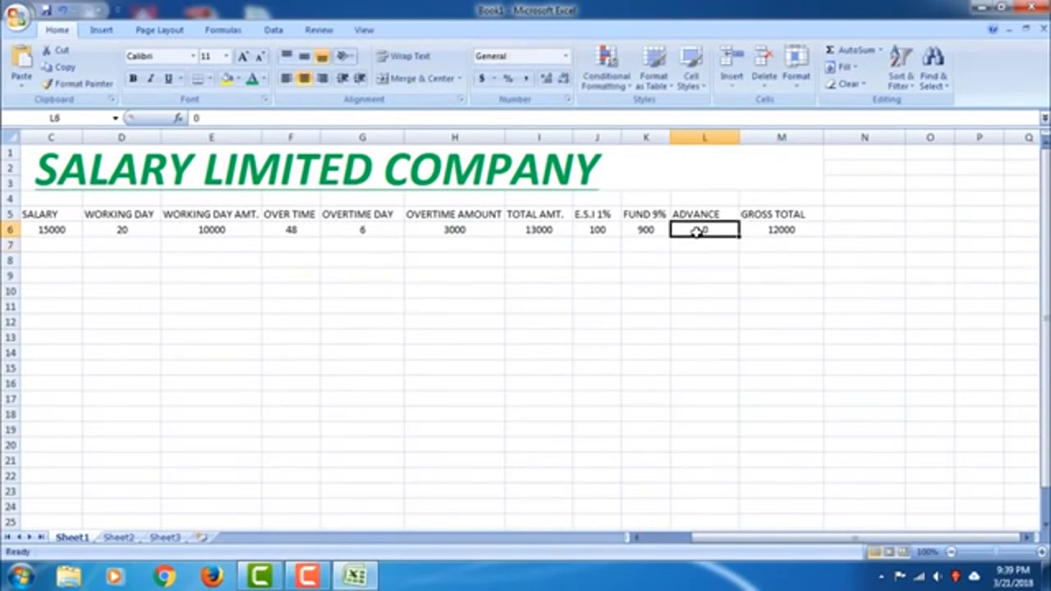
text(5000)
key(Return)
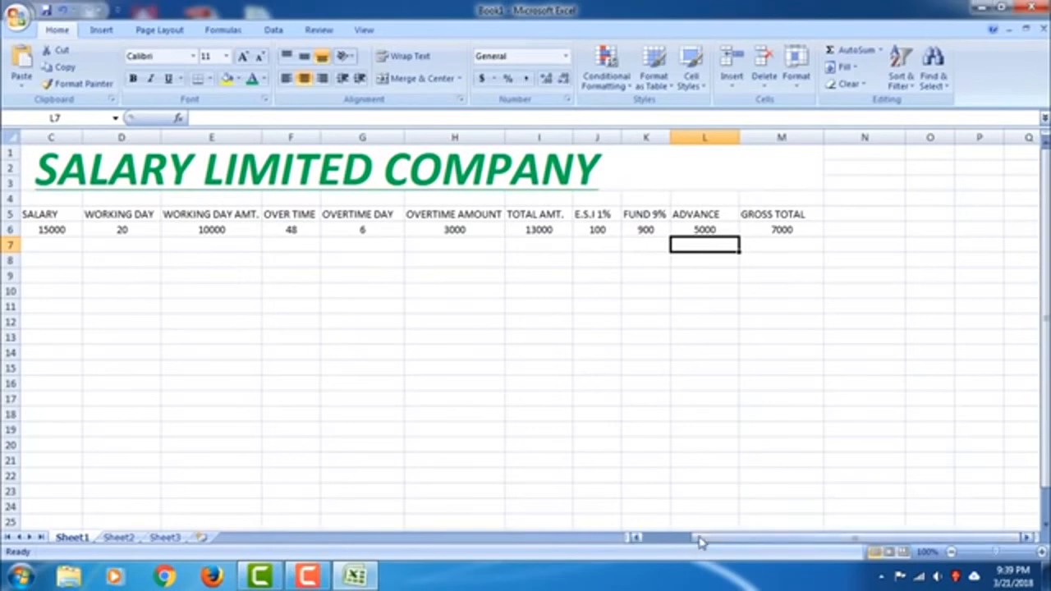
Step: Enter the second employee's name in B7 and a salary of 20000 in C7
drag(695, 539, 656, 542)
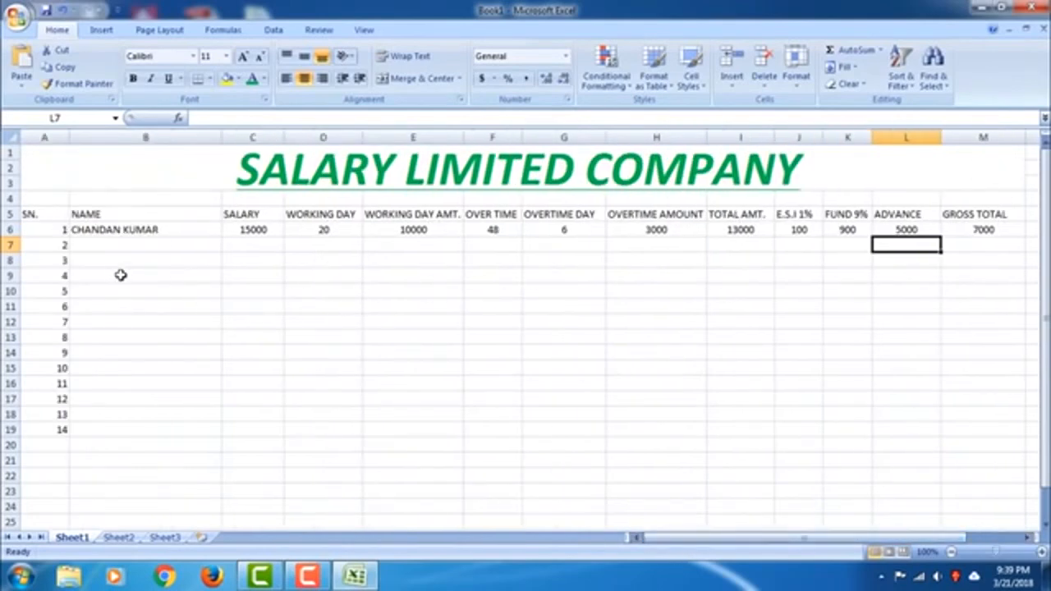
click(116, 247)
text(RA)
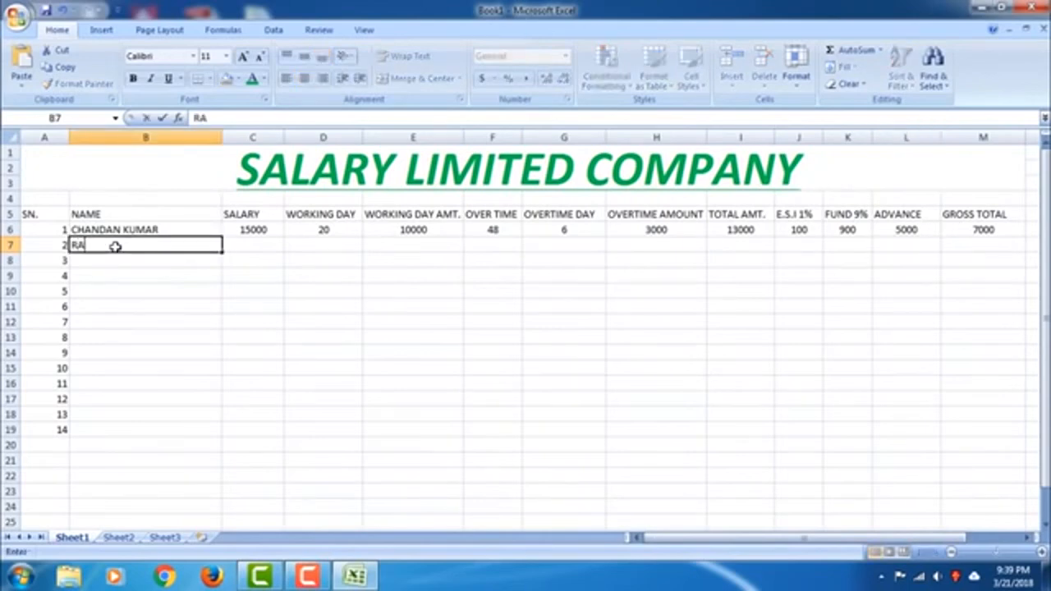
text(M KUMAR)
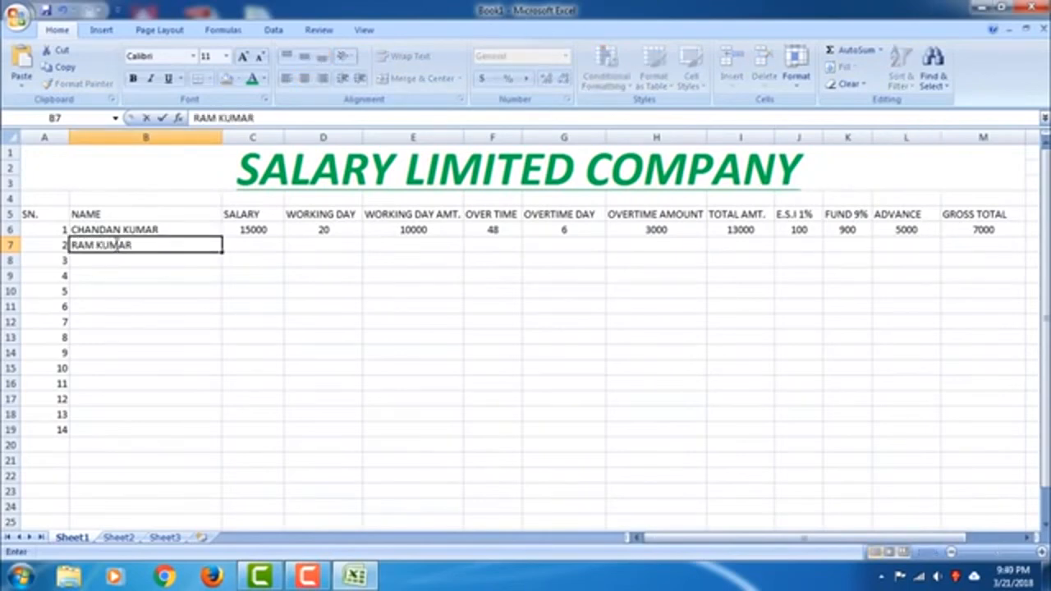
click(251, 247)
text(2000)
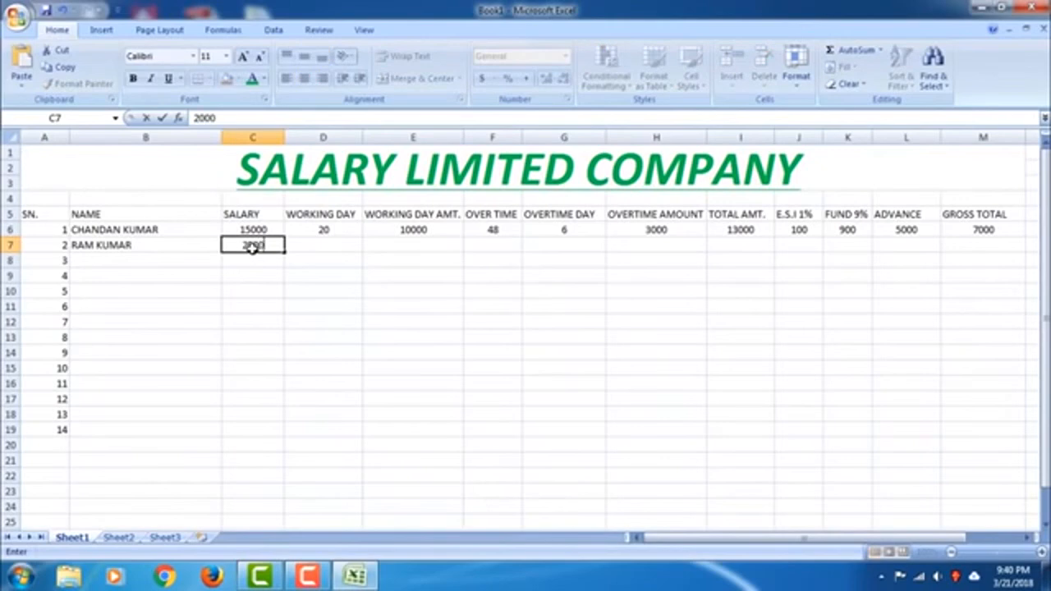
text(0)
Step: Enter 26 working days in D7 and 78 overtime hours in F7 for the second employee
click(343, 246)
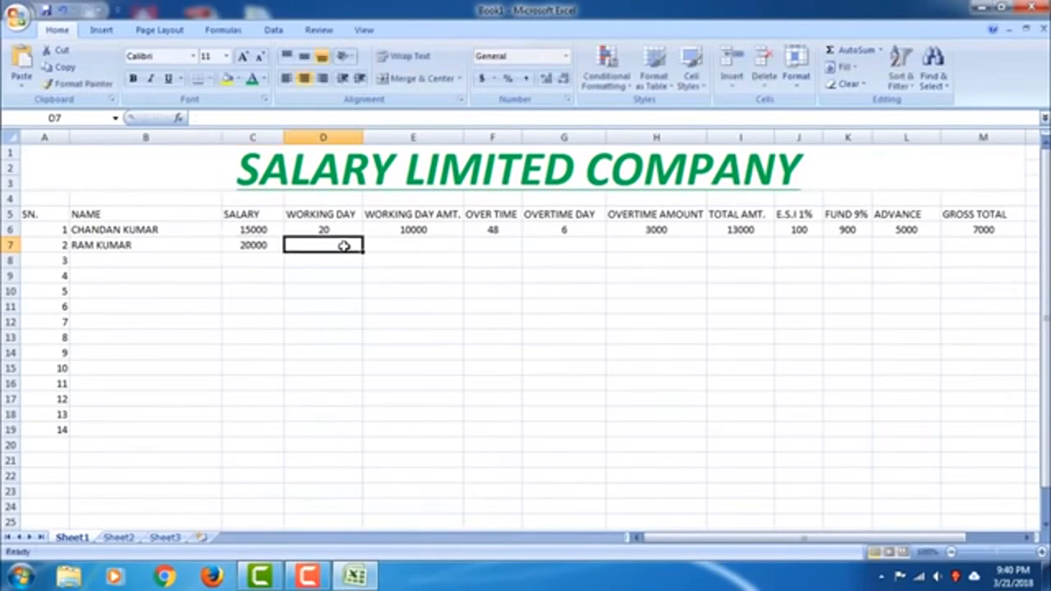
text(25)
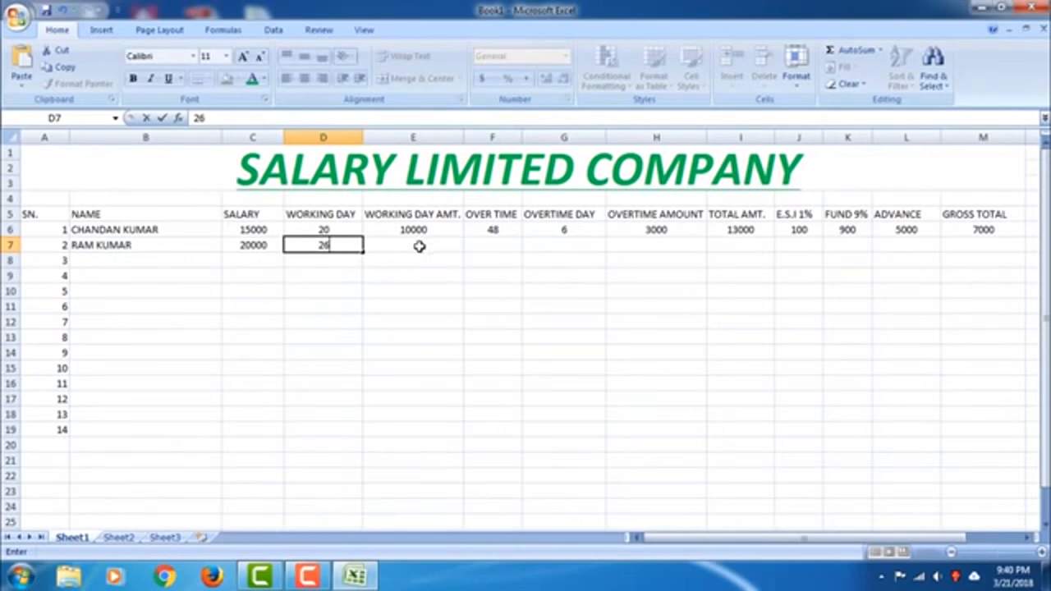
click(500, 247)
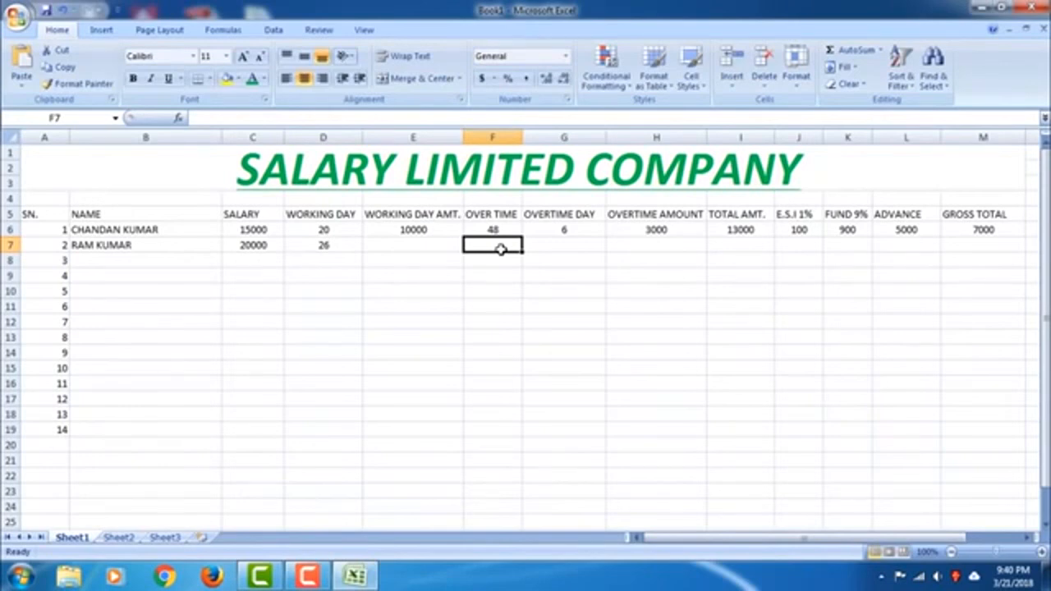
text(78)
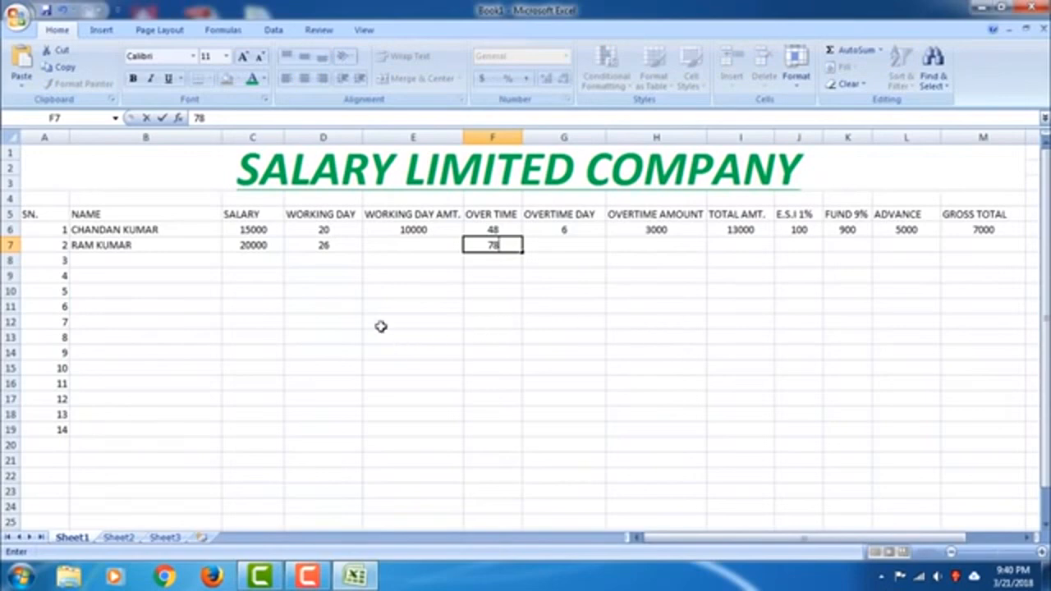
Step: Fill the working day amount formula from E6 down to E17 and the overtime day formula from G6 down to G19
click(429, 230)
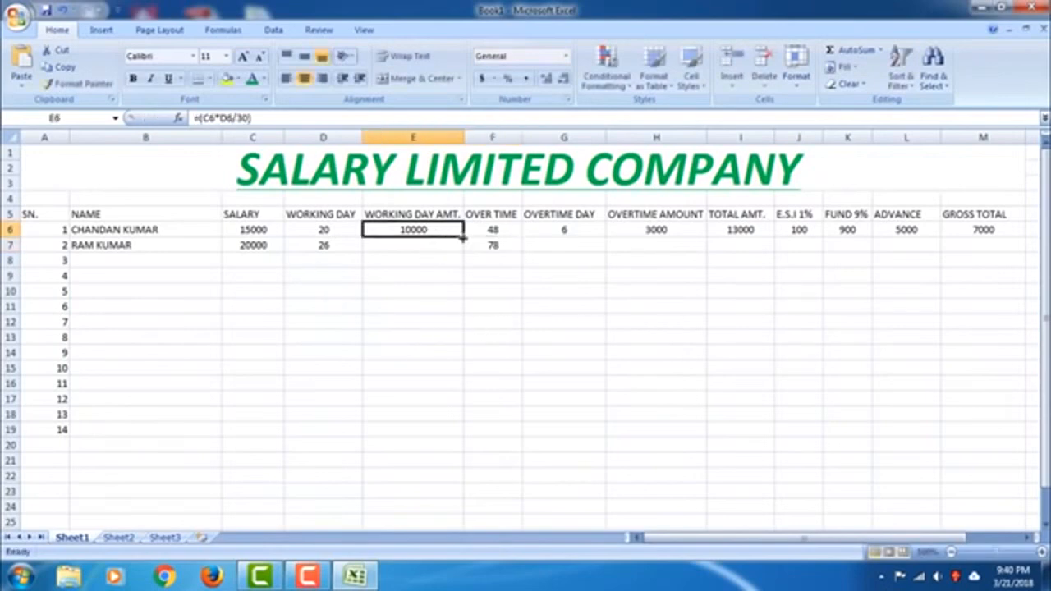
drag(464, 237, 465, 411)
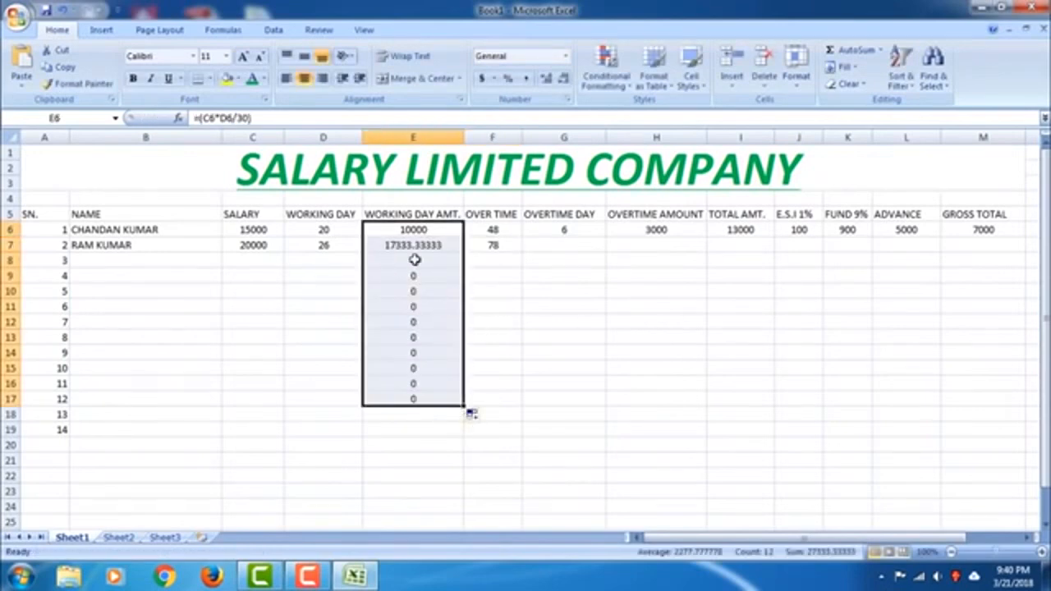
click(565, 230)
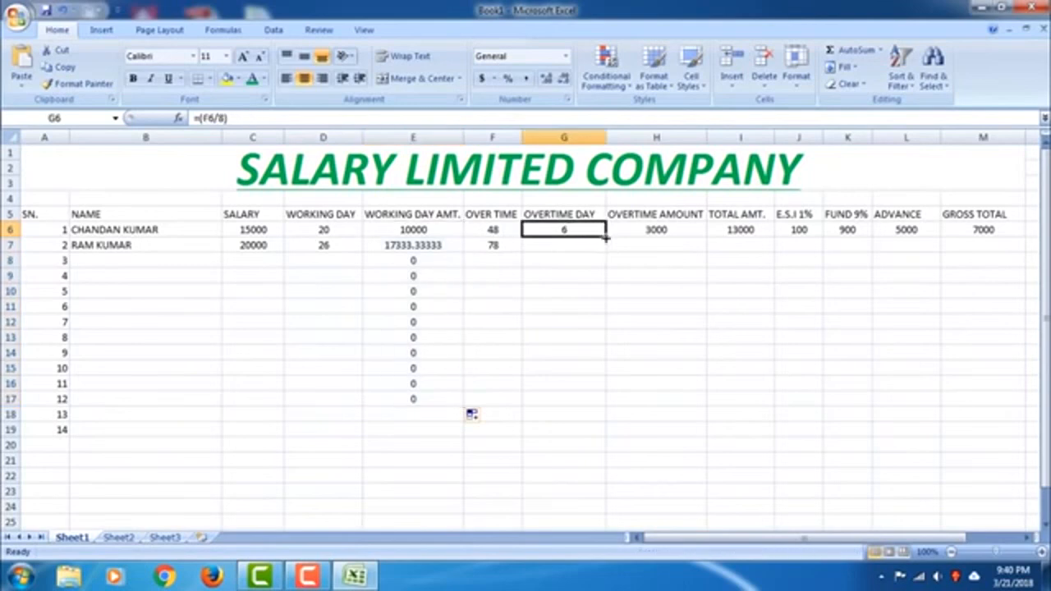
drag(606, 237, 606, 437)
Step: Fill the overtime amount formula from H6 down to H18 and the total amount formula from I6 down to I15
click(692, 234)
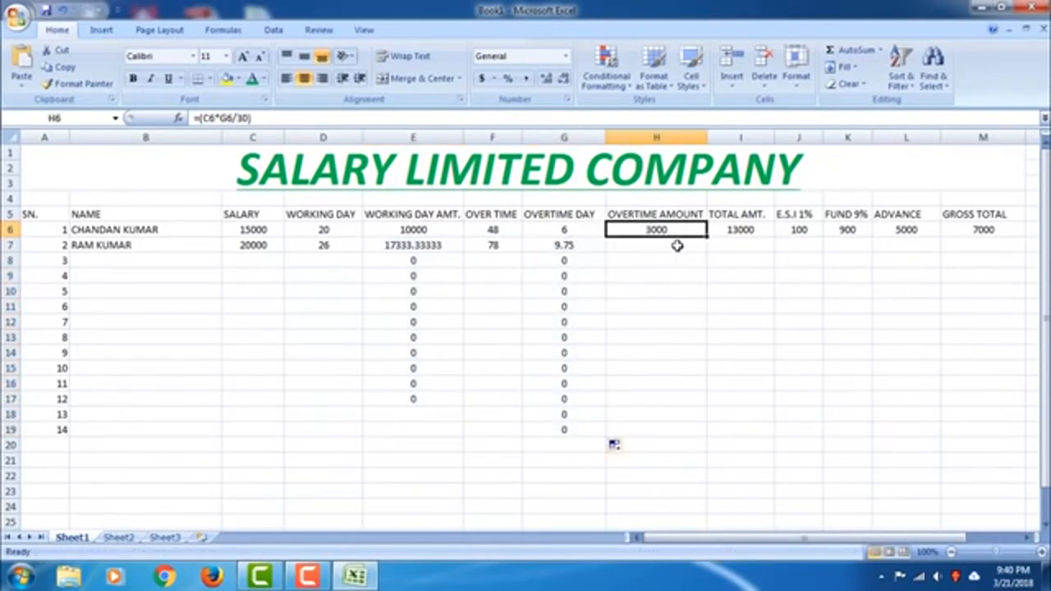
drag(707, 238, 704, 417)
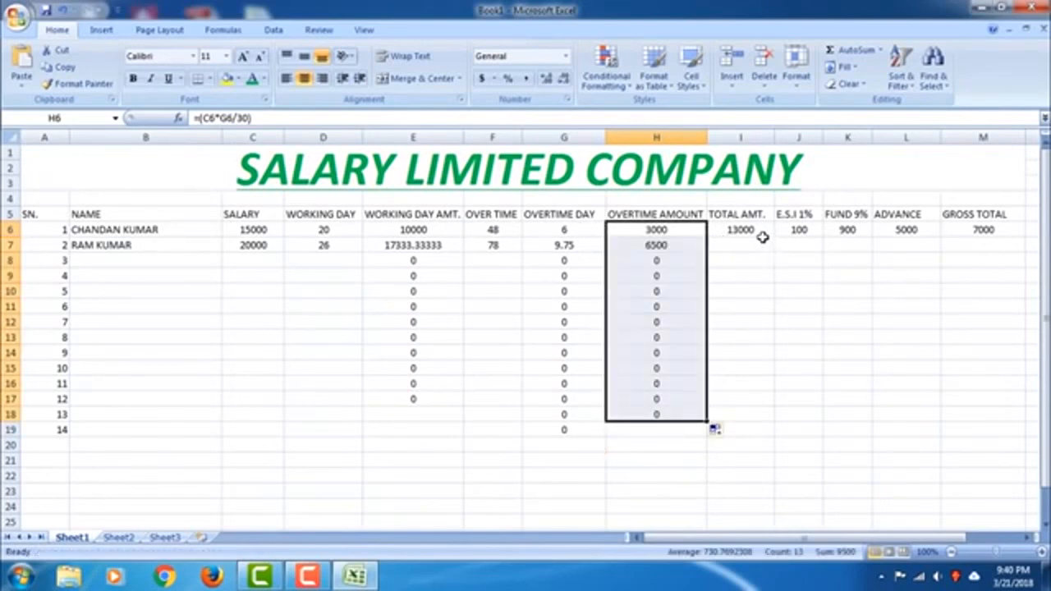
click(763, 235)
drag(774, 238, 778, 372)
Step: Fill the E.S.I 1% formula from J6 down to J16 and the FUND 9% formula from K6 down to K16
click(803, 232)
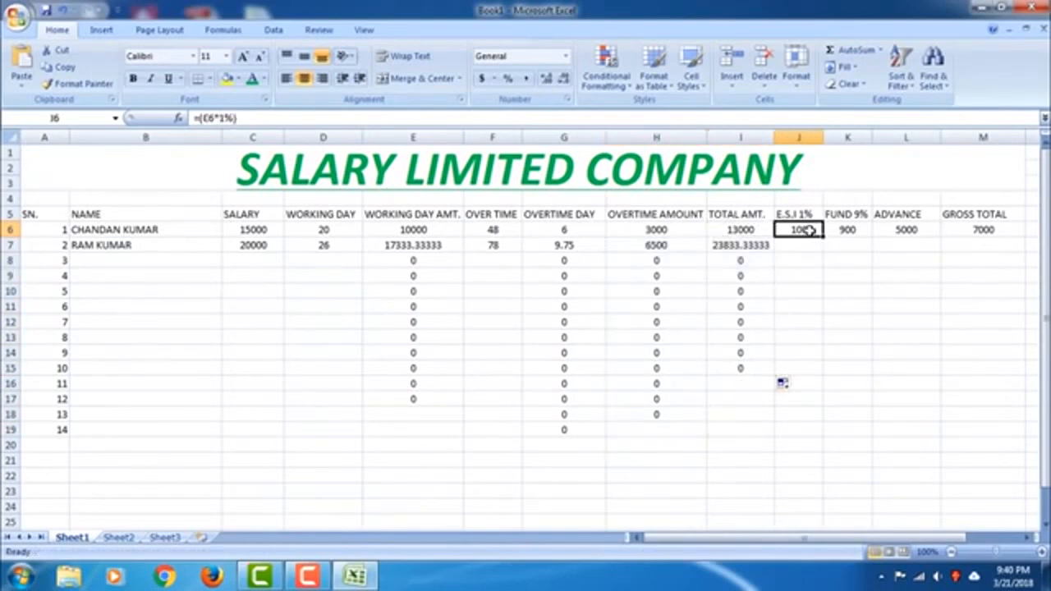
drag(822, 237, 823, 385)
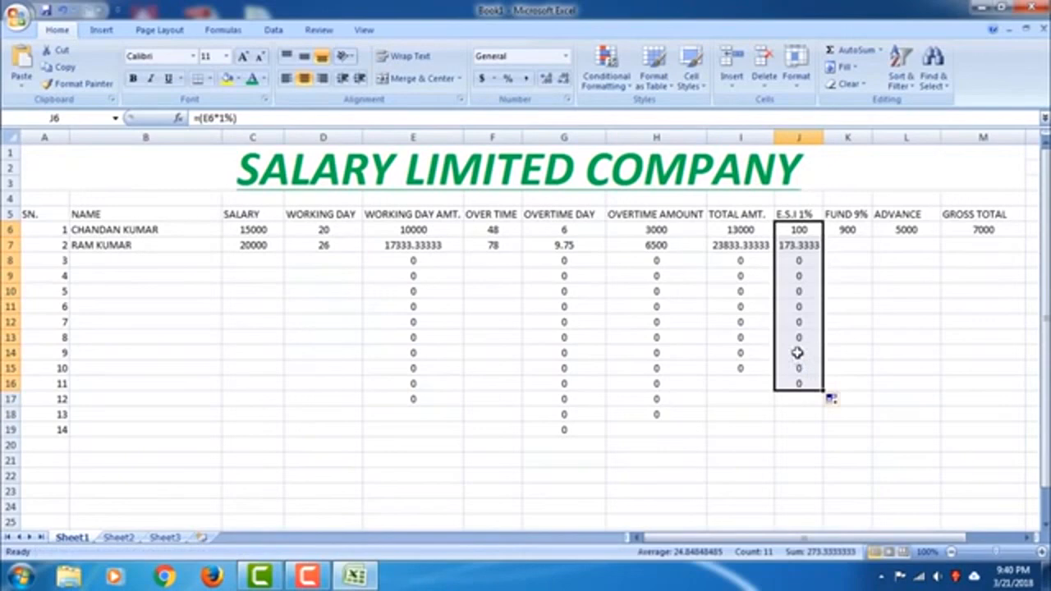
click(864, 232)
drag(872, 237, 866, 374)
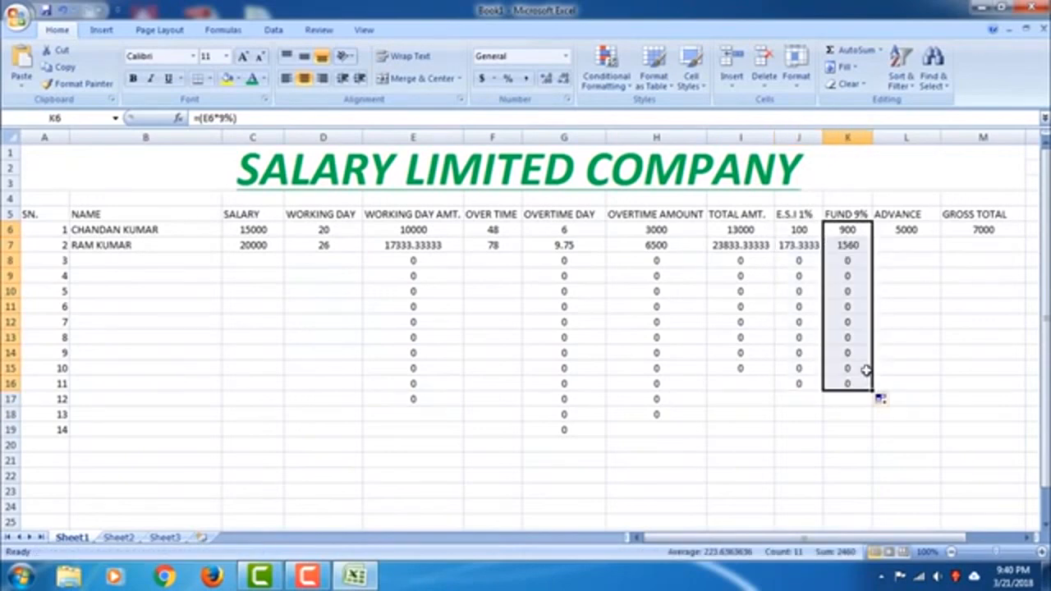
Step: Fill the 5000 advance from L6 down to L16 and the gross total formula from M6 down to M16
click(933, 235)
drag(942, 237, 946, 383)
click(1017, 237)
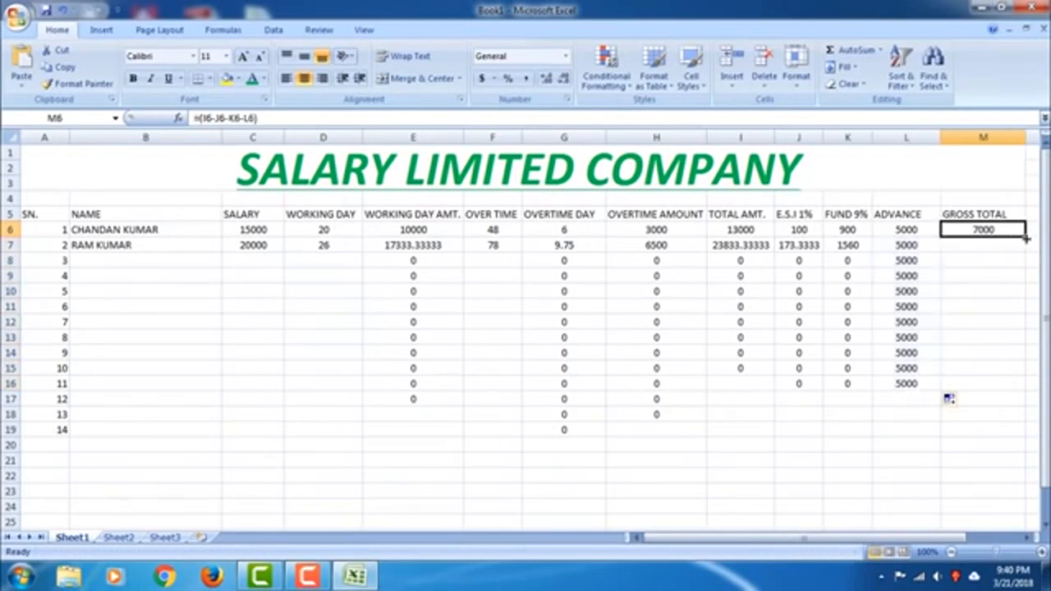
drag(1026, 238, 1026, 387)
click(489, 244)
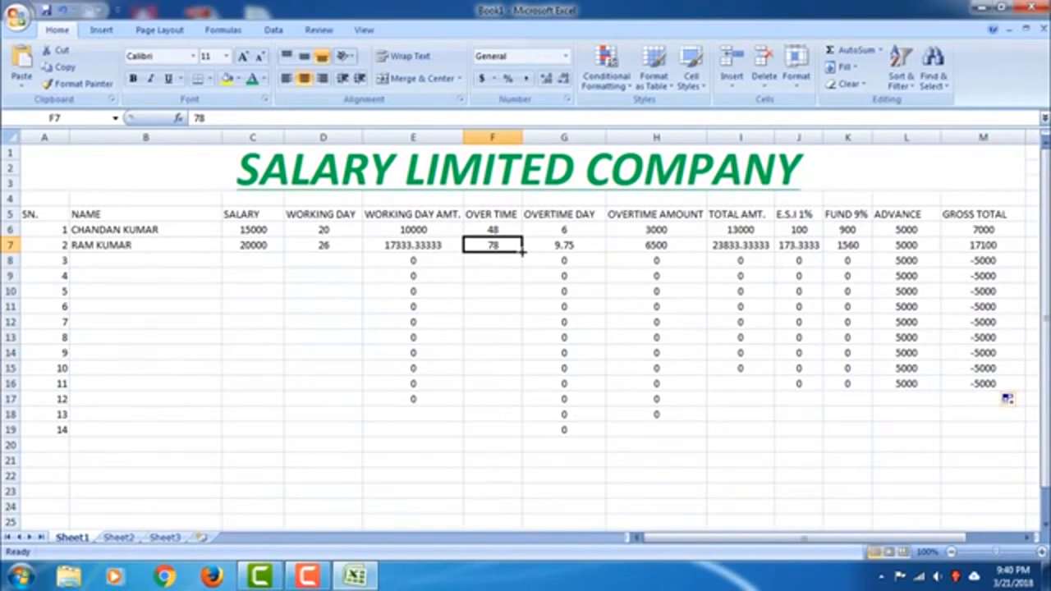
click(803, 412)
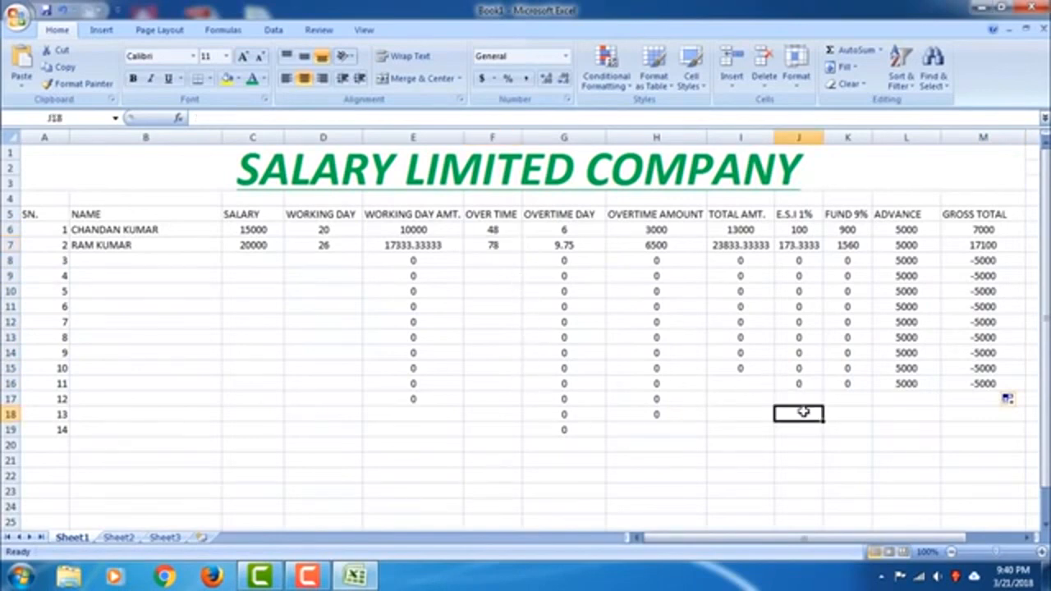
Step: Enter the third employee's name in B8 and a salary of 12000 in C8
click(186, 263)
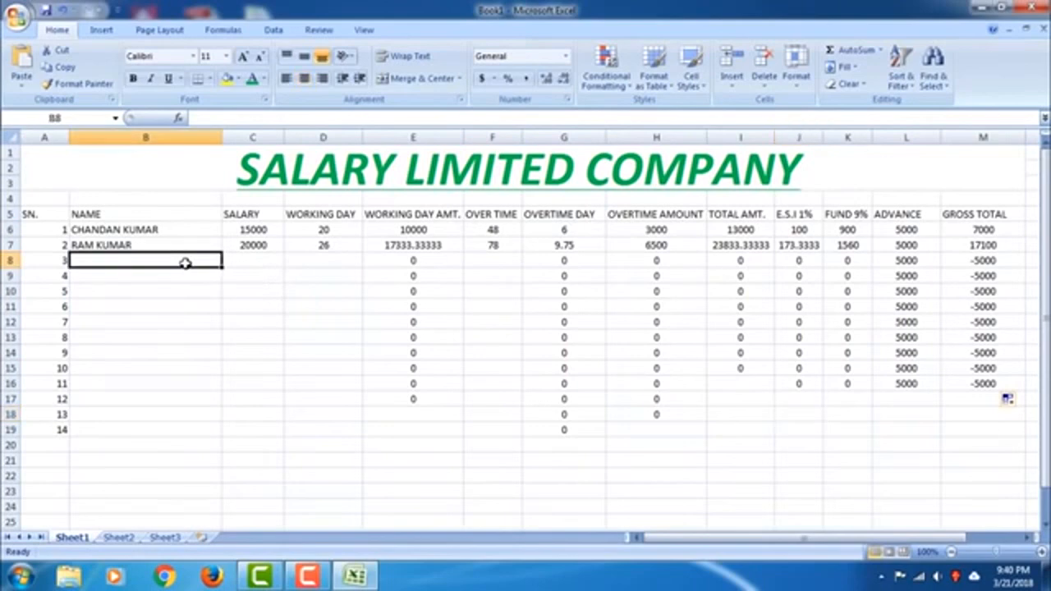
text(5)
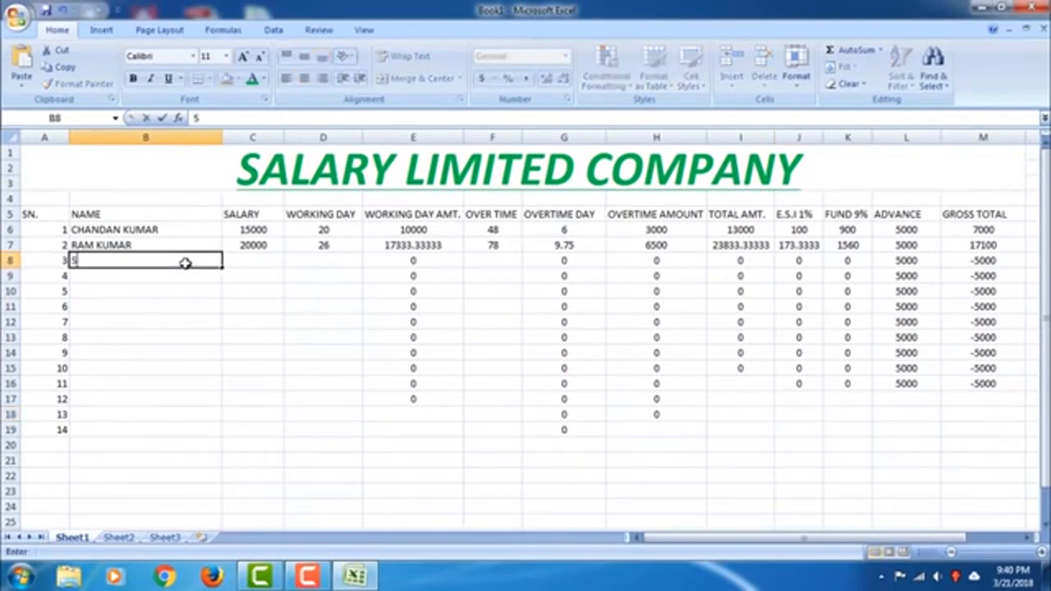
text(HYAM KUMA)
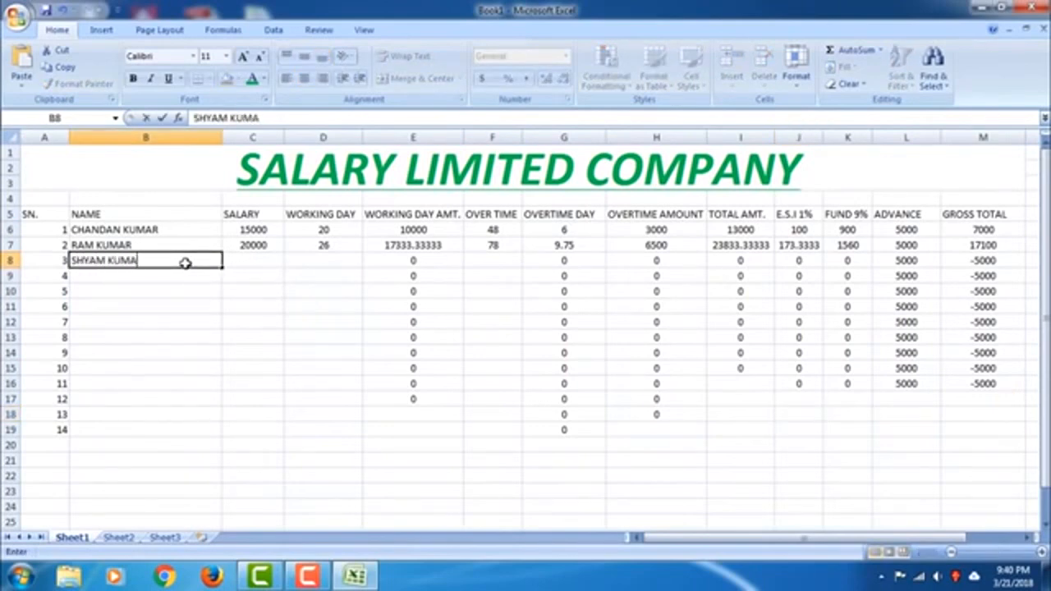
text(R)
click(250, 260)
text(12000)
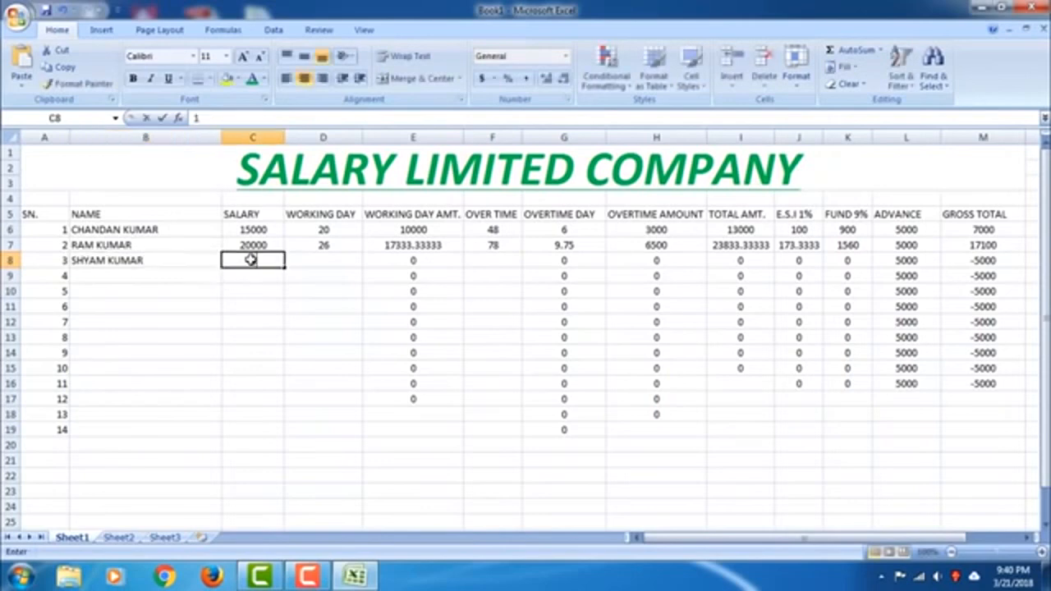
Step: Enter 18 working days in D8 and 35 overtime hours in F8 for the third employee
click(314, 263)
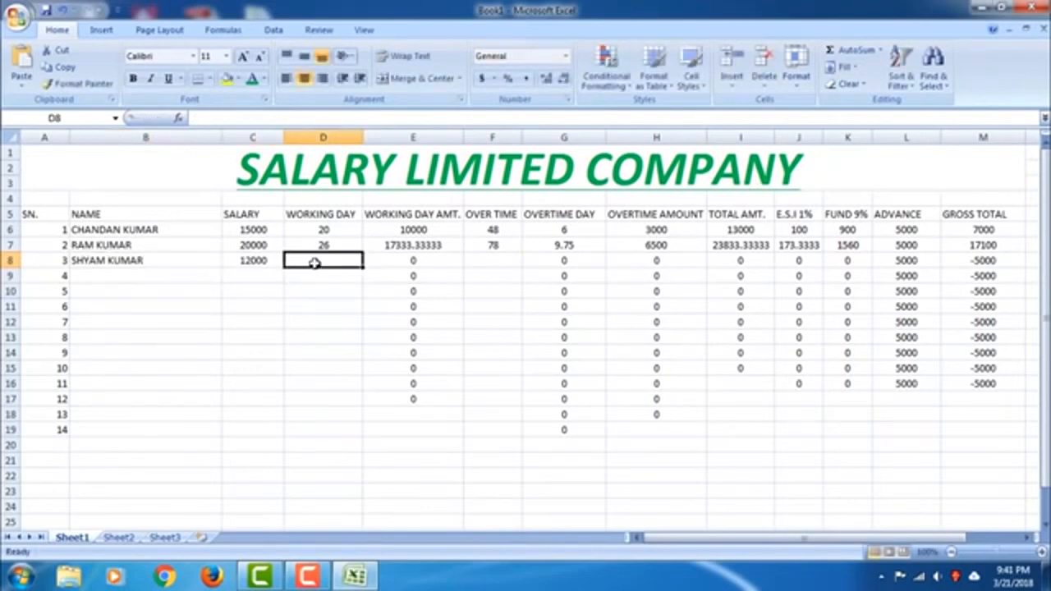
text(18)
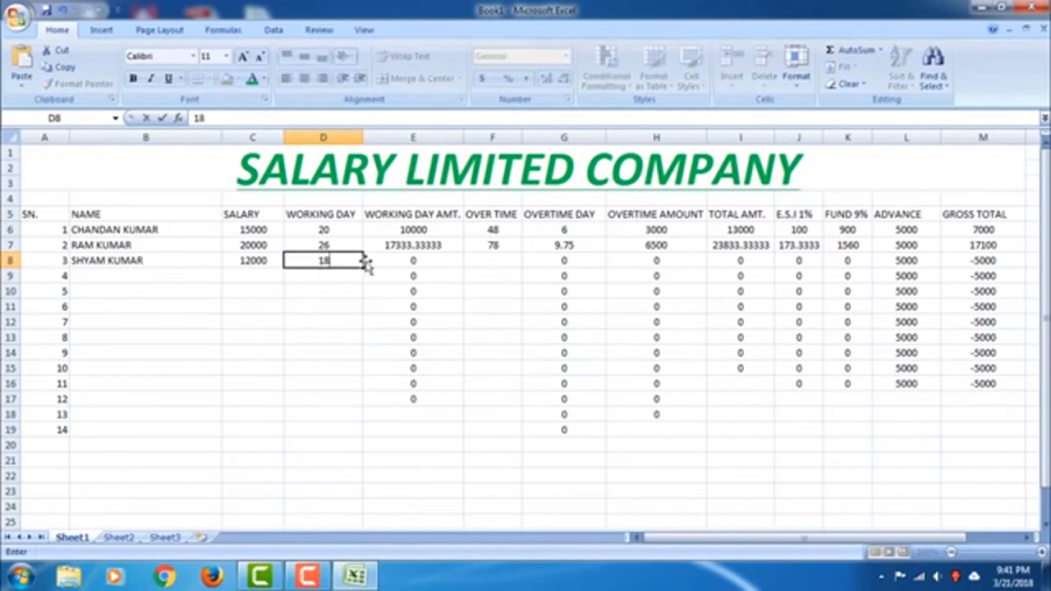
click(406, 275)
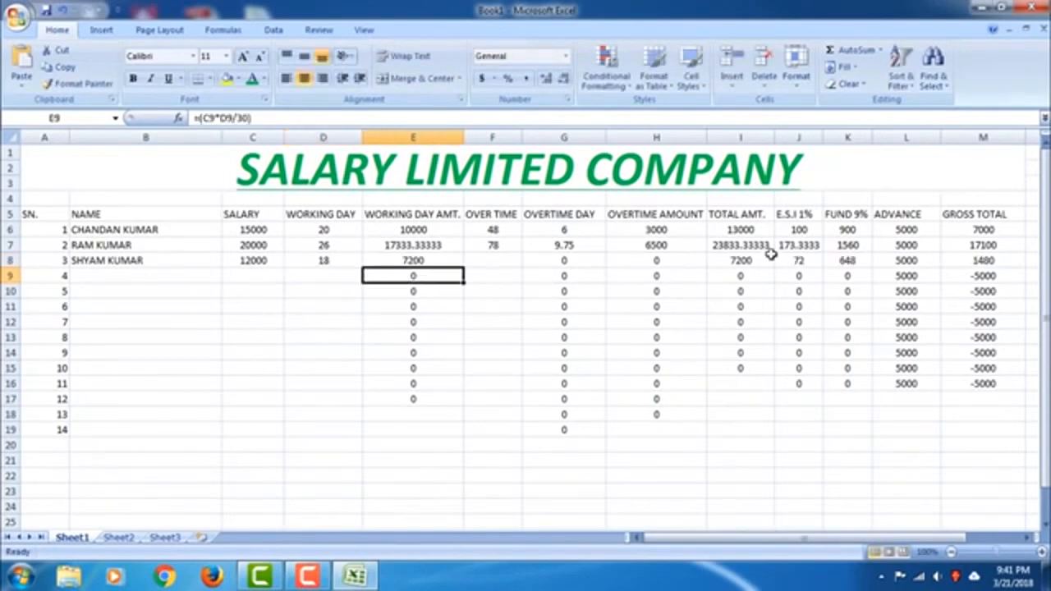
click(496, 261)
text(35)
key(Return)
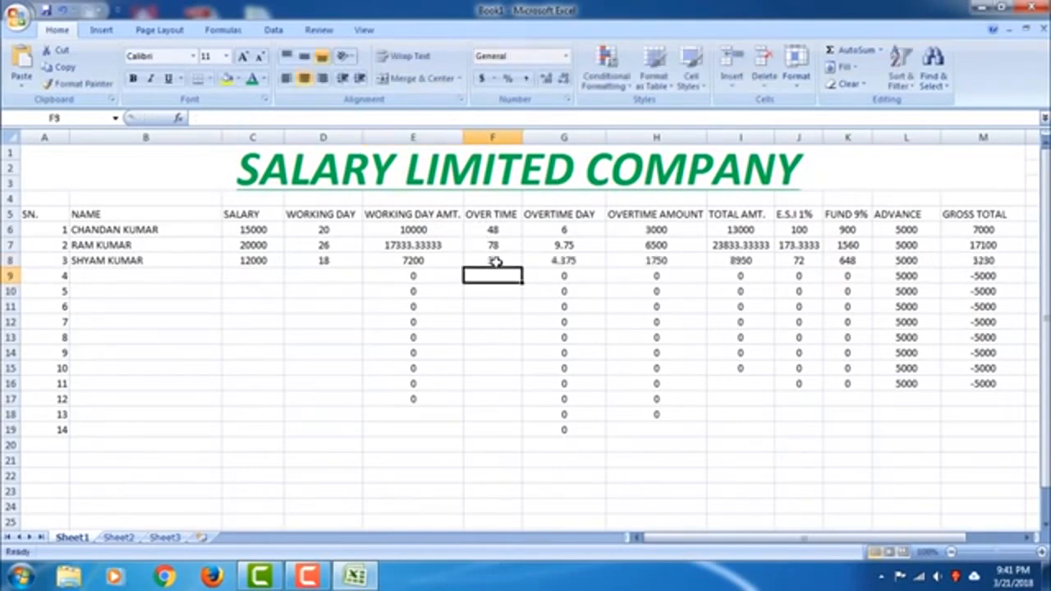